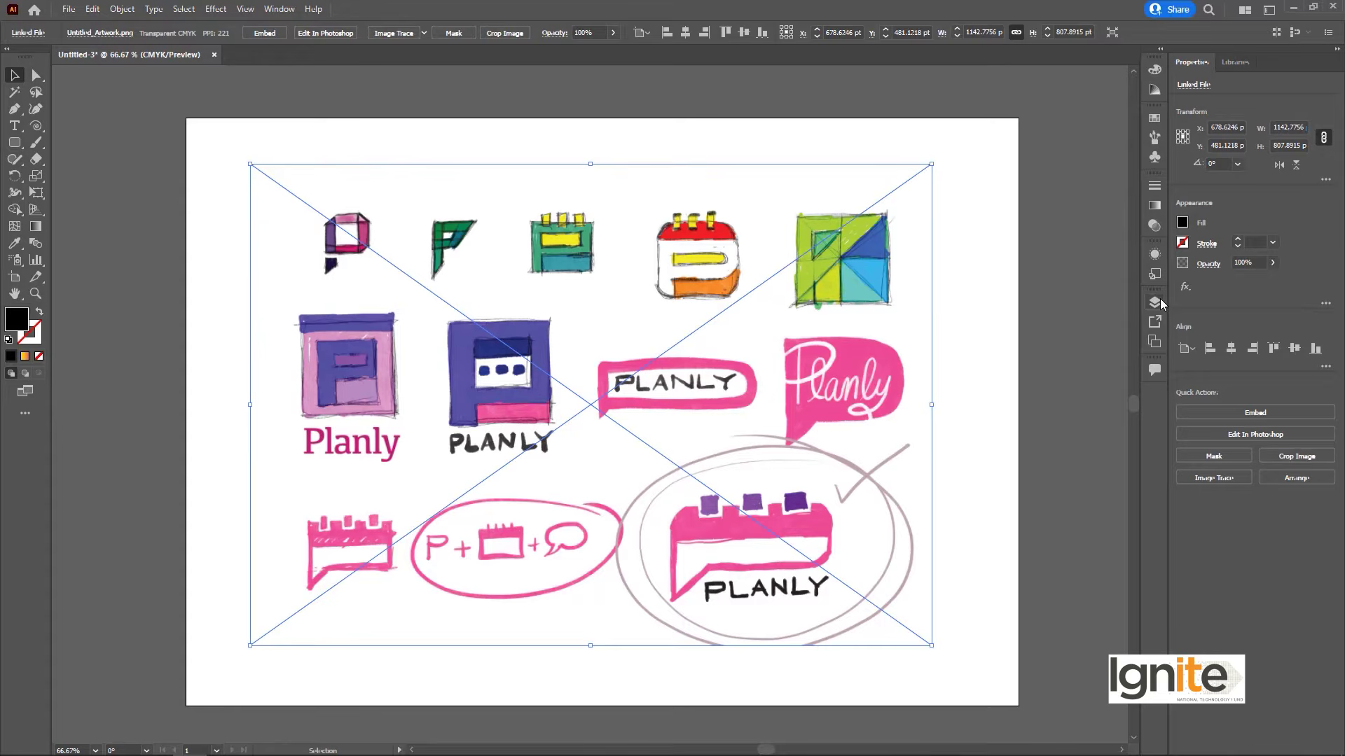
Show the document's layers and lower the placed sketch image's opacity to 45%
left_click(1156, 303)
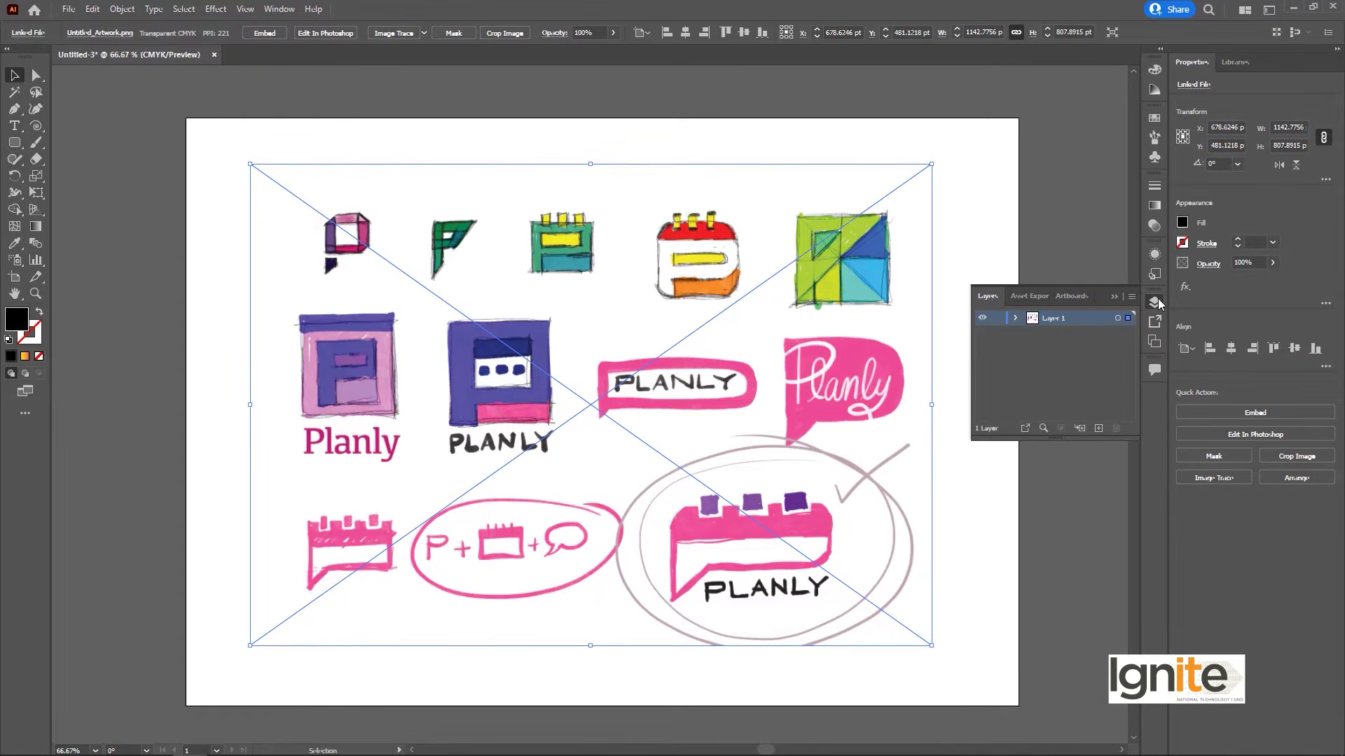
left_click(613, 32)
left_click_drag(607, 49, 578, 51)
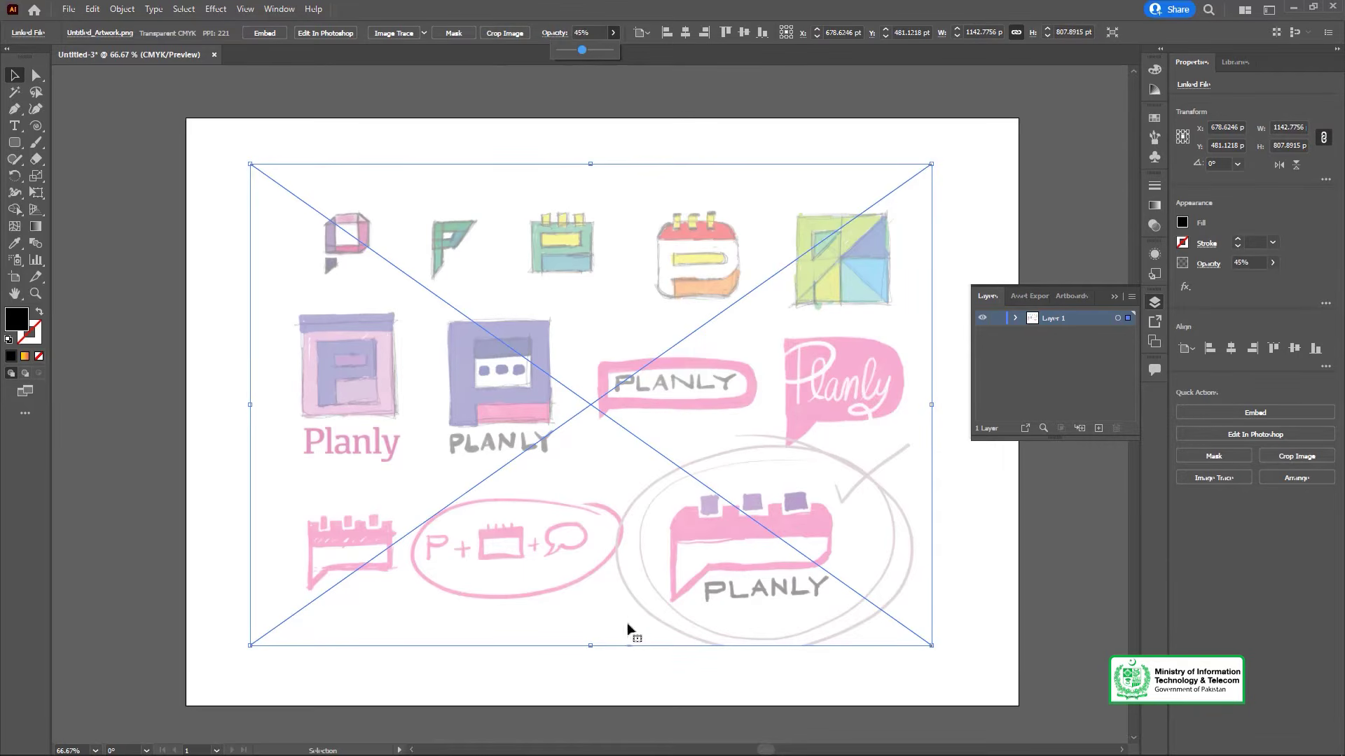
Crop the sketch image to the circled Planly speech-bubble calendar concept in its lower right area
left_click(508, 35)
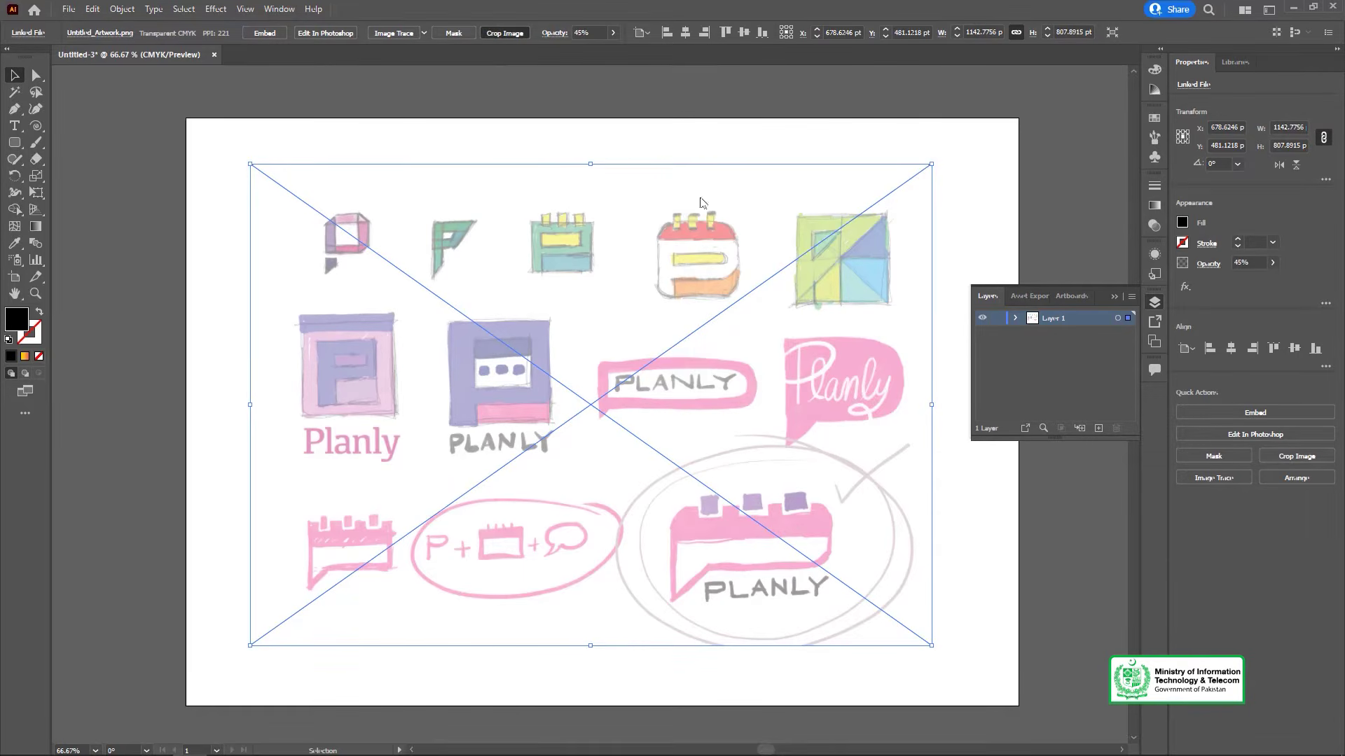
left_click(750, 406)
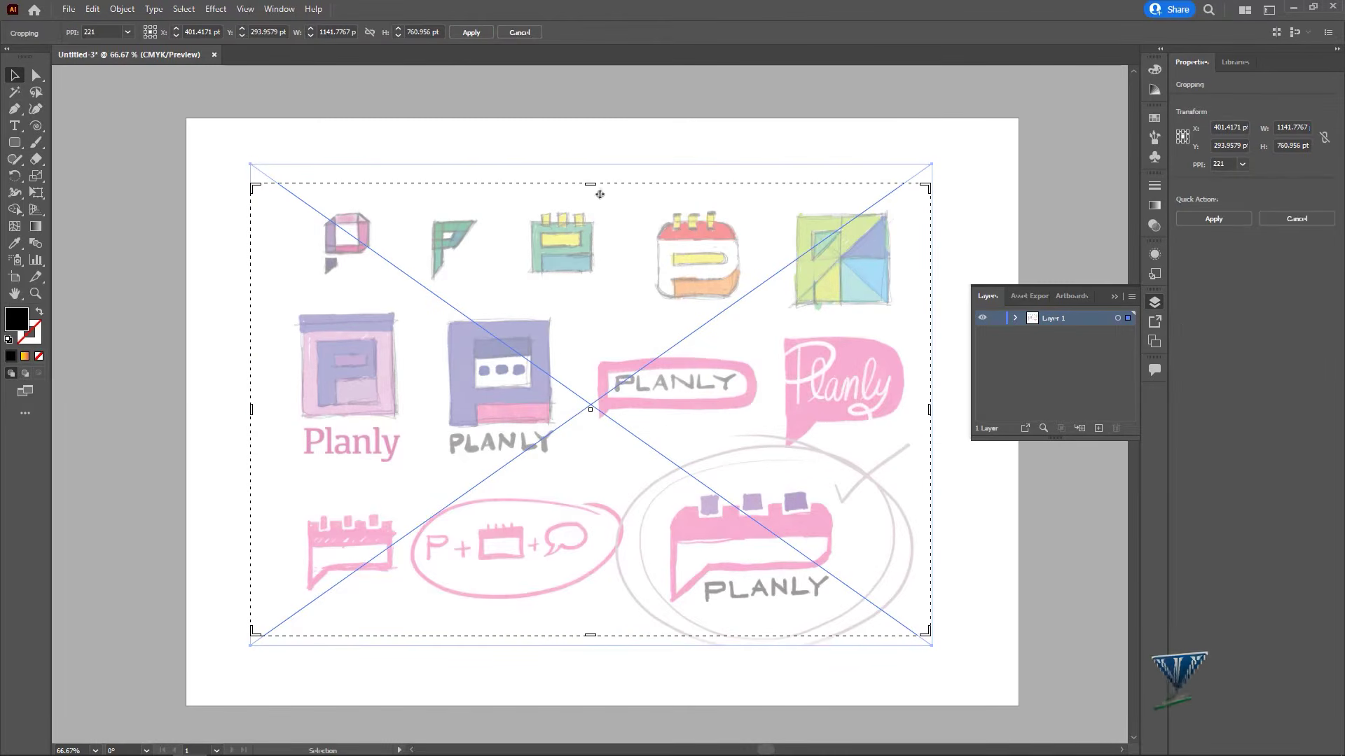
left_click_drag(600, 194, 599, 440)
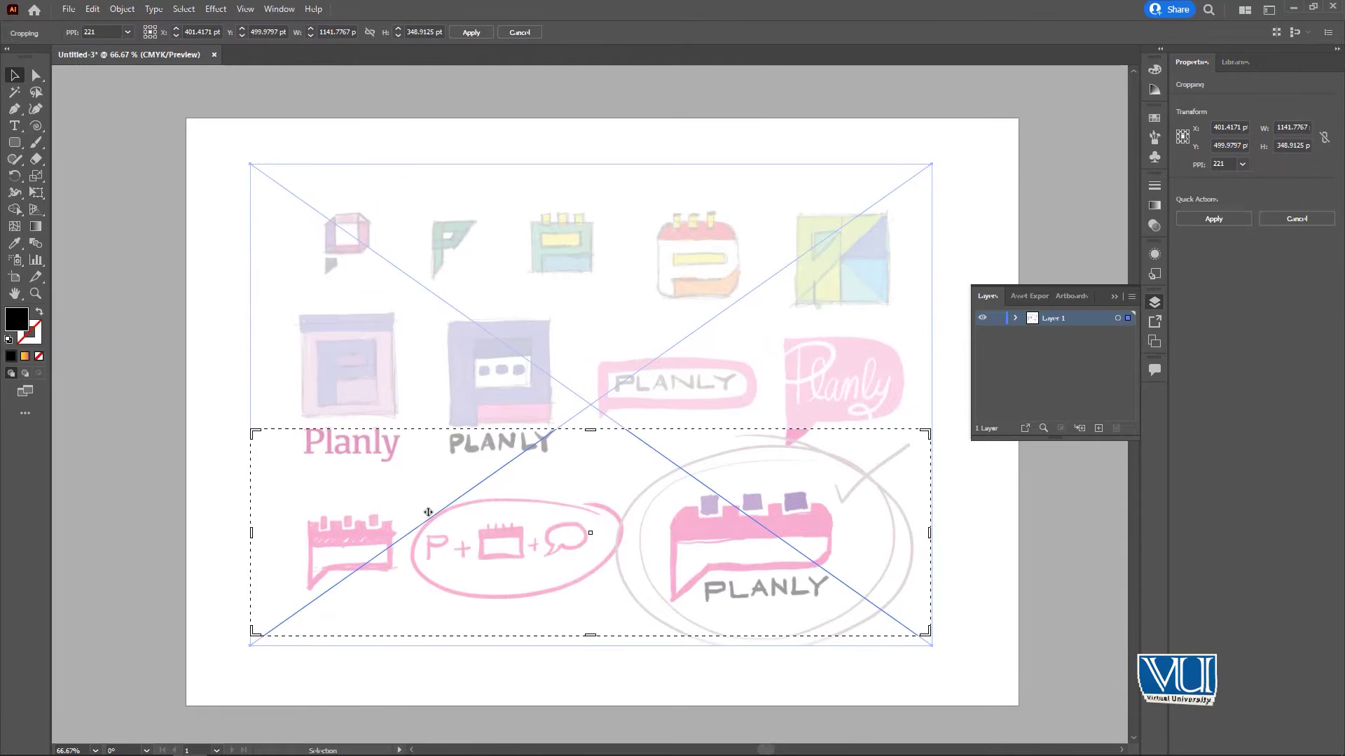
left_click_drag(253, 535, 592, 535)
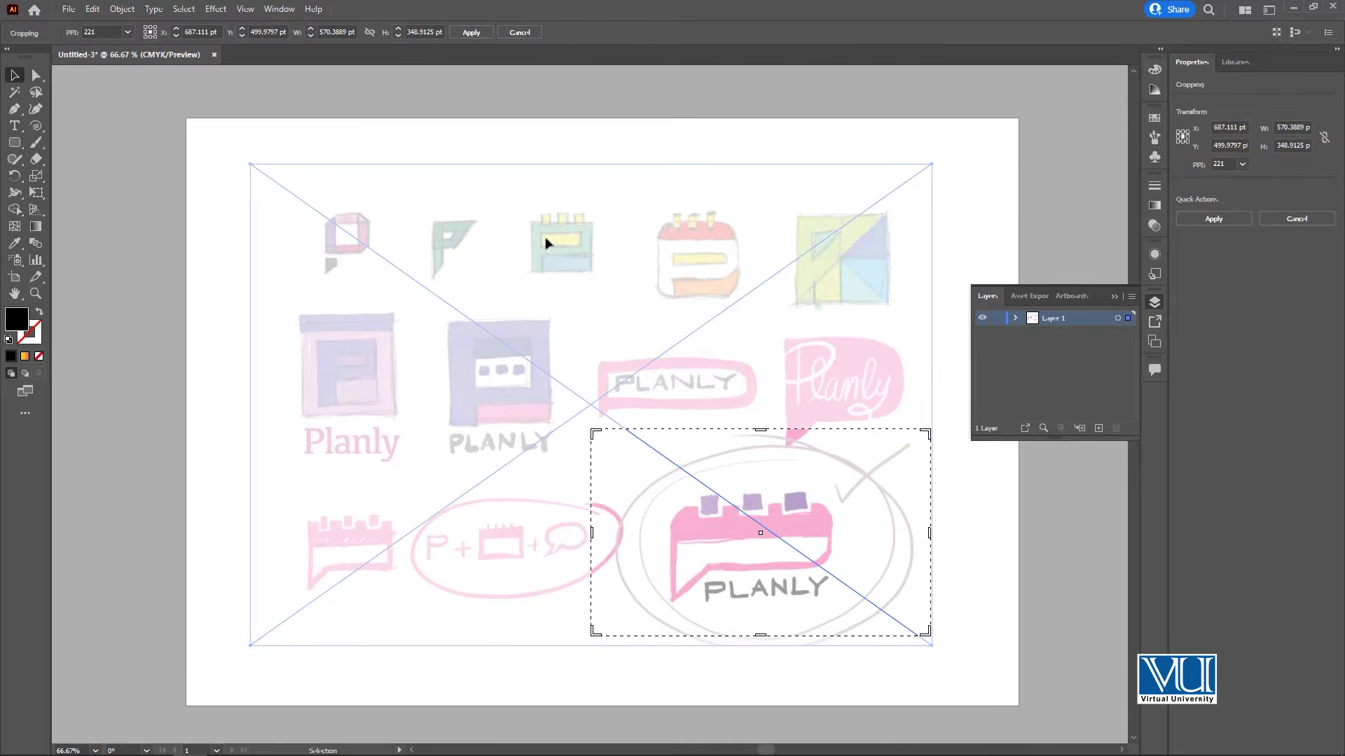
left_click(476, 35)
Move the cropped sketch toward the middle of the artboard and enlarge it to about 901 × 551 pt
left_click_drag(759, 519, 658, 381)
left_click_drag(816, 294, 846, 257)
left_click_drag(687, 414, 671, 415)
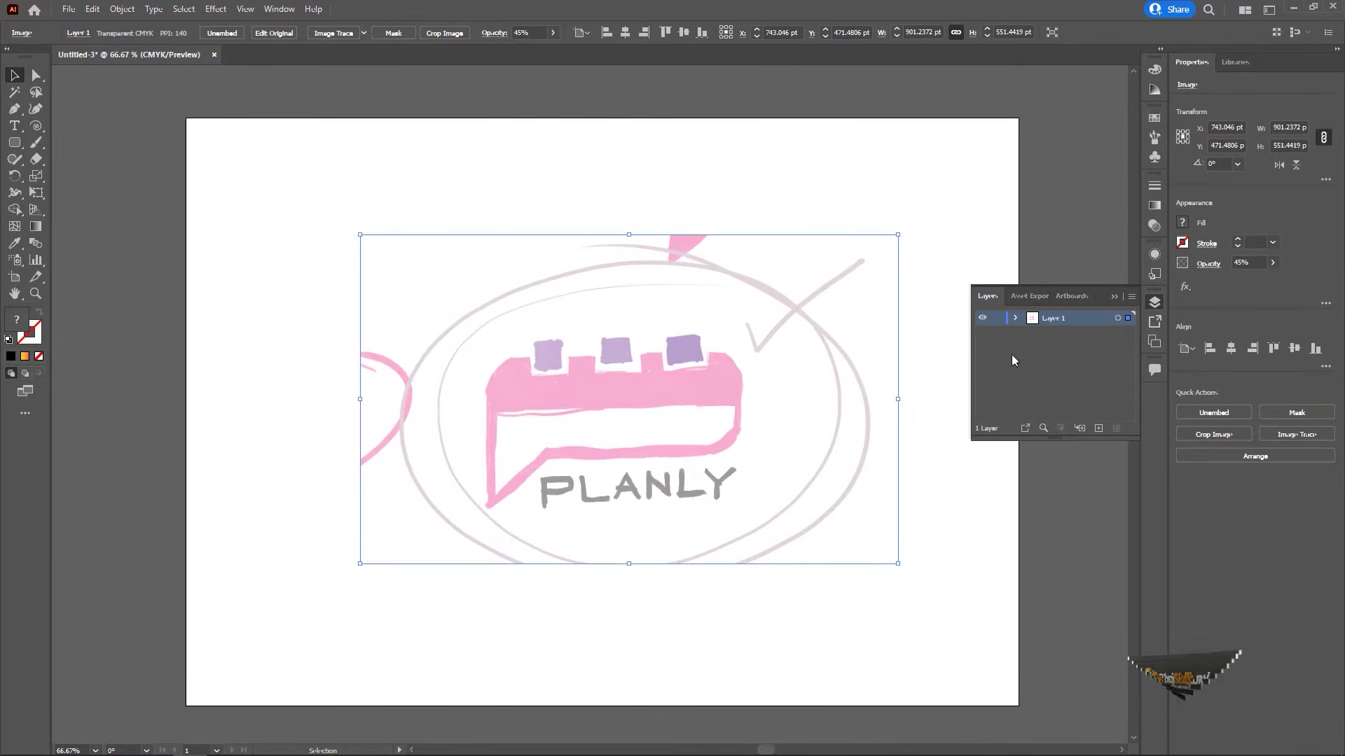
Lock Layer 1 with the sketch and add a new layer above it for the vector artwork
key("ctrl+shift+a")
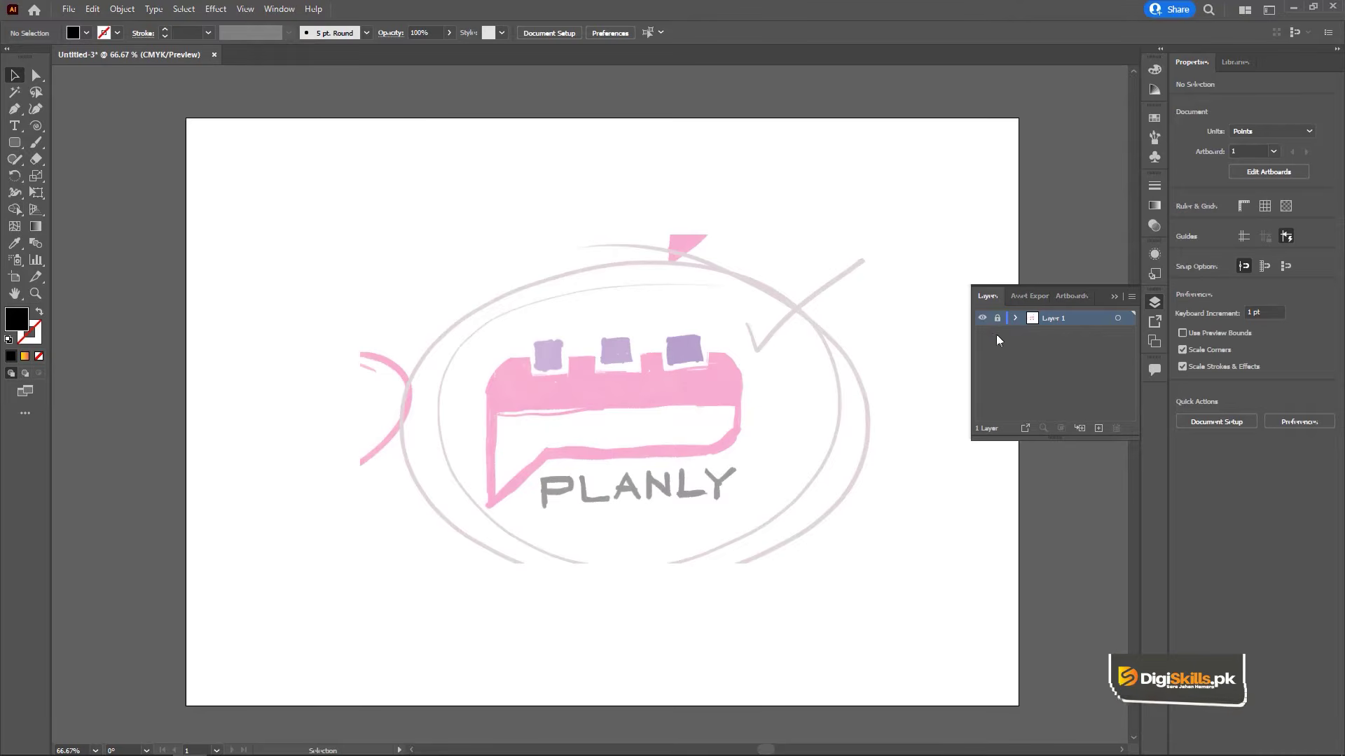
left_click(998, 319)
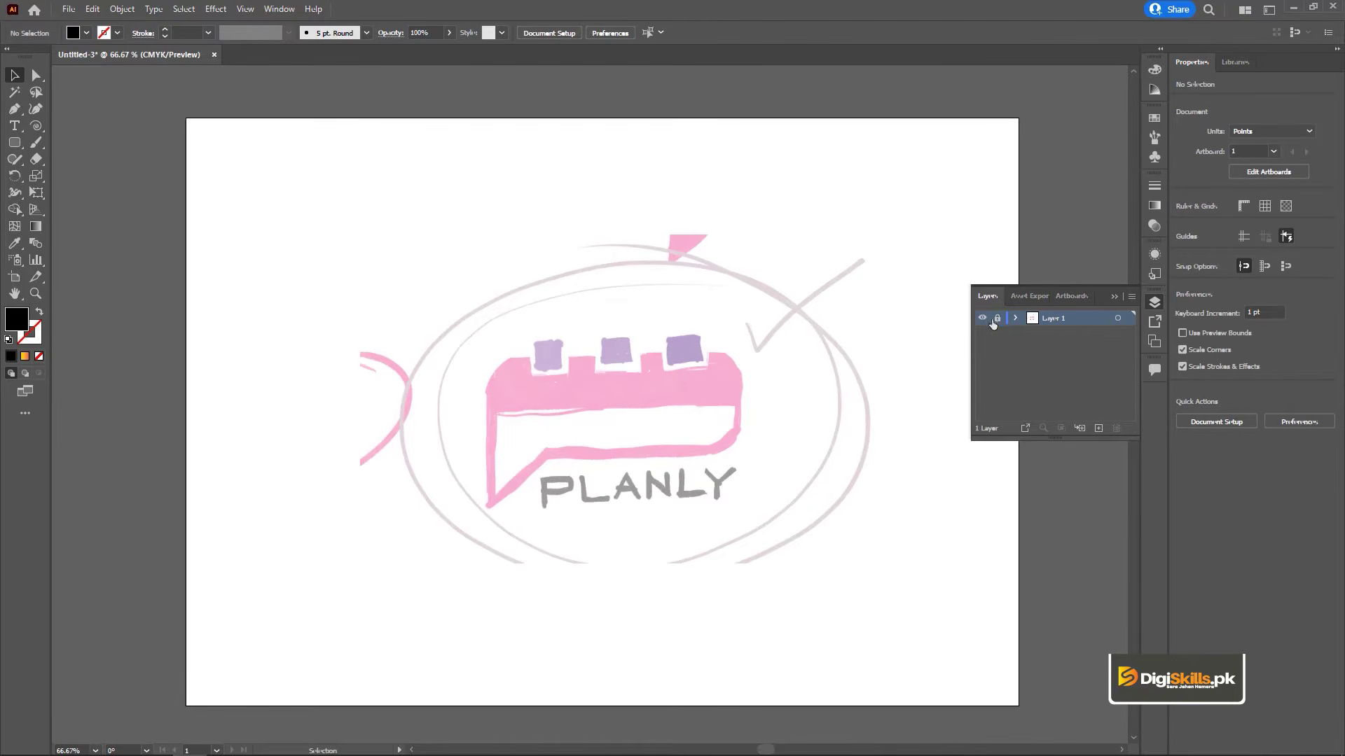
left_click(997, 319)
left_click(756, 370)
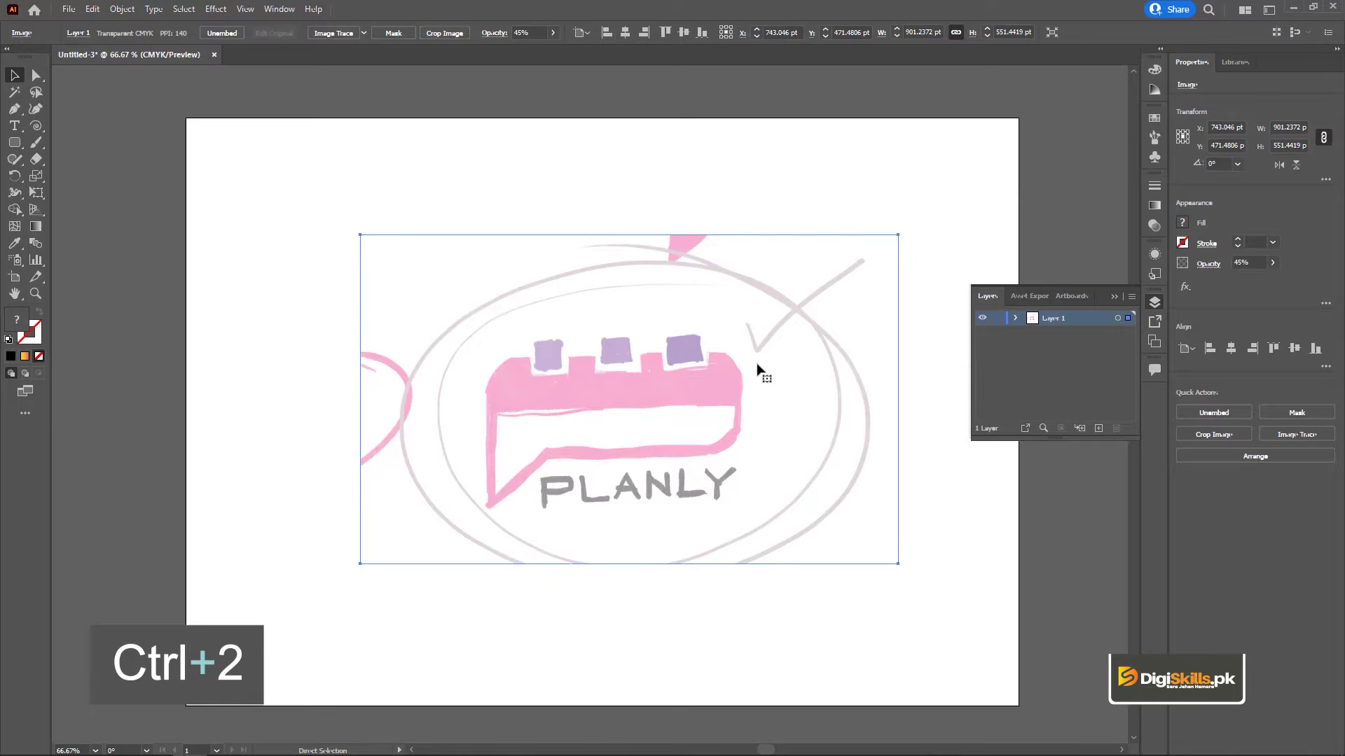
key("ctrl+2")
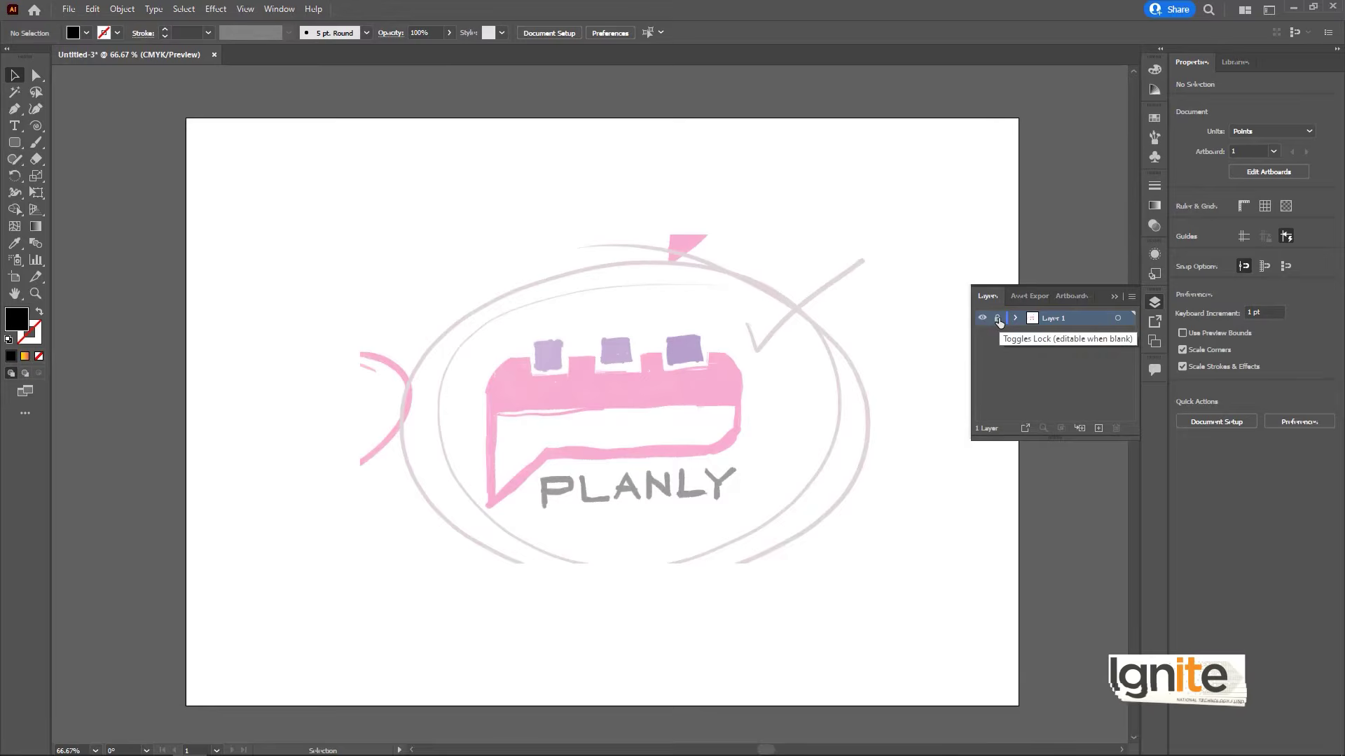
left_click(1099, 428)
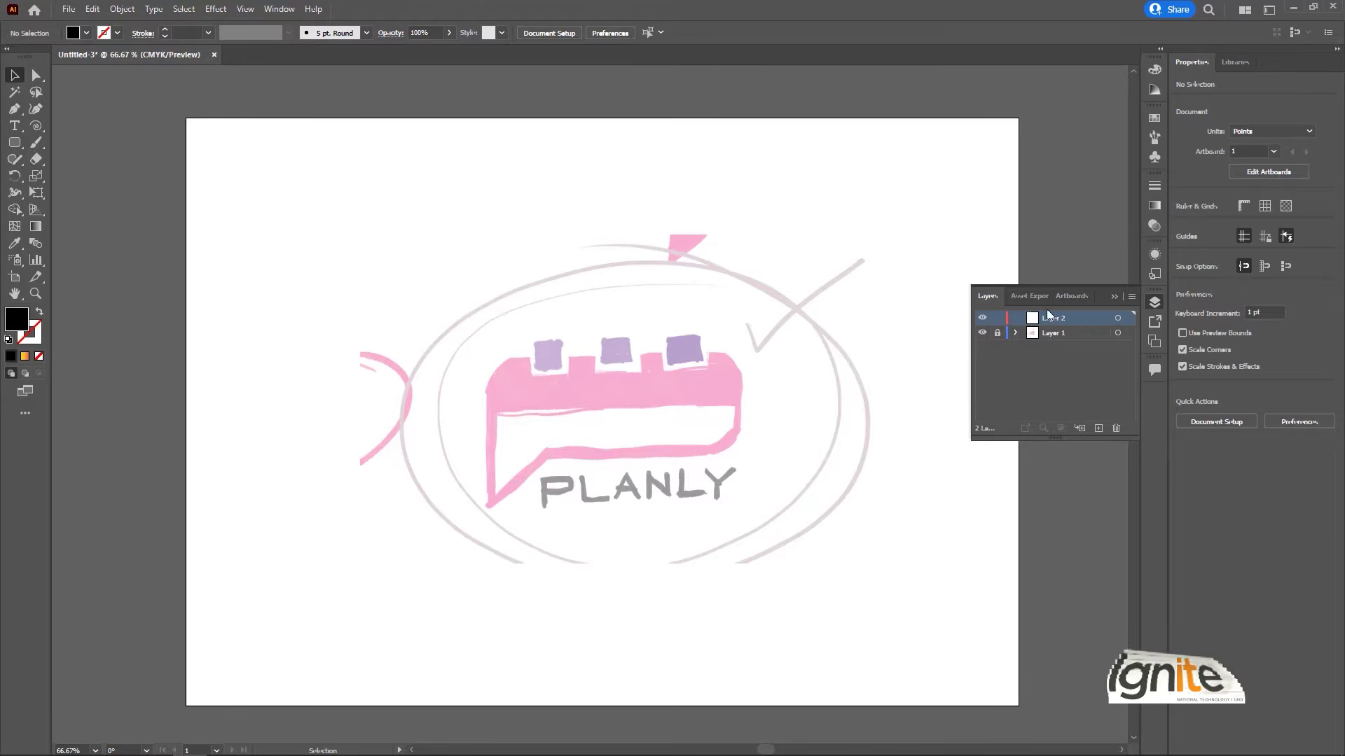
Show the document grid over the artboard
key("ctrl+apostrophe")
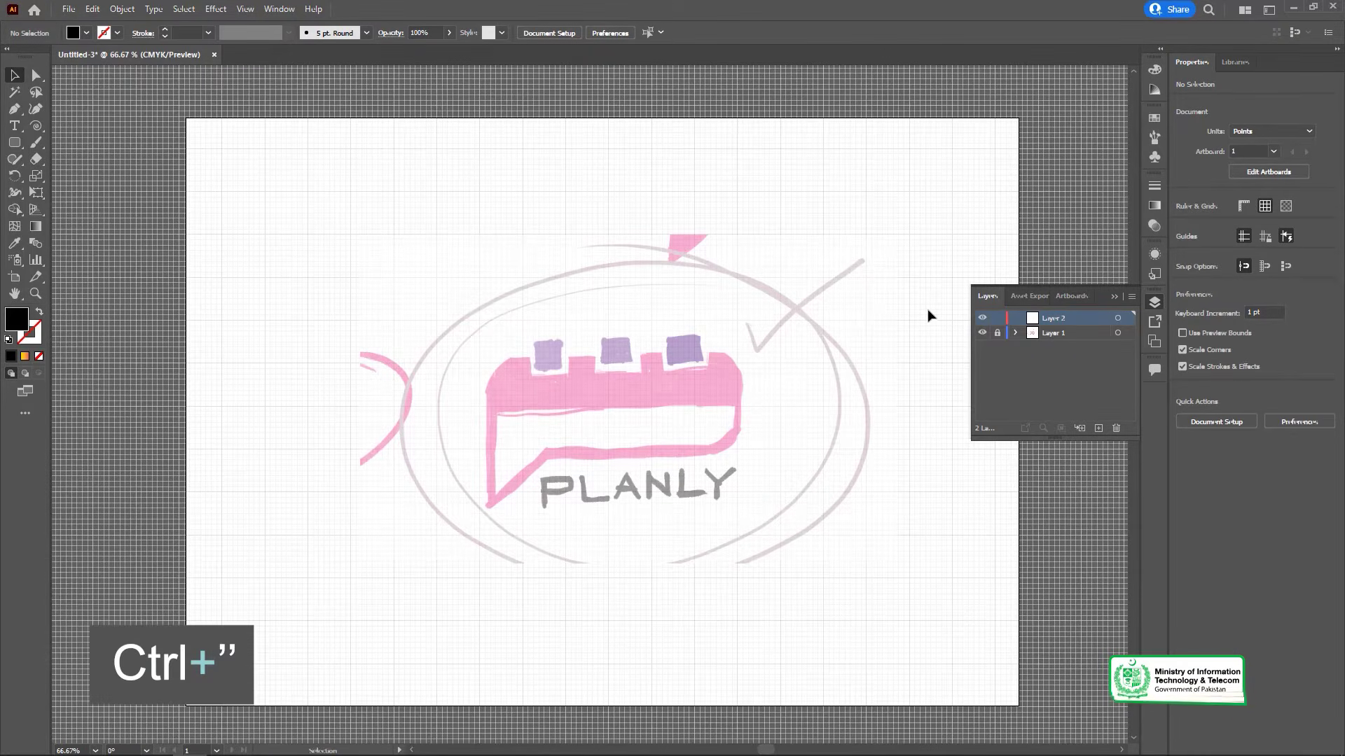
key("ctrl+apostrophe")
key("ctrl+apostrophe")
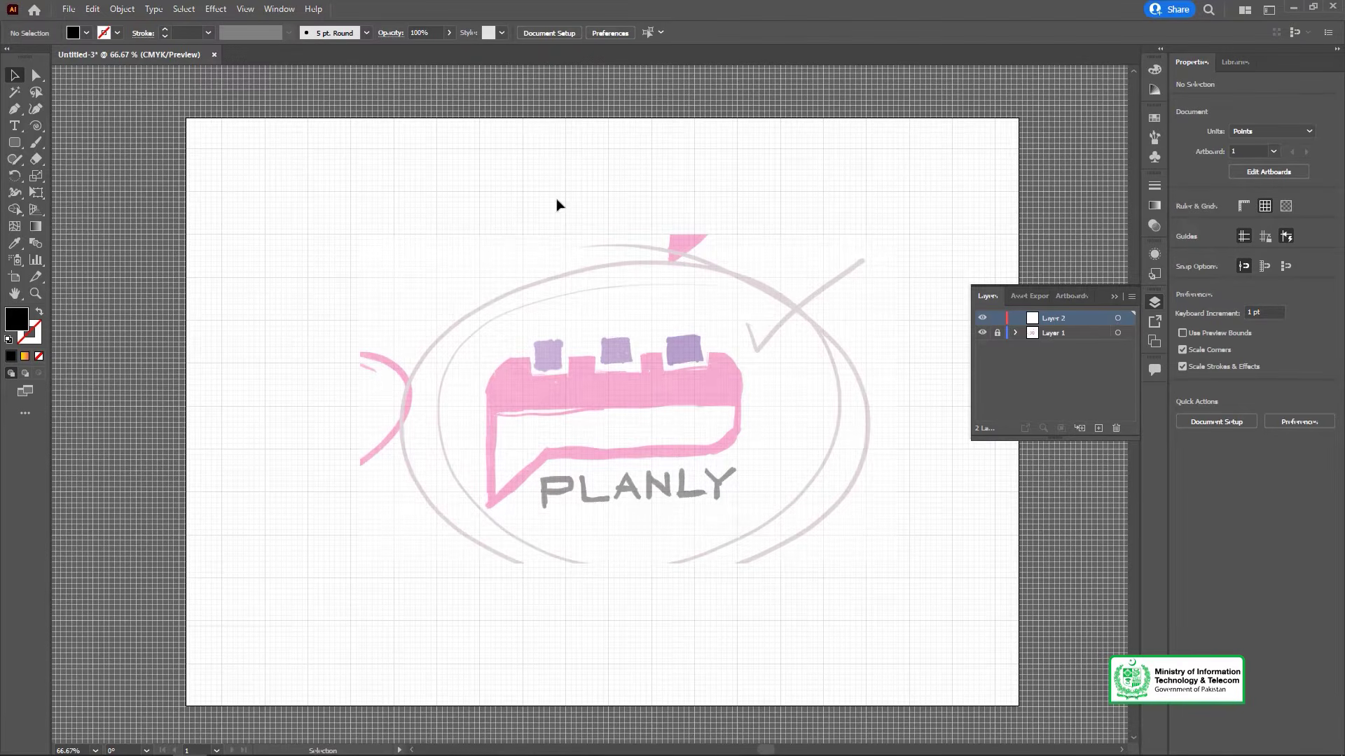
Draw a rounded rectangle about 429 × 174 pt over the bubble's body and increase its corner radius to match the sketch
key("ctrl+equal")
key("ctrl+equal")
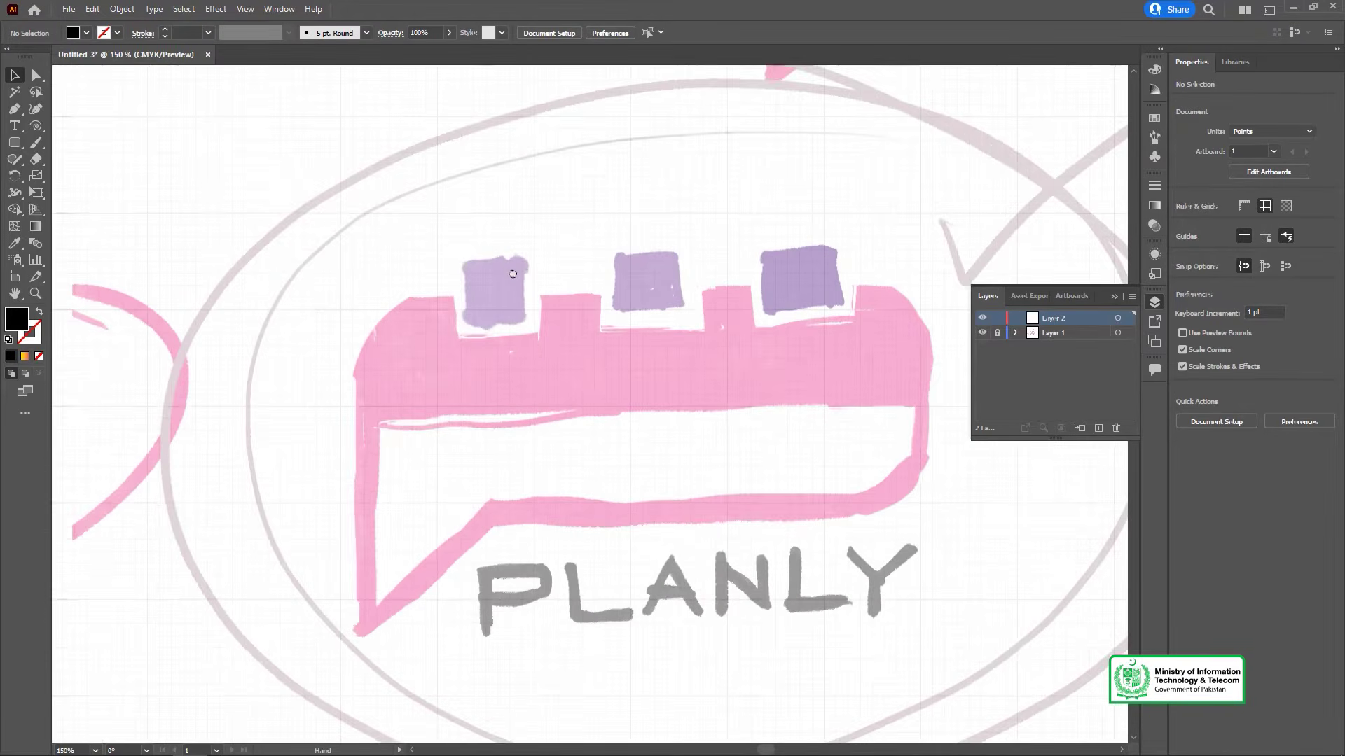
scroll(486, 231, "down", 3)
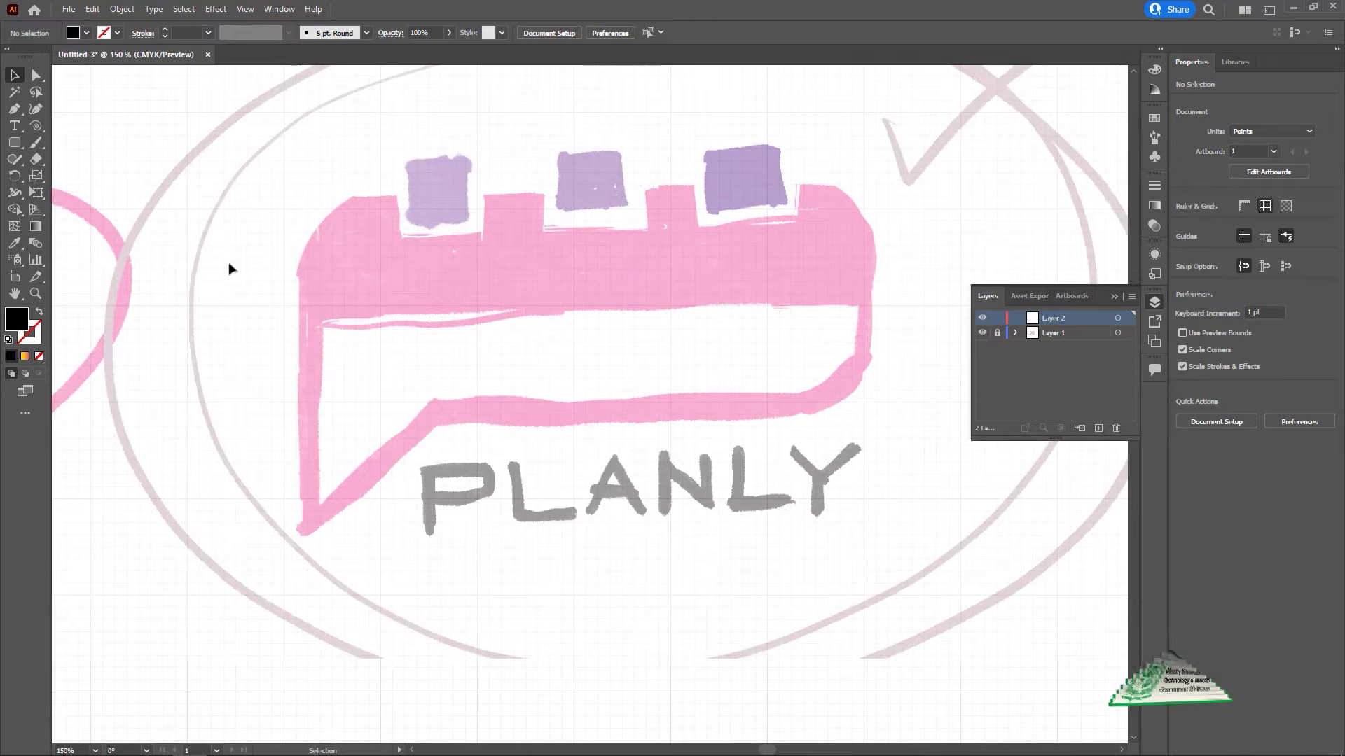
left_click(14, 144)
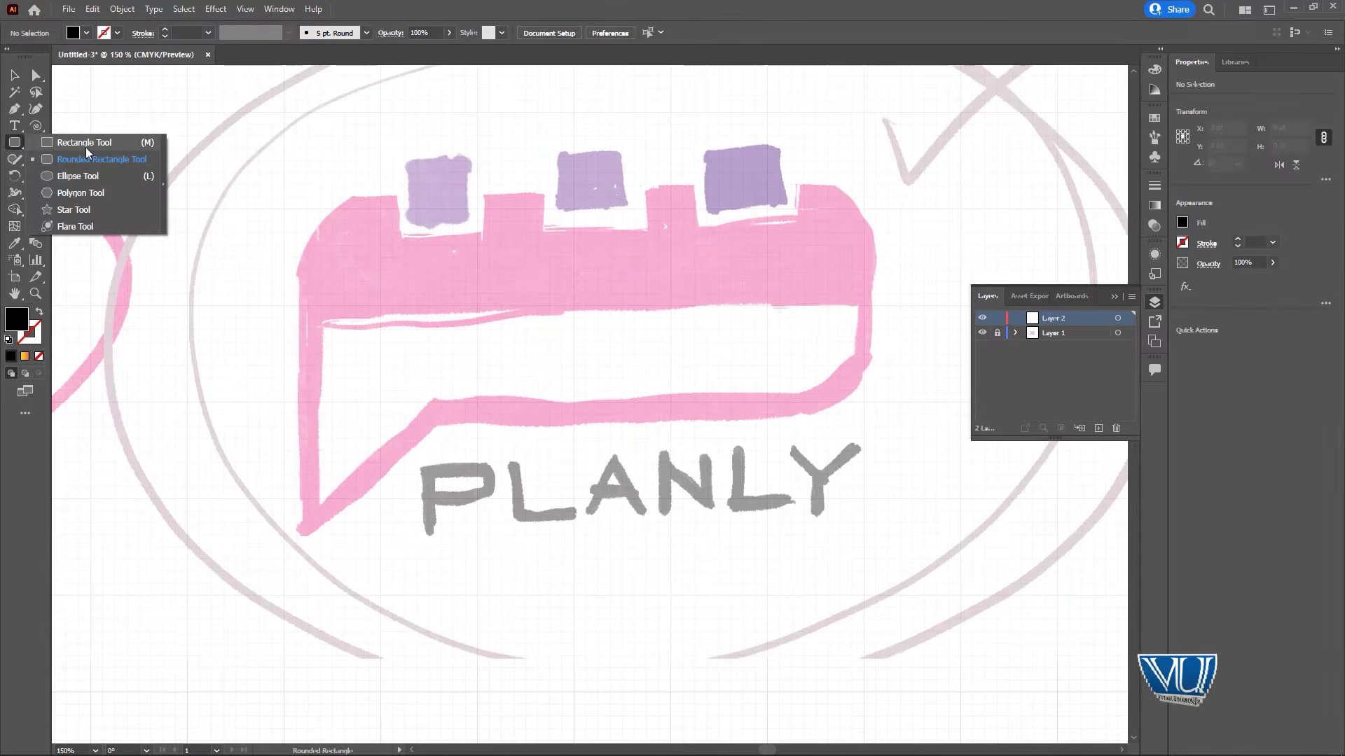
left_click(127, 158)
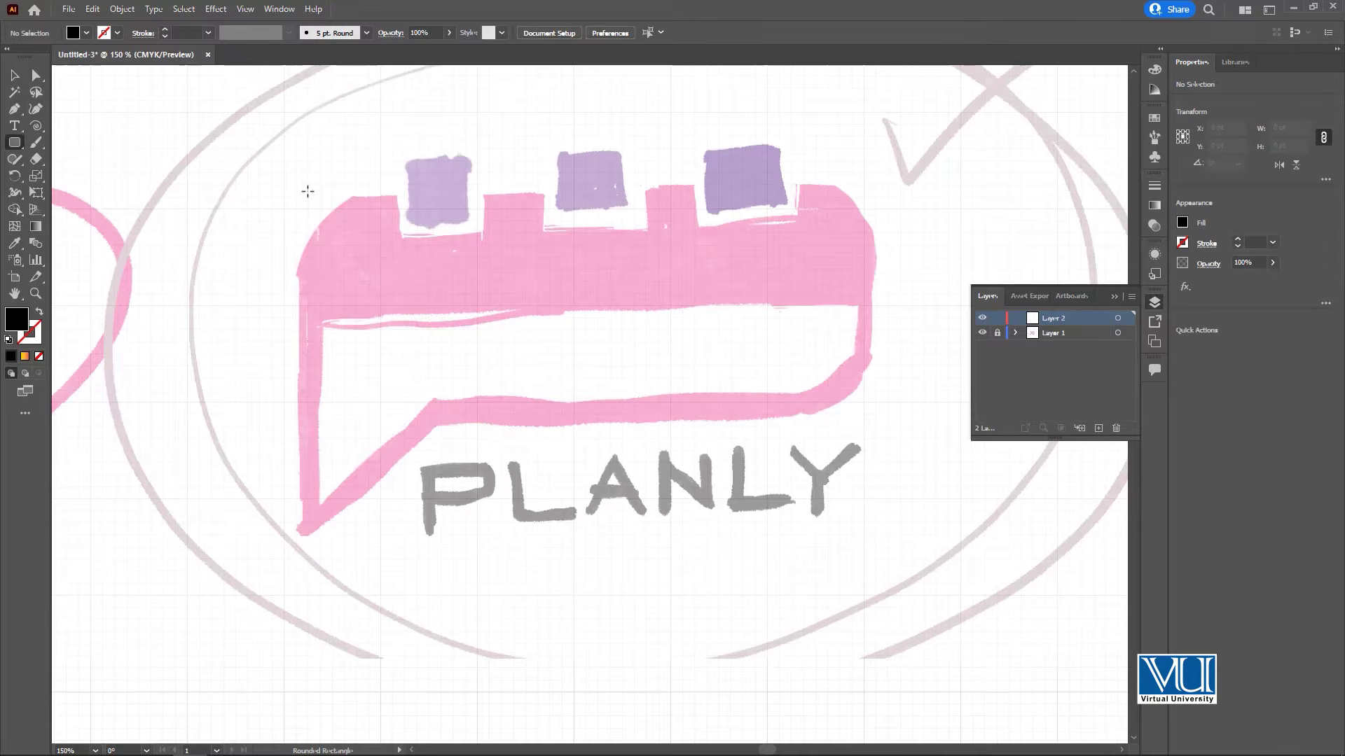
left_click_drag(301, 196, 876, 424)
key("v")
left_click_drag(589, 198, 589, 190)
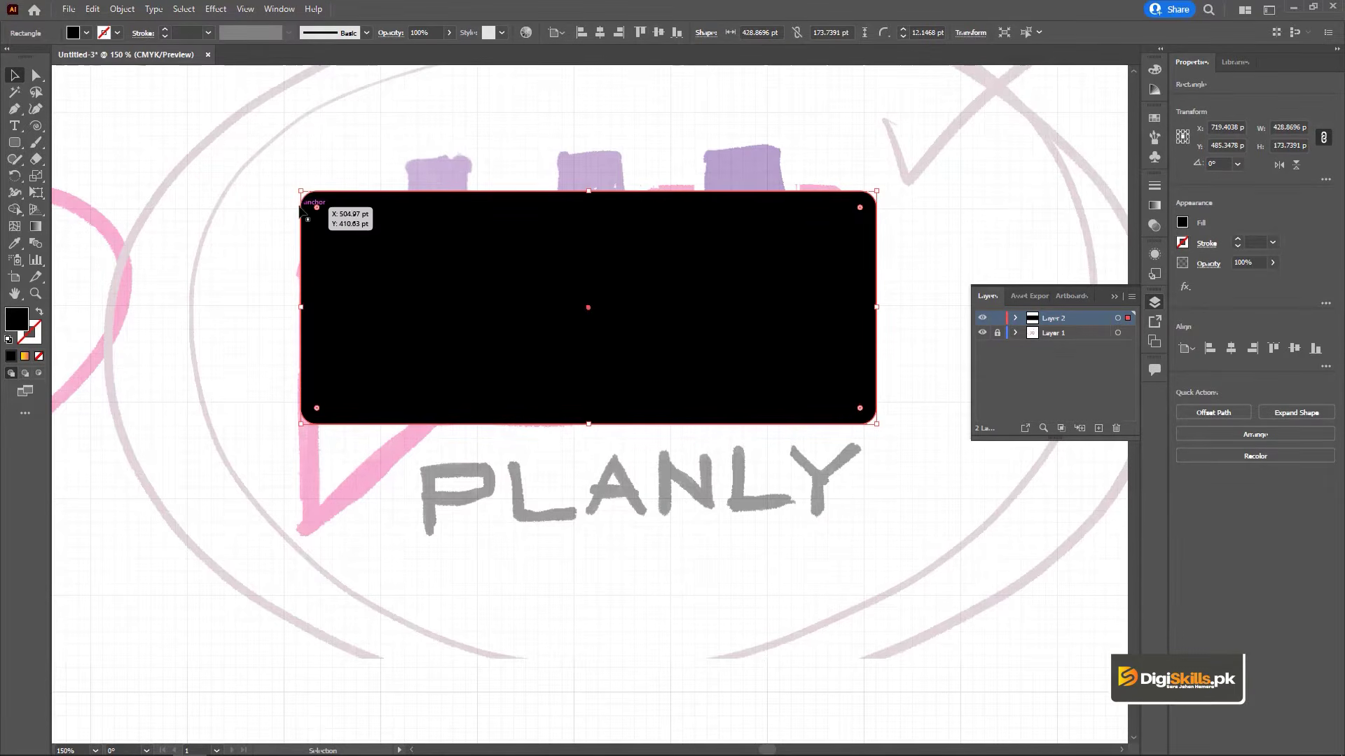
left_click_drag(317, 209, 367, 242)
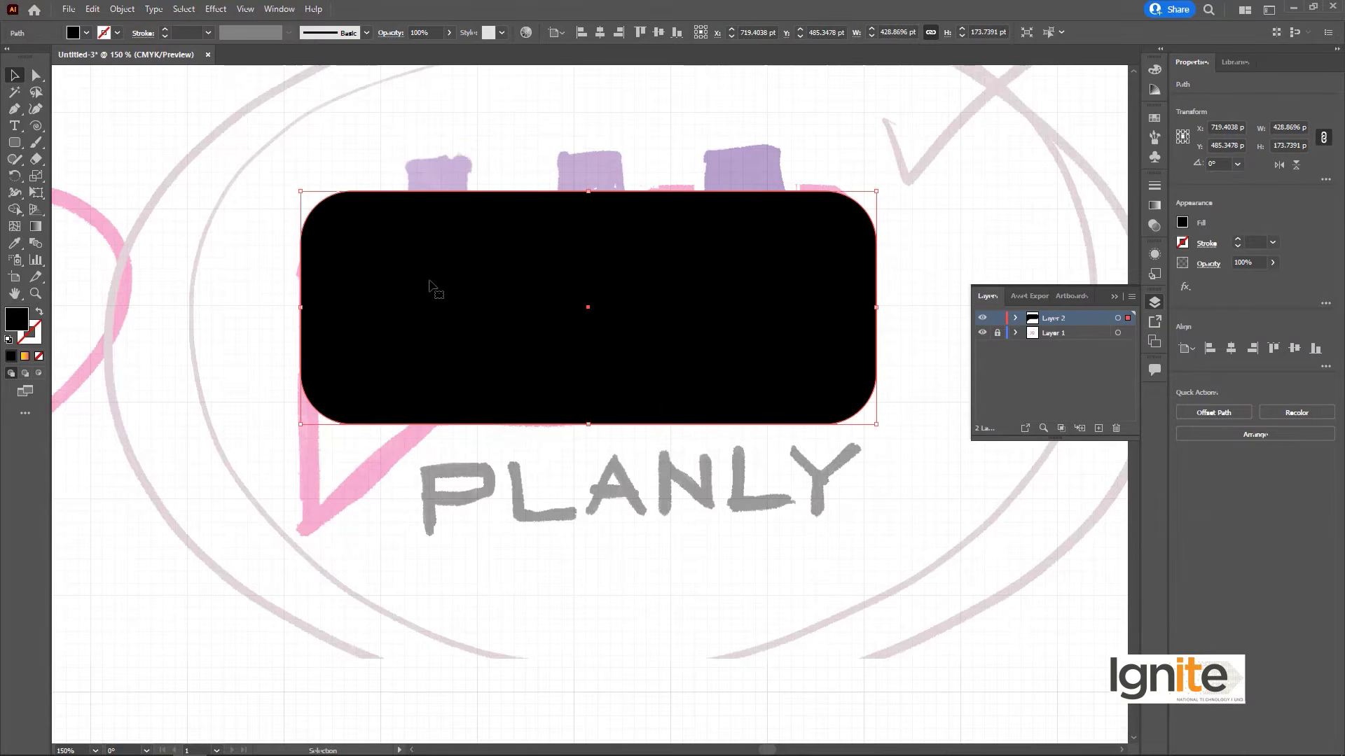
Draw the bubble's triangular tail with the Pen tool at the rectangle's lower left, then extend its inner corner rightward to follow the sketch
left_click(16, 109)
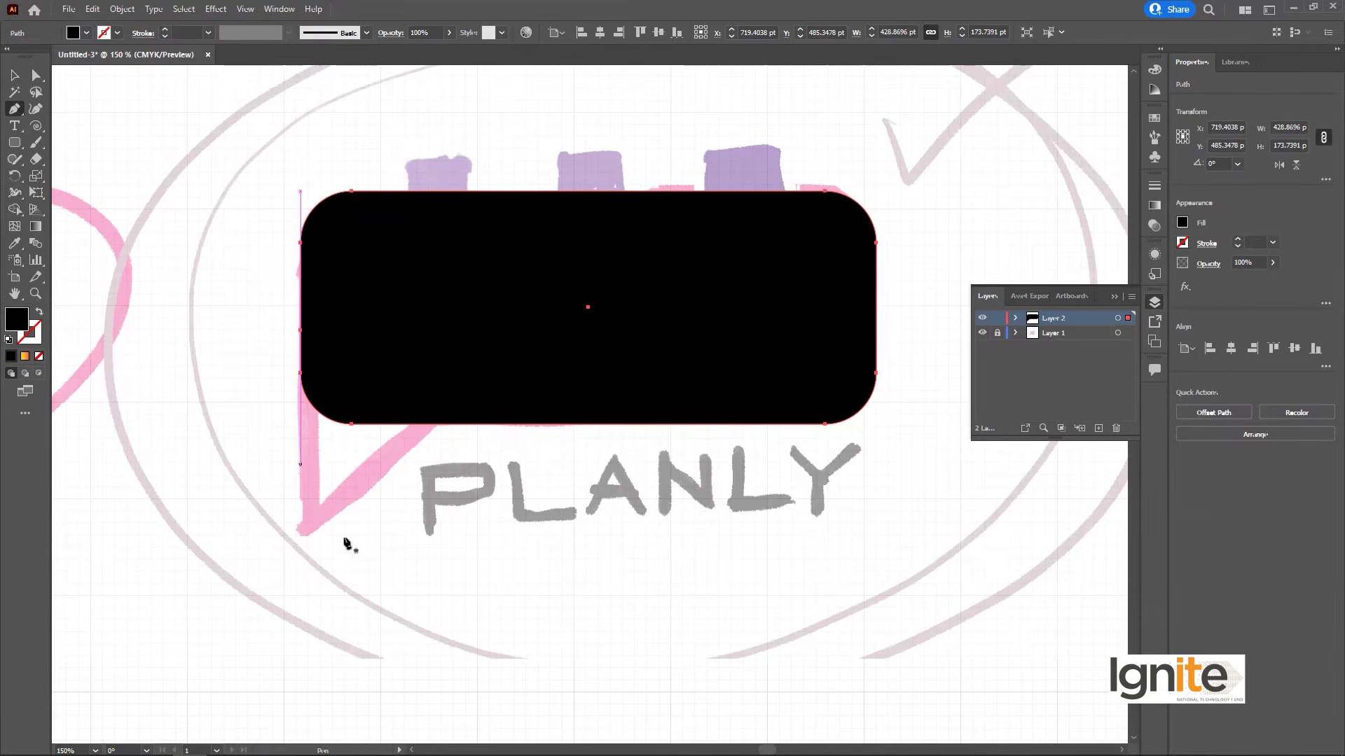
left_click(304, 537)
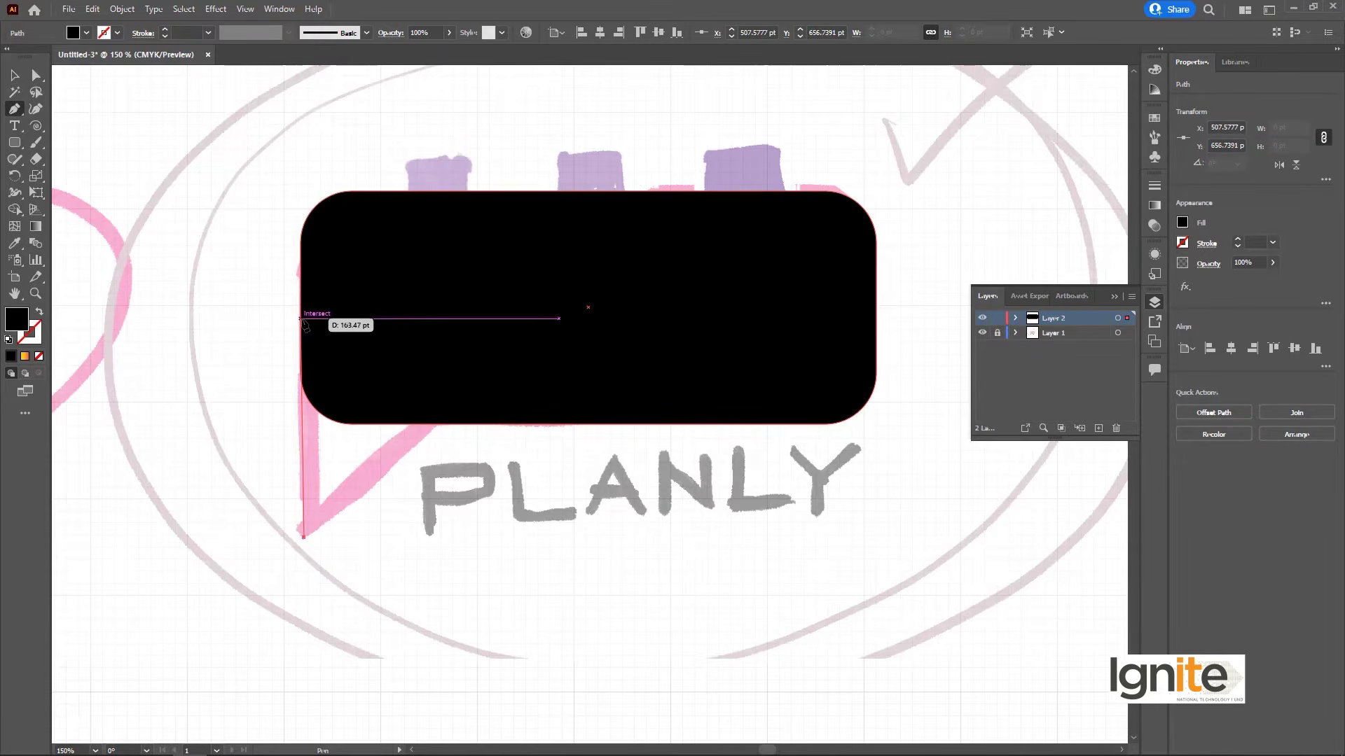
left_click(302, 319)
left_click(499, 318)
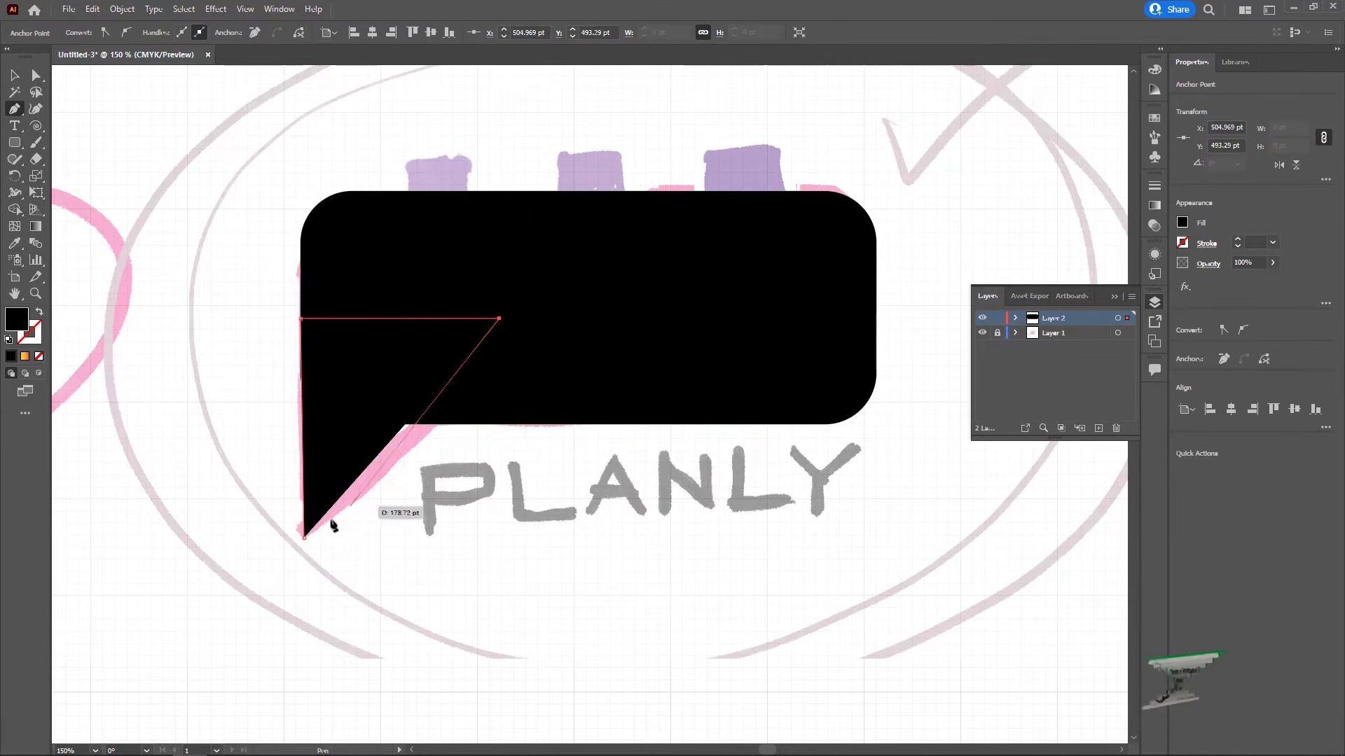
left_click(303, 537)
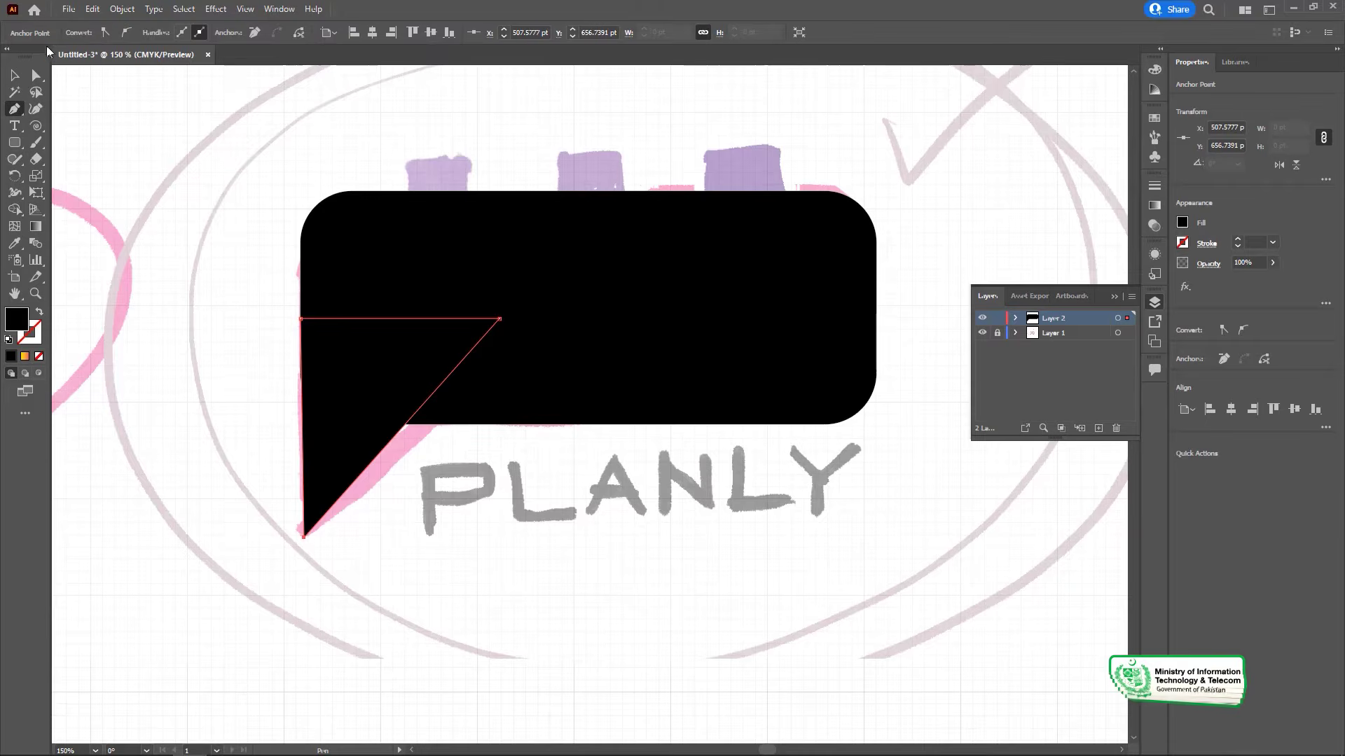
left_click(35, 75)
left_click_drag(501, 323, 549, 324)
Merge the rounded rectangle and the triangular tail into one speech-bubble shape with Shape Builder
left_click_drag(278, 185, 532, 410)
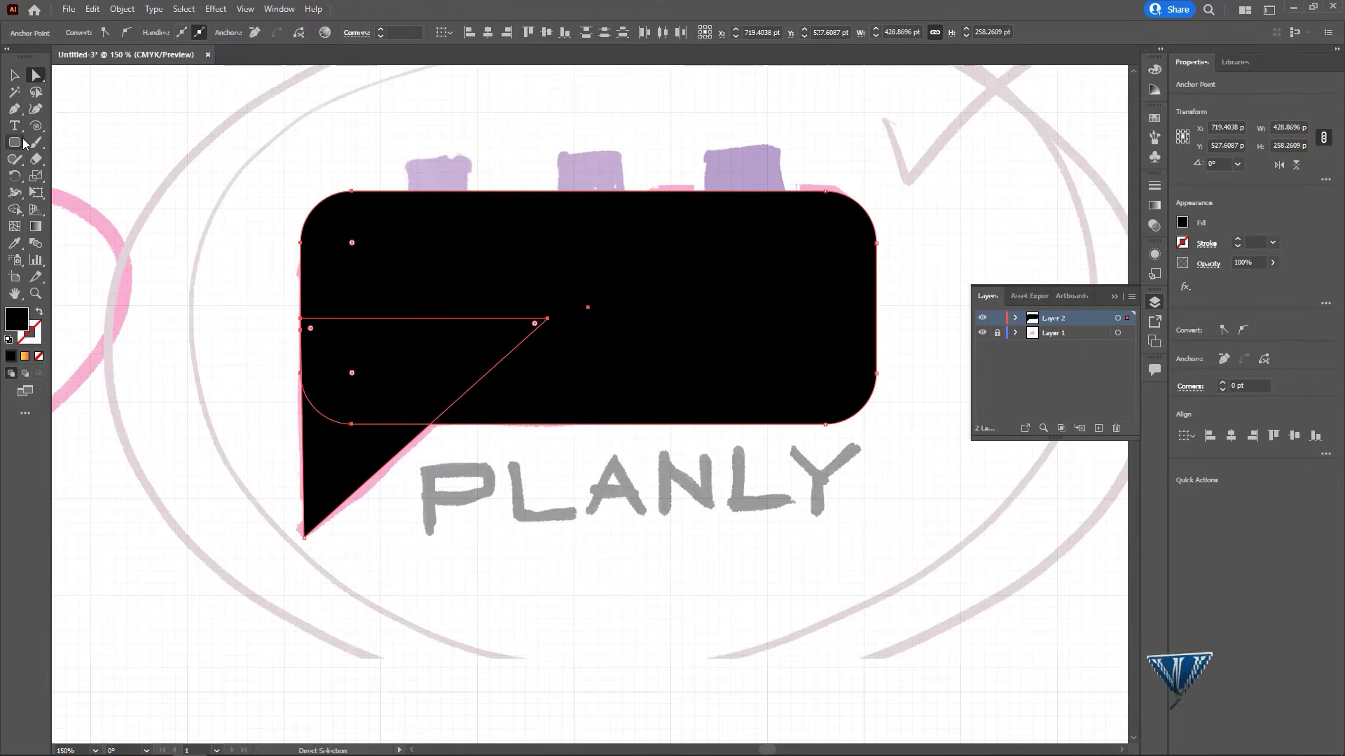
left_click(15, 210)
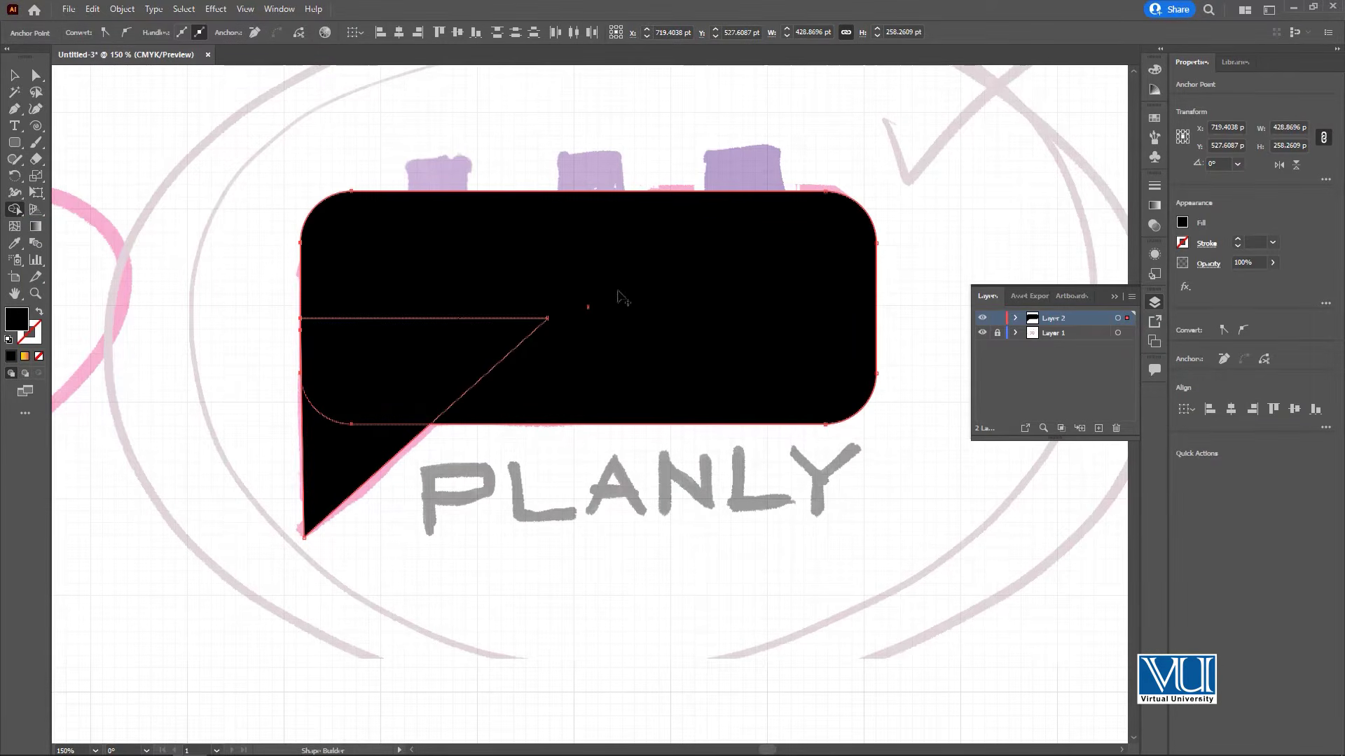
left_click(690, 300)
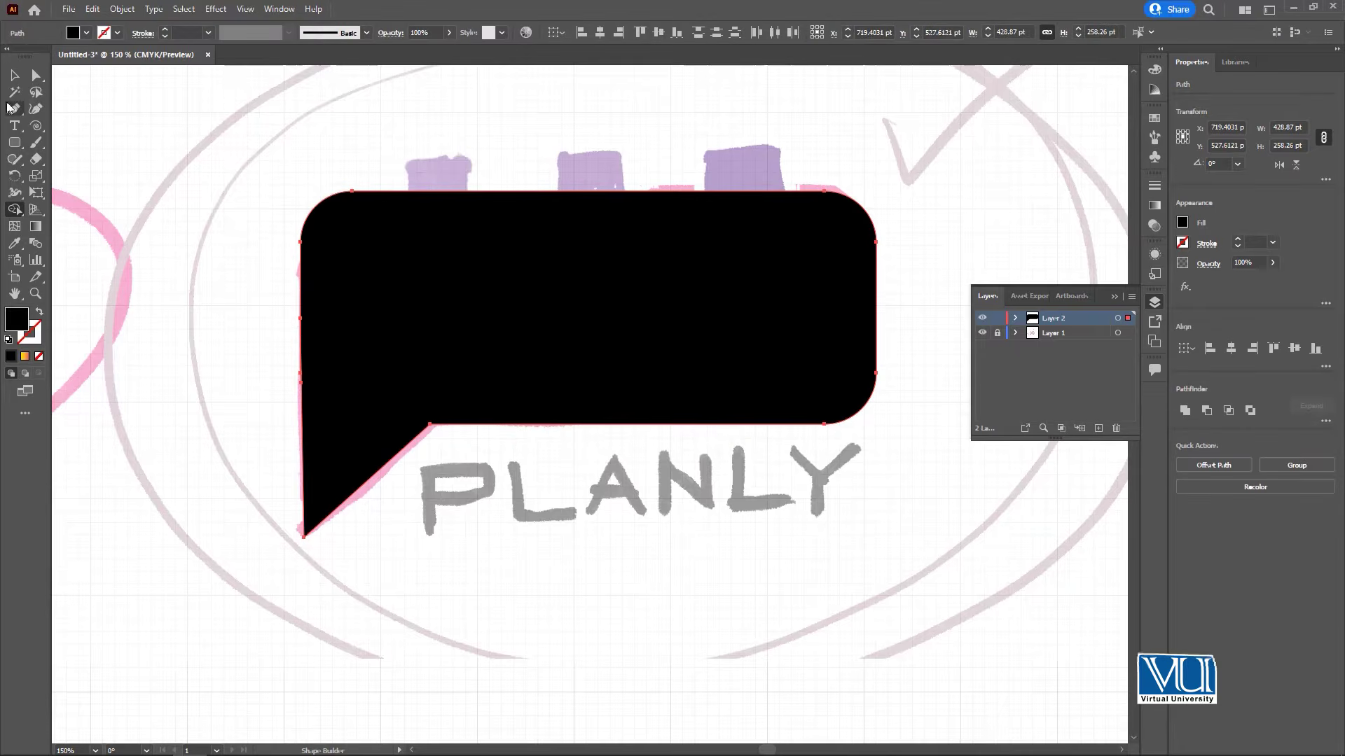
Fill the speech bubble with the pink colour FF2E6A
left_click(14, 77)
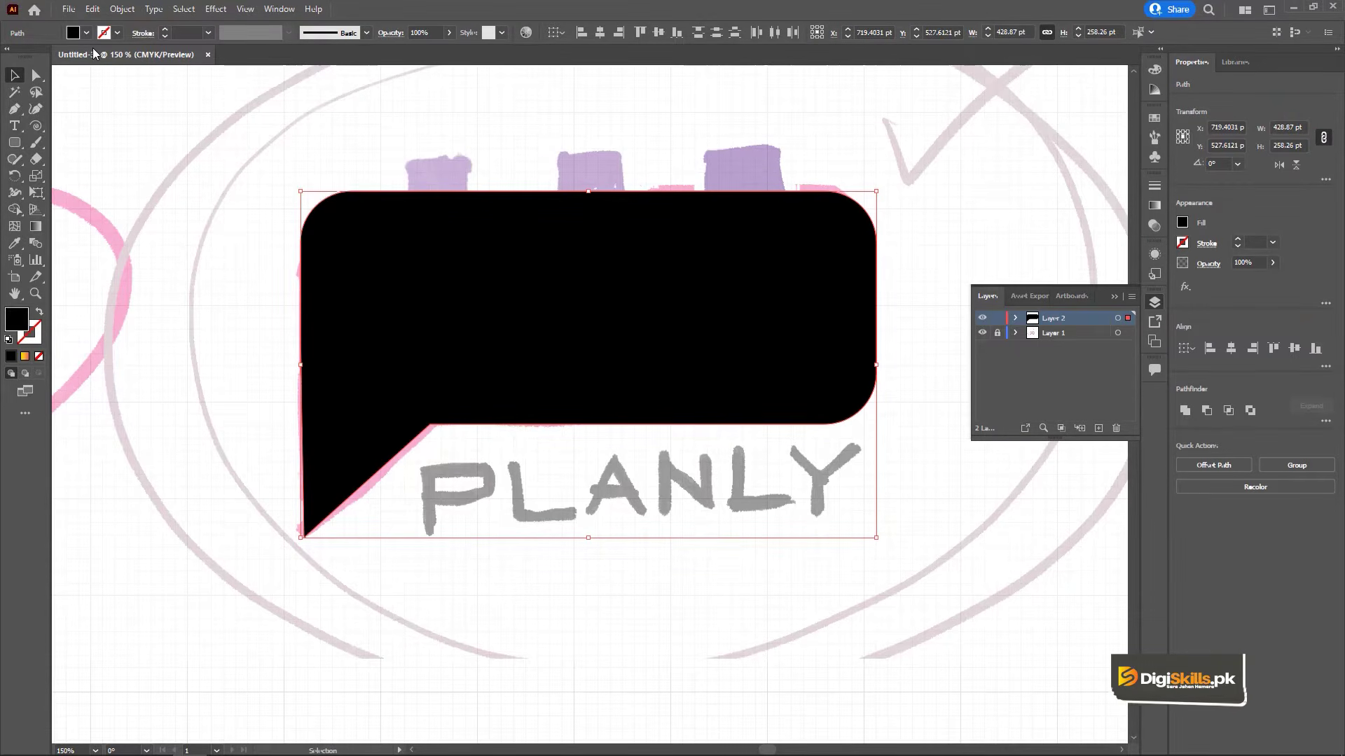
double_click(13, 326)
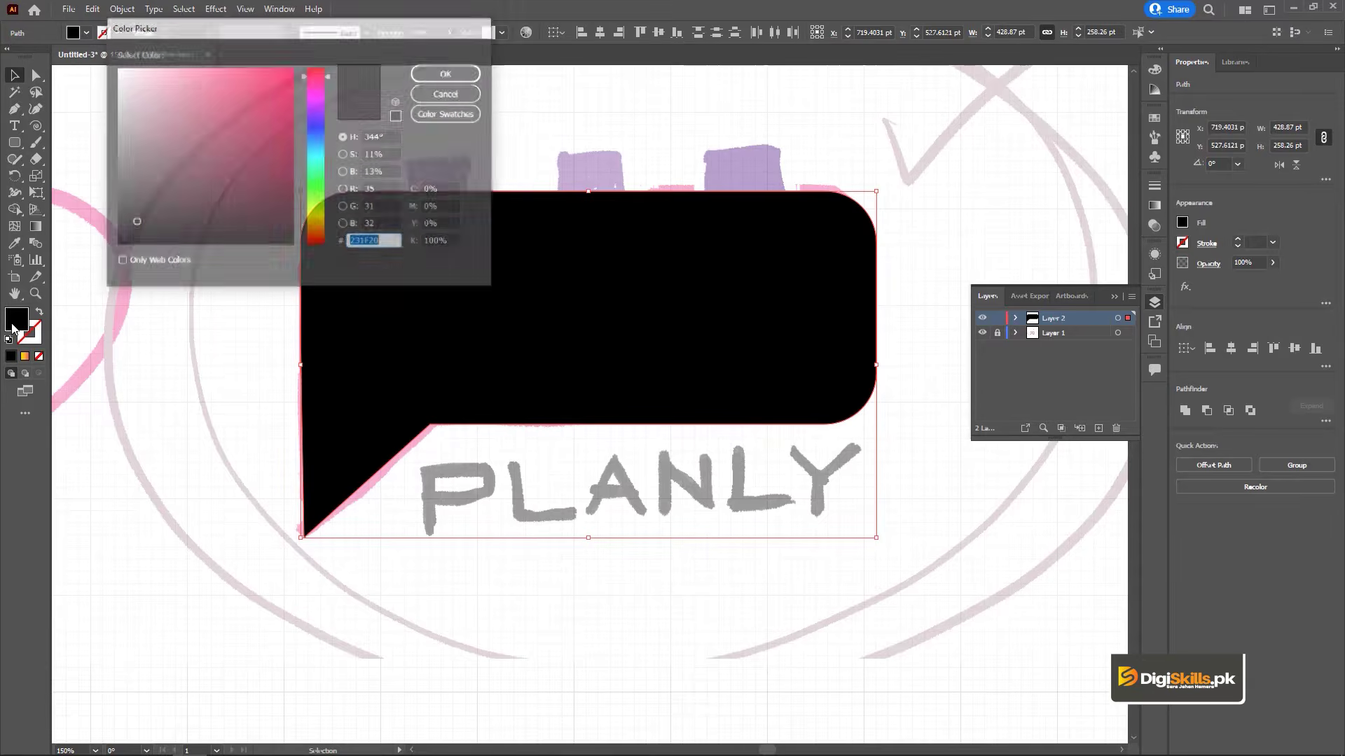
left_click_drag(238, 89, 263, 54)
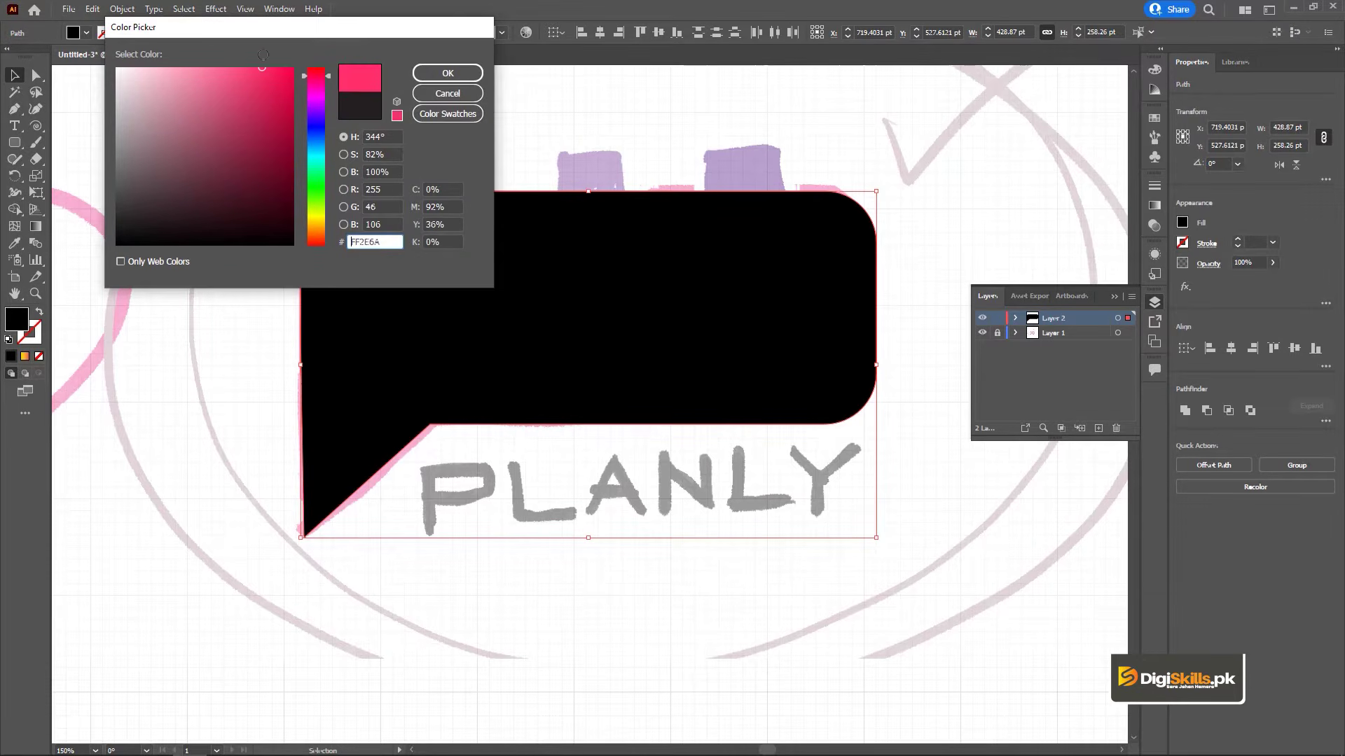
left_click(437, 76)
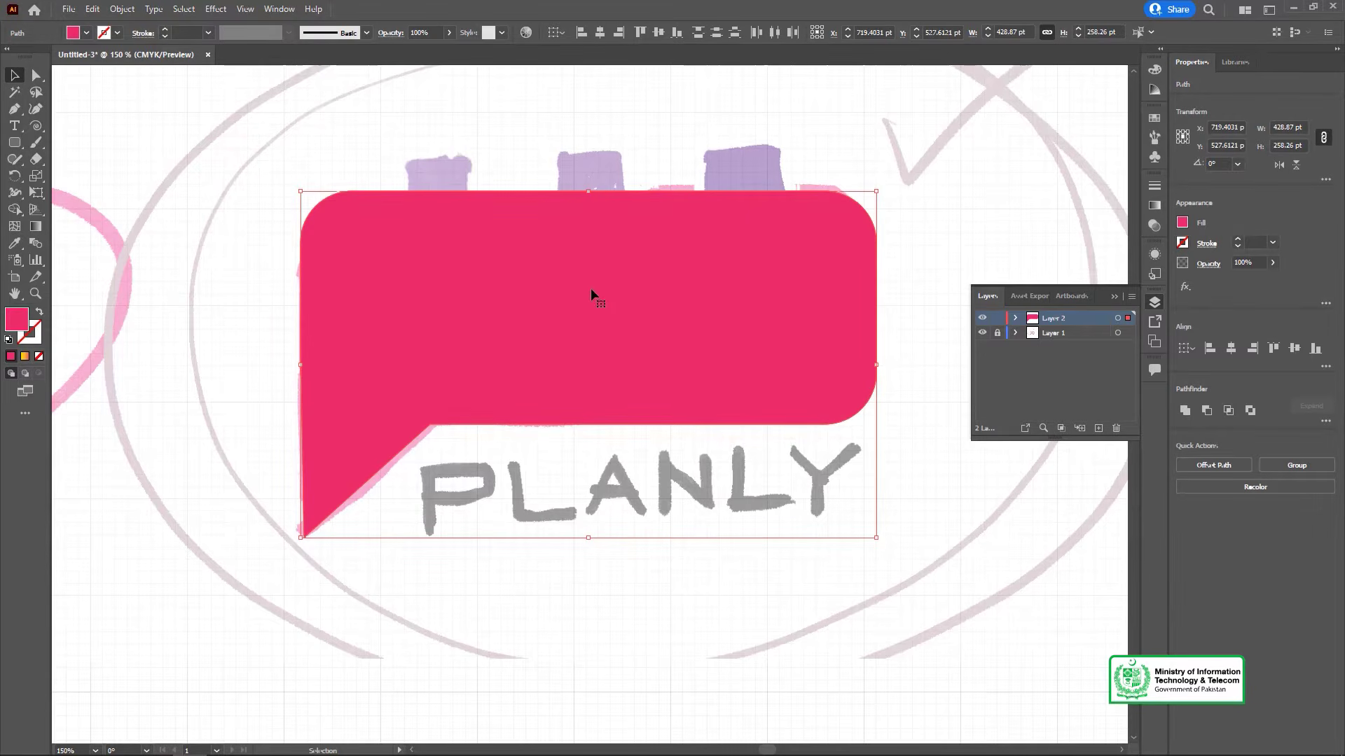
Shift the speech bubble slightly upward over the sketch and lower its opacity to 34%
key("a")
left_click_drag(588, 287, 582, 564)
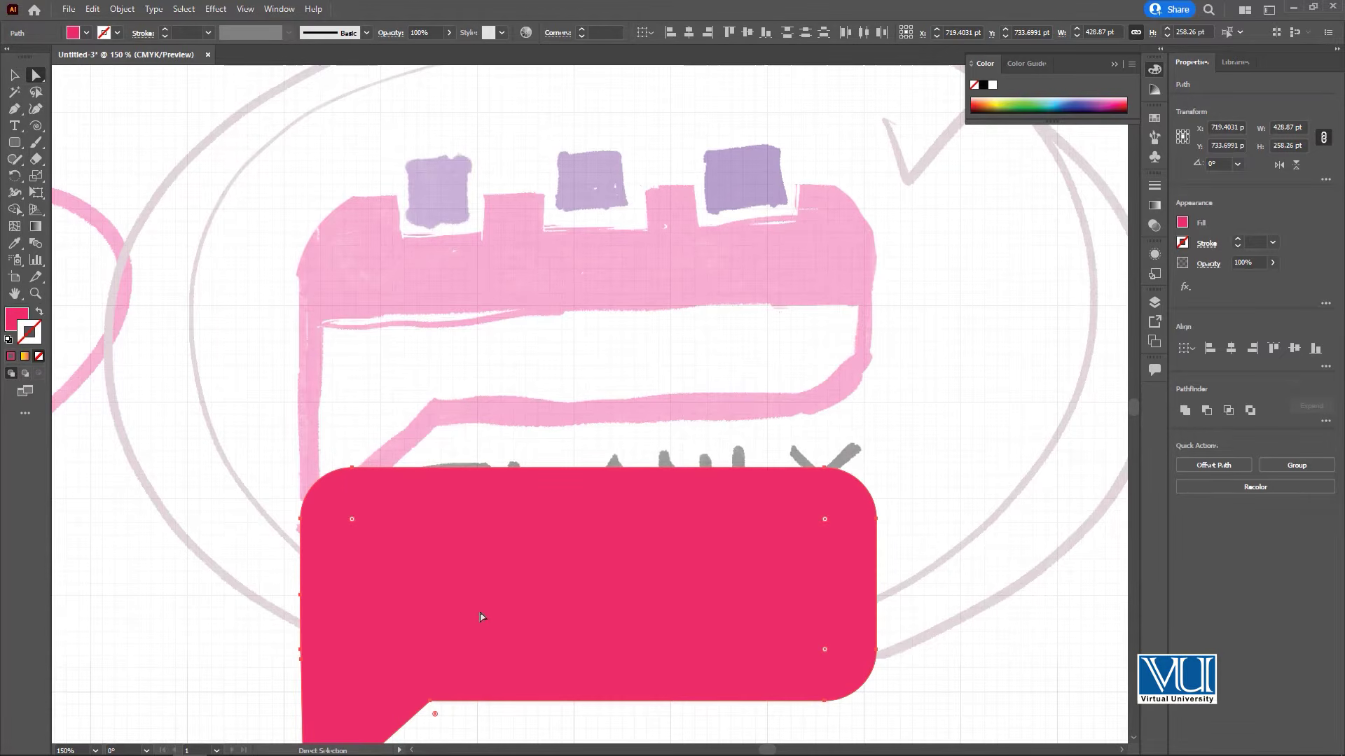
left_click_drag(564, 590, 560, 308)
left_click(449, 33)
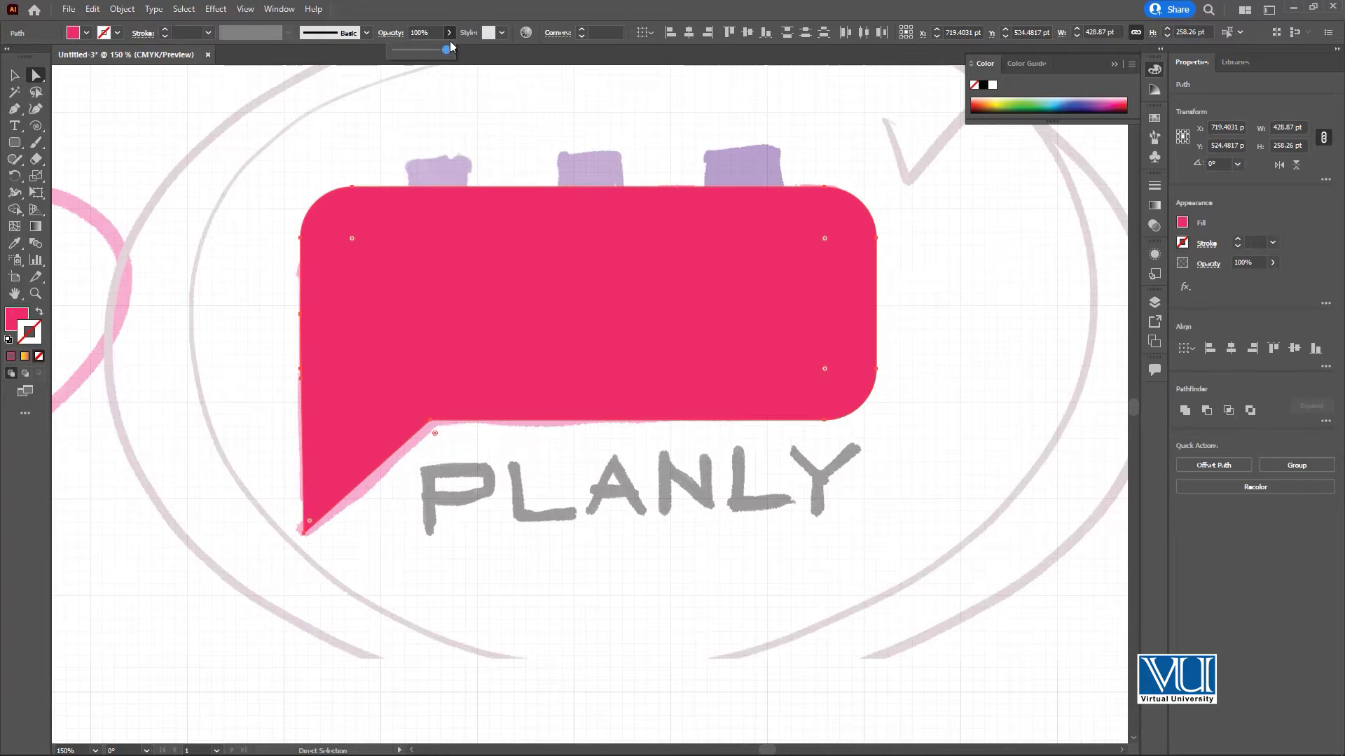
left_click_drag(425, 51, 413, 51)
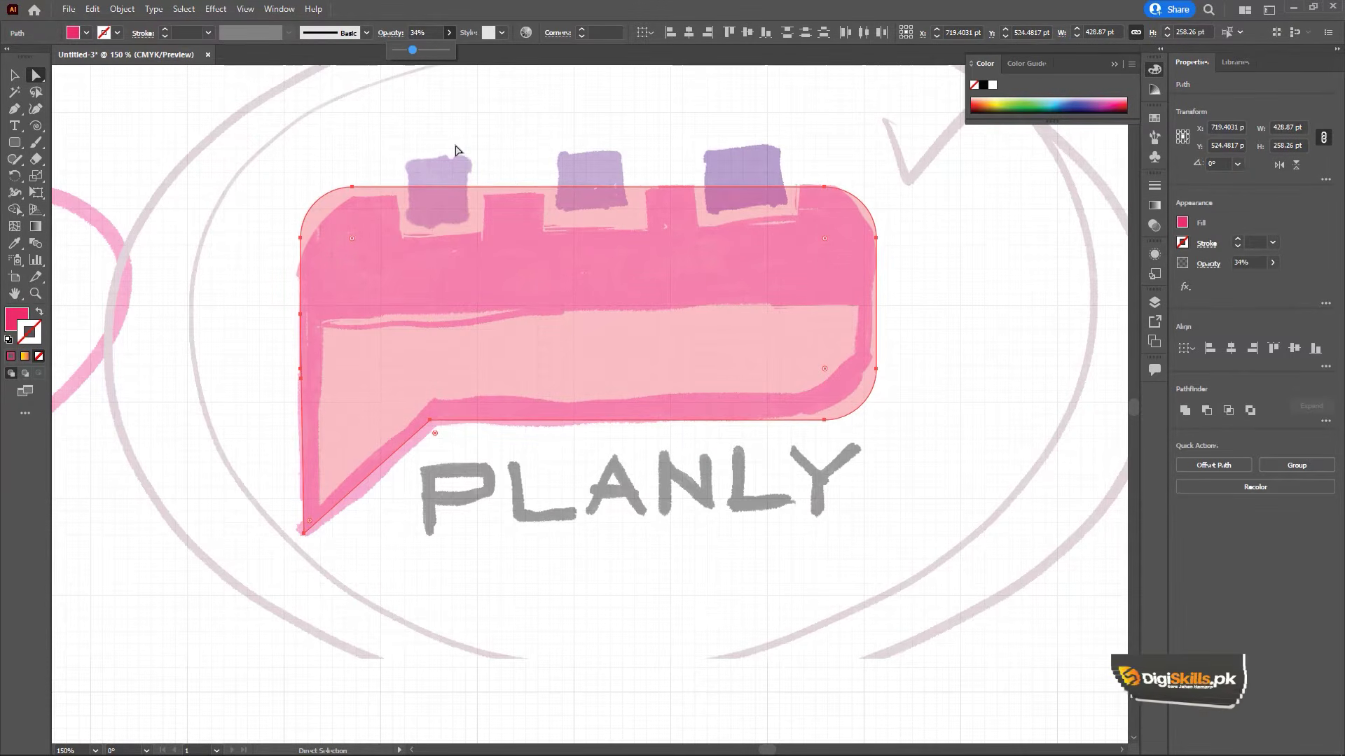
Draw a rounded square about 66 × 66 pt over the sketch's first purple calendar tab
left_click(11, 142)
left_click_drag(399, 147, 488, 237)
key("v")
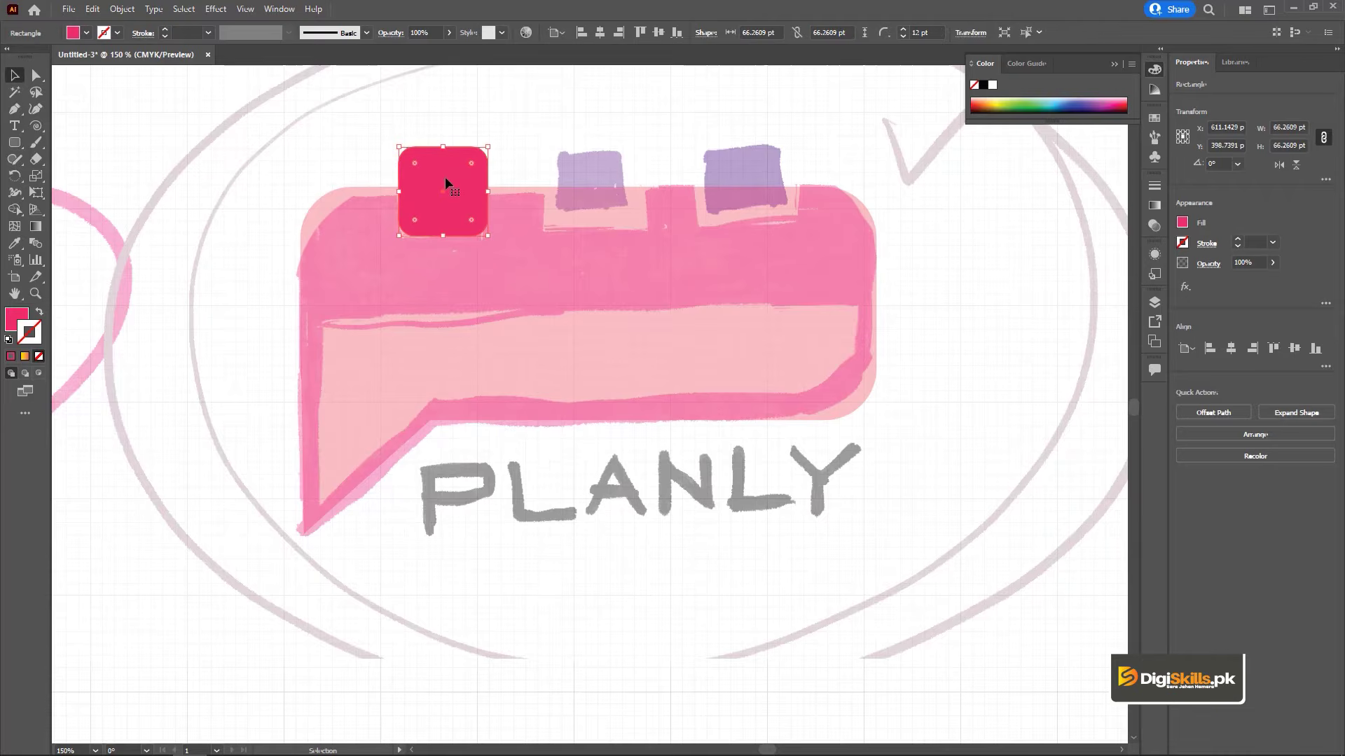
Copy the rounded square onto the sketch's other two purple tabs and distribute the three squares evenly across the row
left_click_drag(445, 181, 770, 187)
left_click(696, 180)
left_click(616, 175)
left_click(604, 181, "shift")
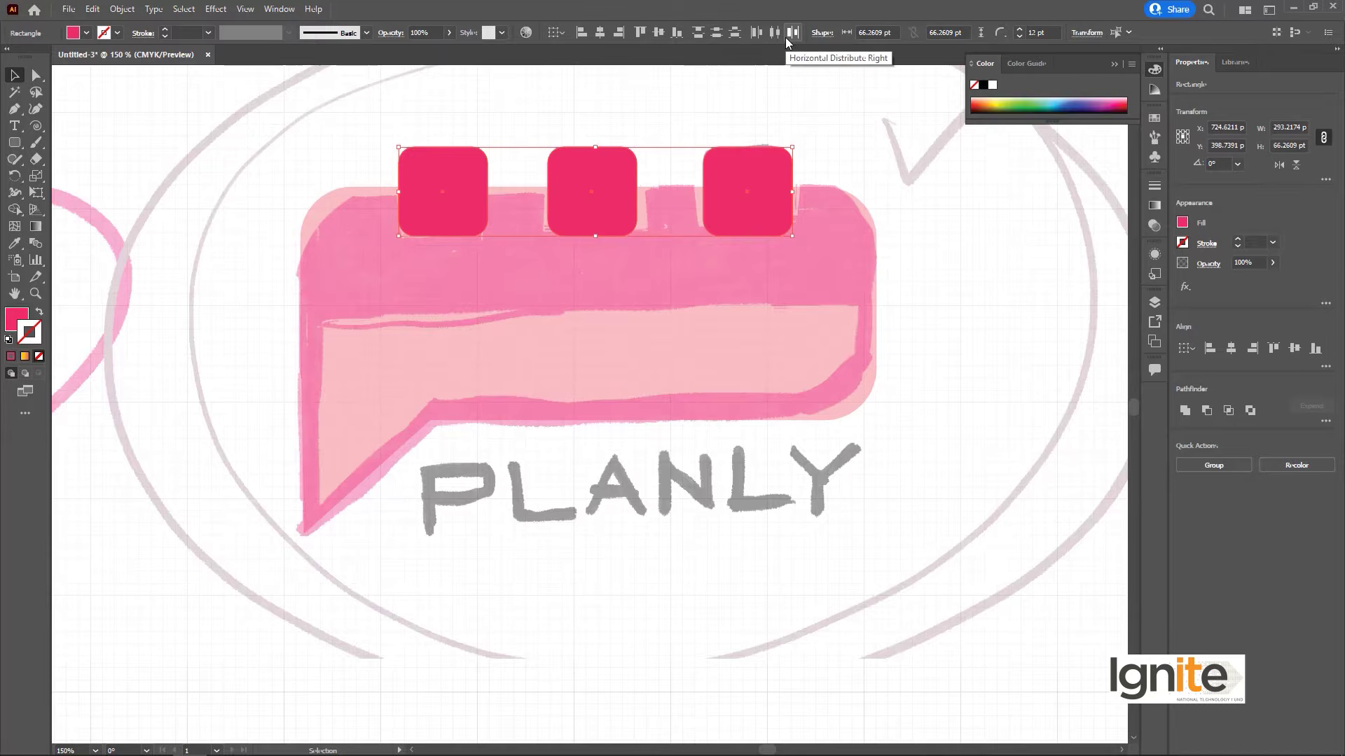
left_click(558, 33)
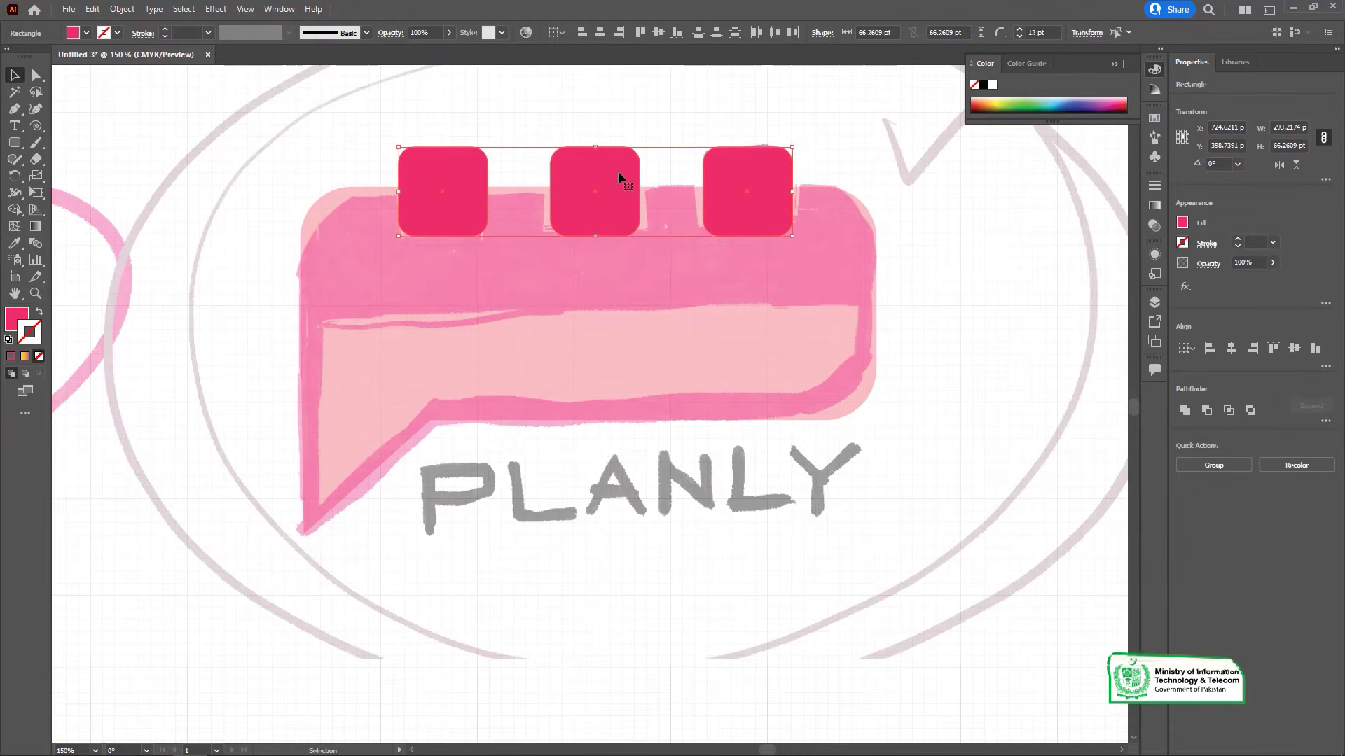
Group the three rounded squares and align the group with the speech bubble on their horizontal centres
key("ctrl+g")
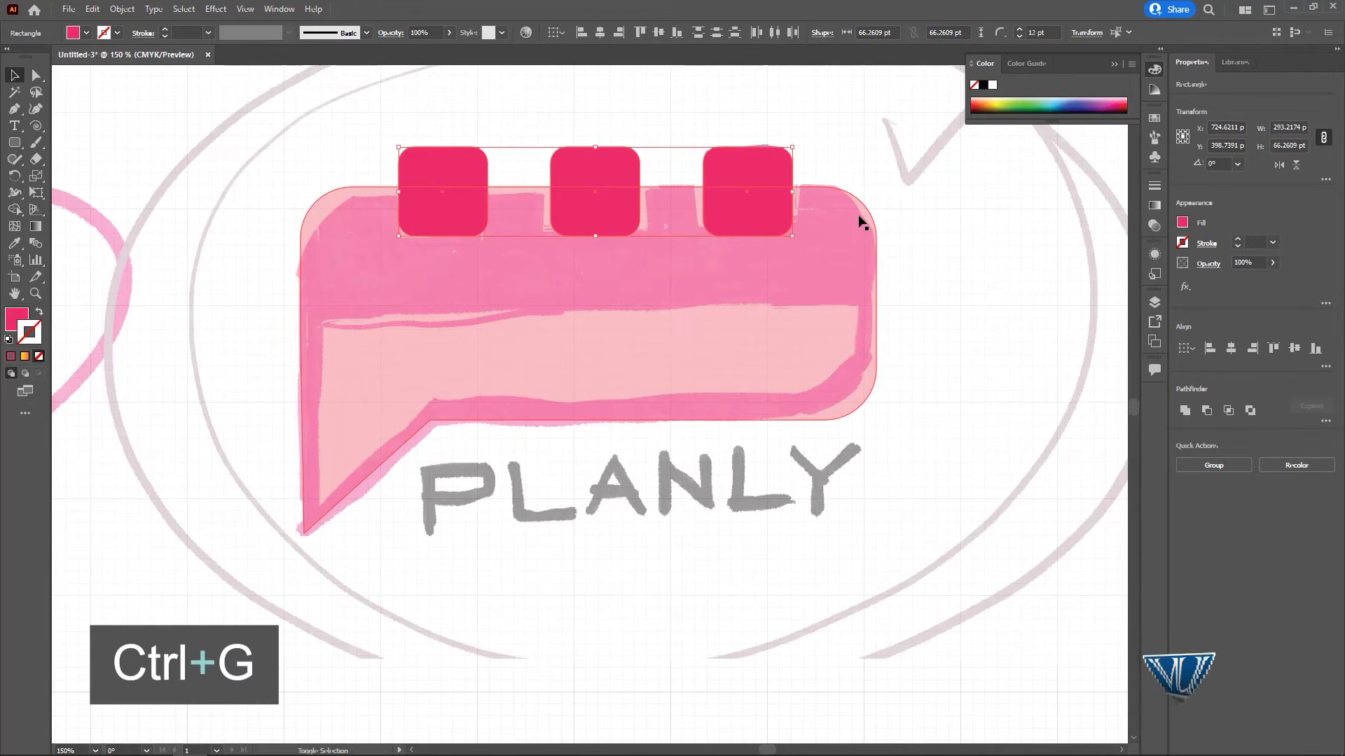
key("ctrl+g")
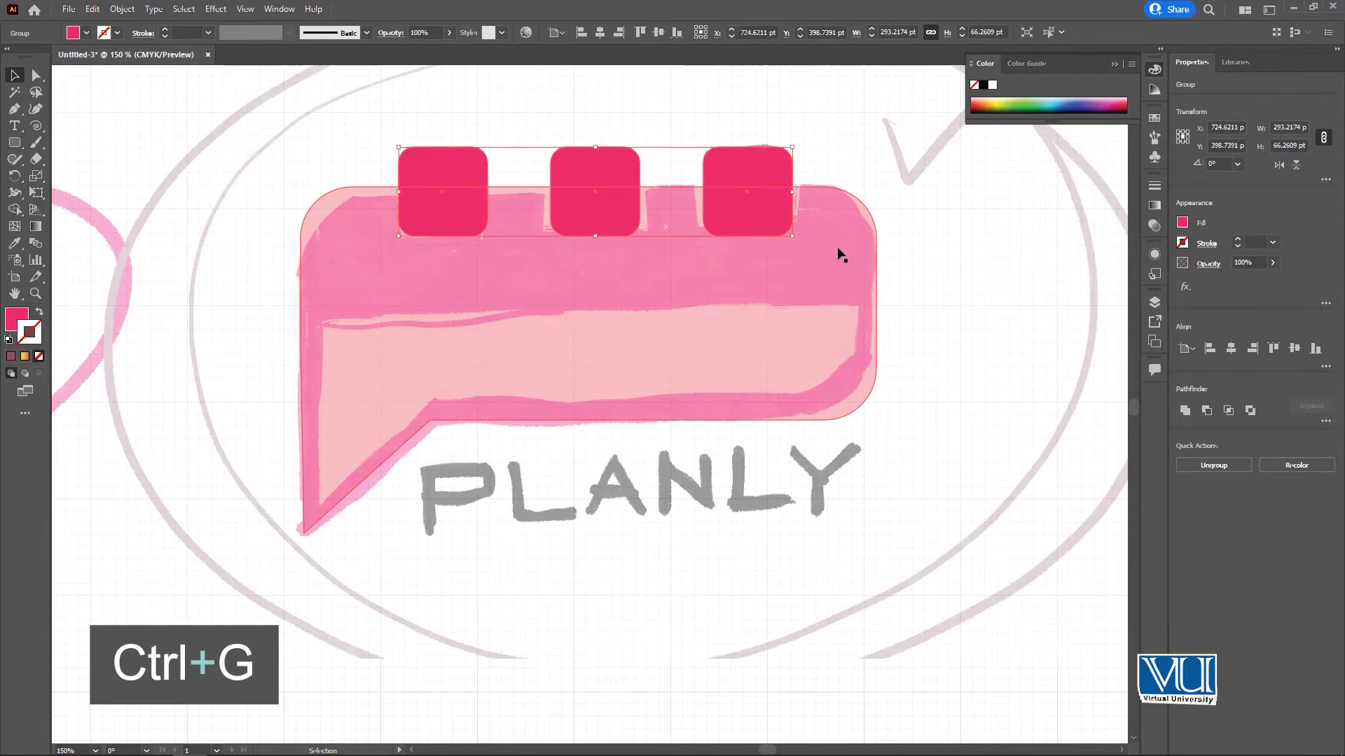
left_click(837, 247, "shift")
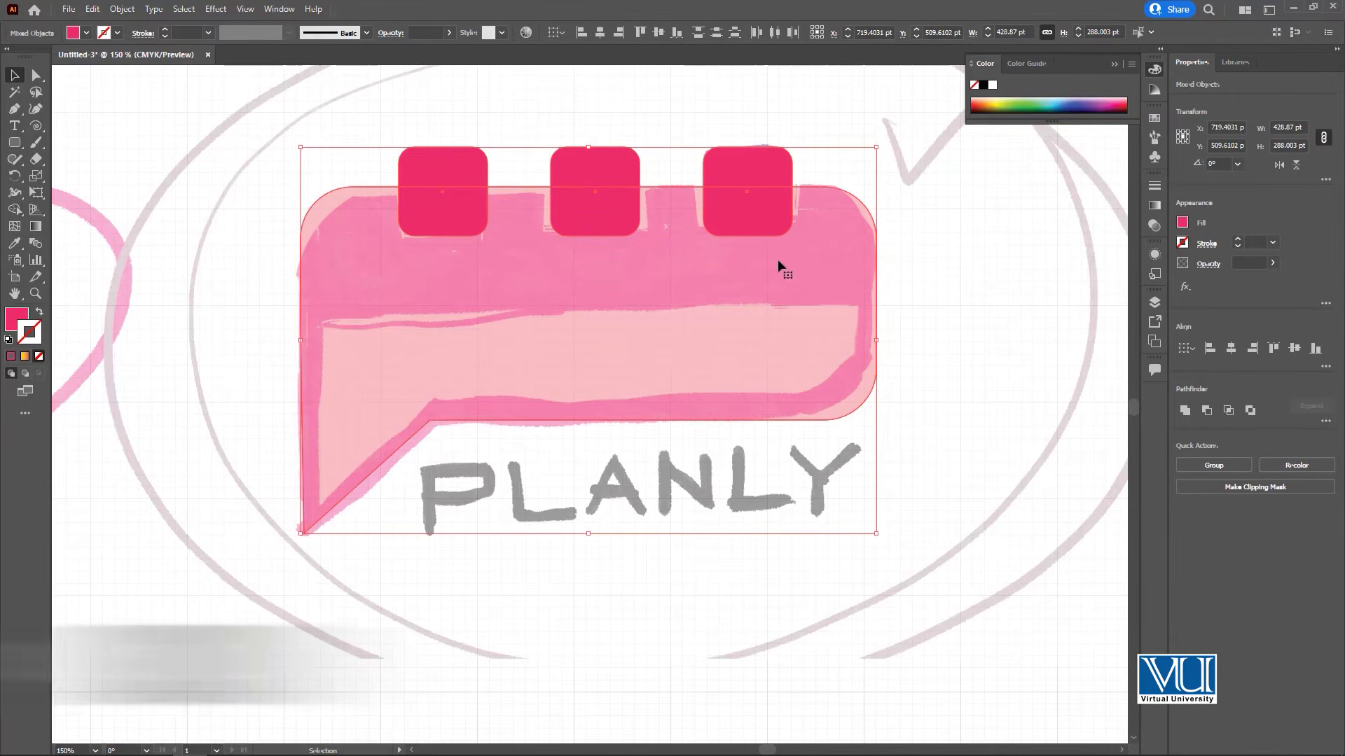
left_click(788, 132)
left_click(767, 170)
left_click(813, 248, "shift")
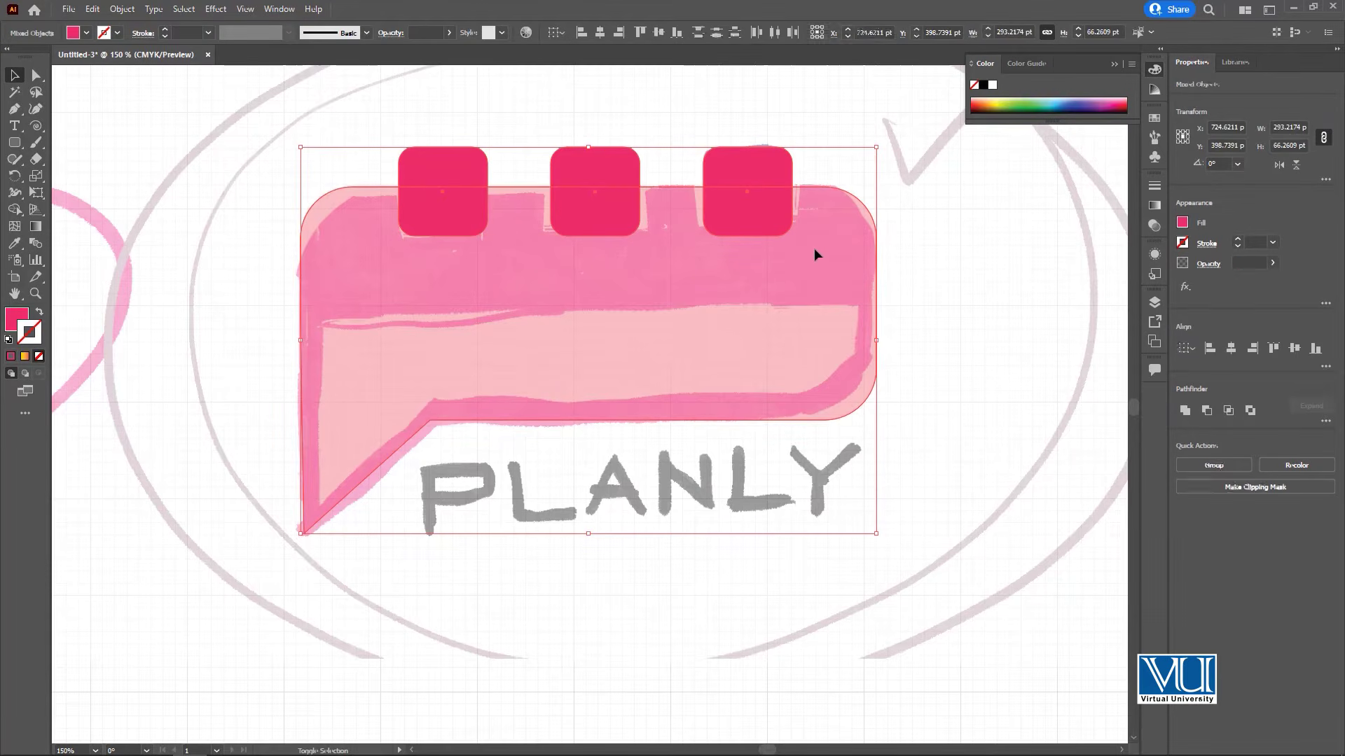
left_click(603, 32)
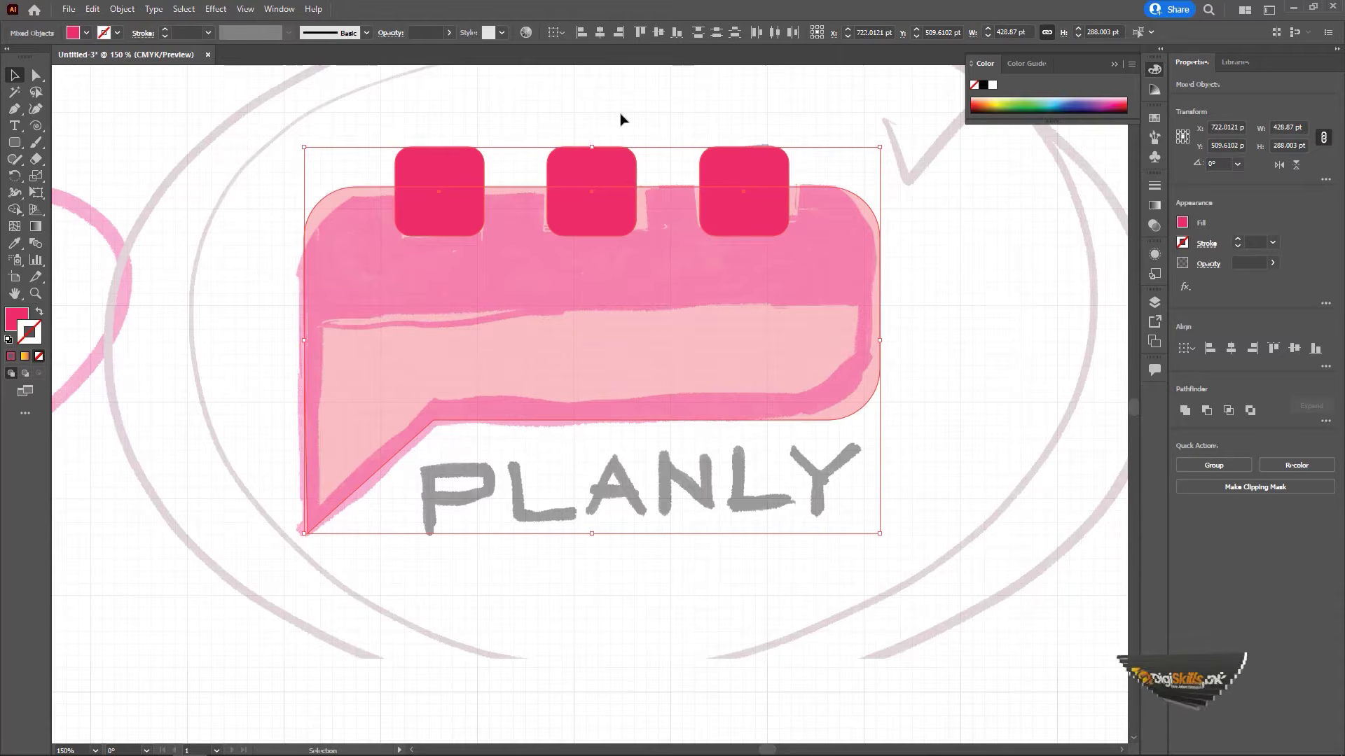
Keep the grouped squares and speech bubble selected and place the Pathfinder controls beside the artwork
left_click(581, 175)
left_click(696, 321, "shift")
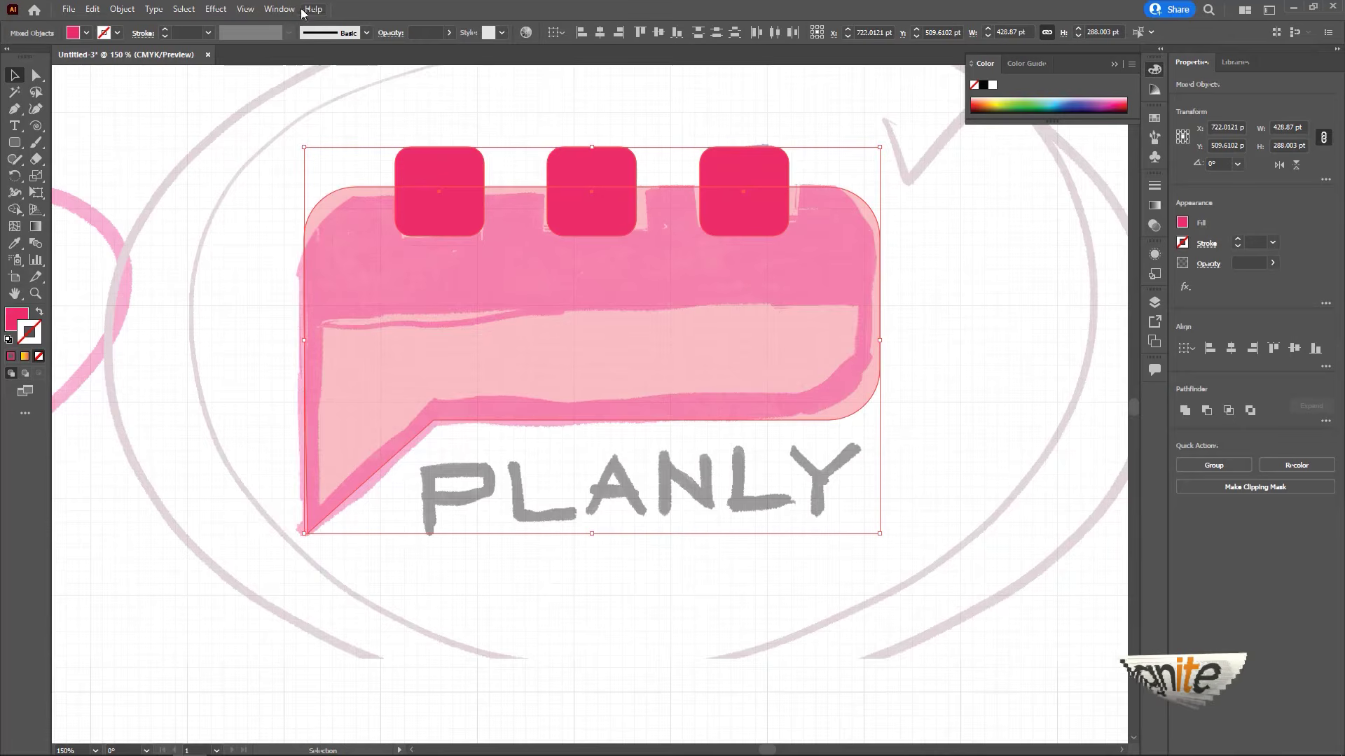
left_click(279, 9)
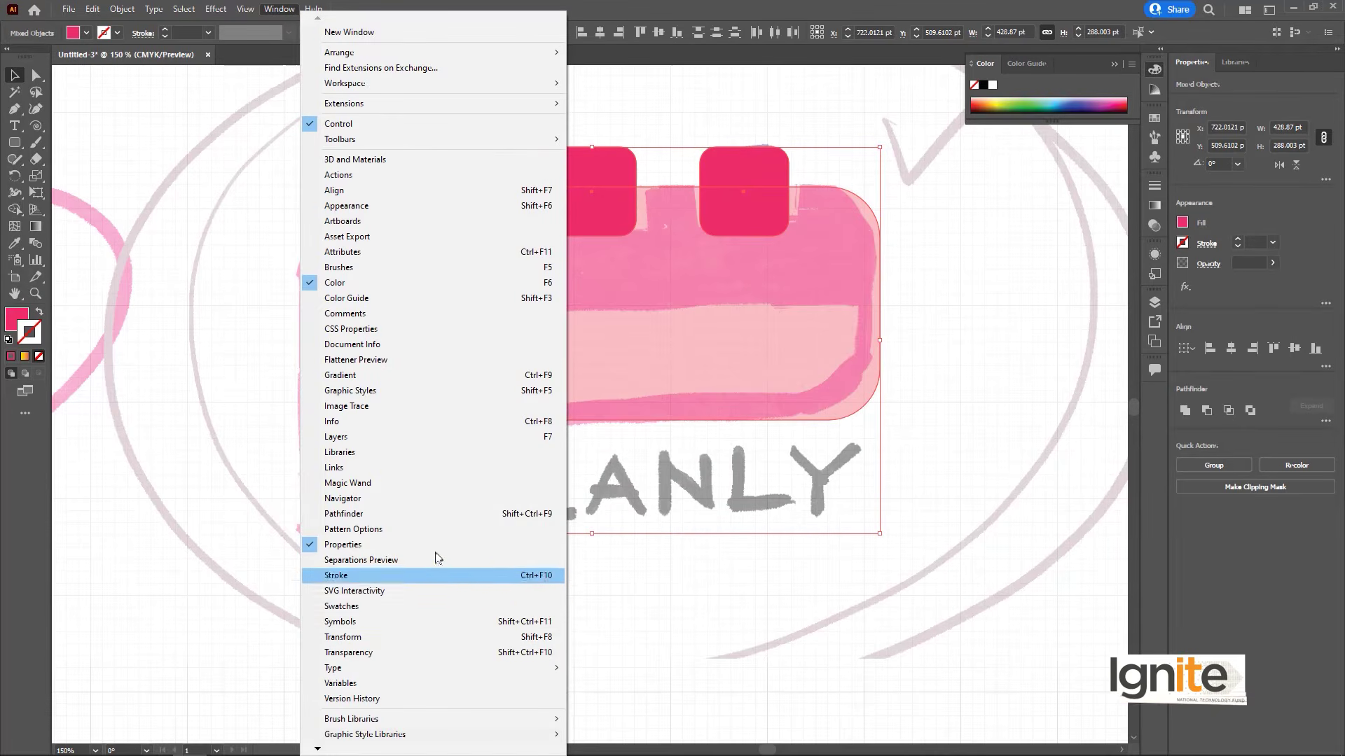
left_click(435, 513)
left_click_drag(572, 77, 991, 163)
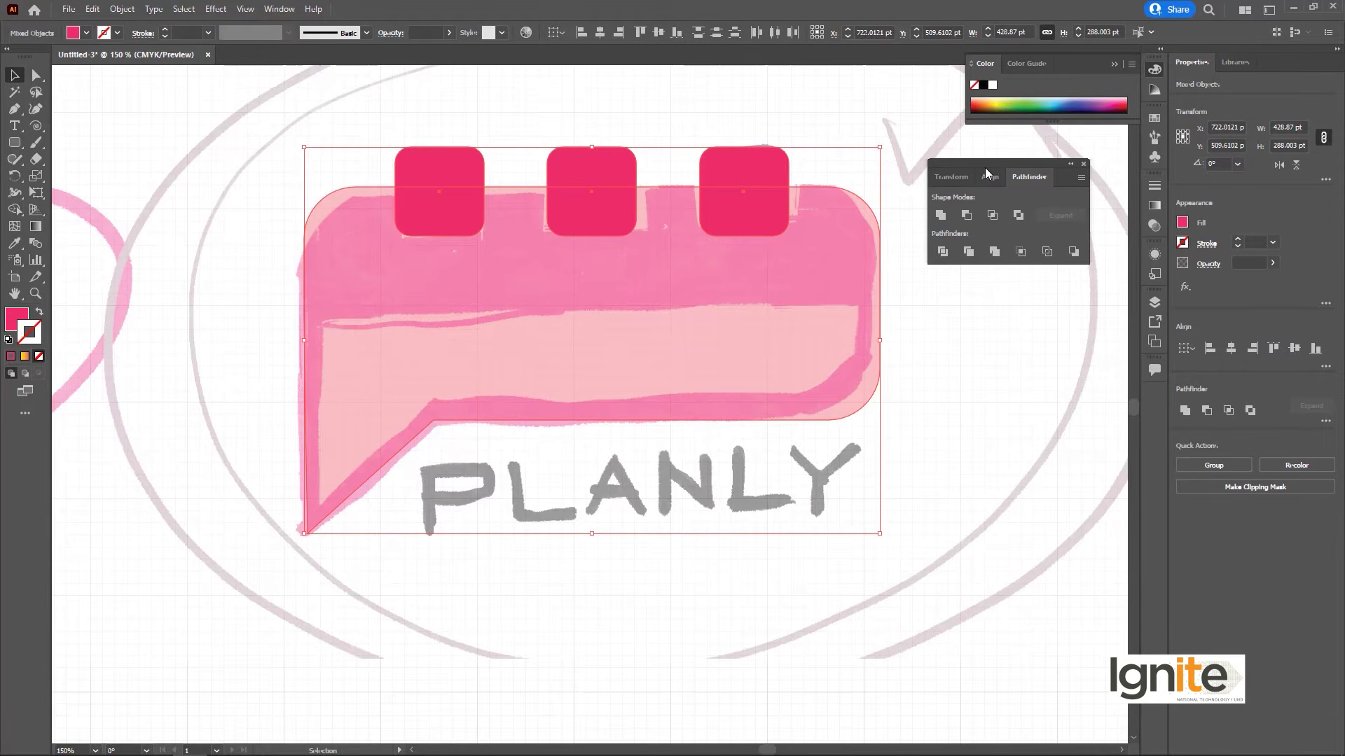
Try to divide the speech bubble with the squares using Pathfinder Divide and ungroup the resulting pieces
left_click(943, 252)
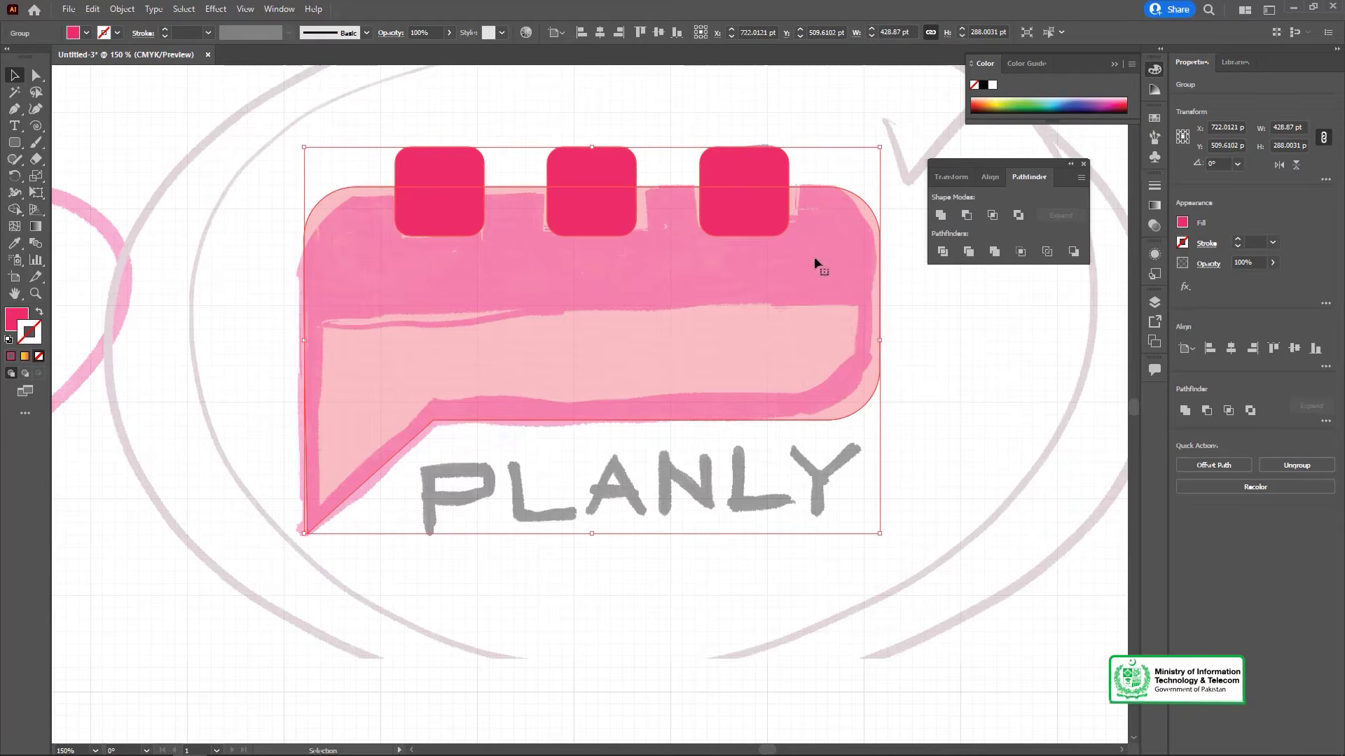
right_click(768, 221)
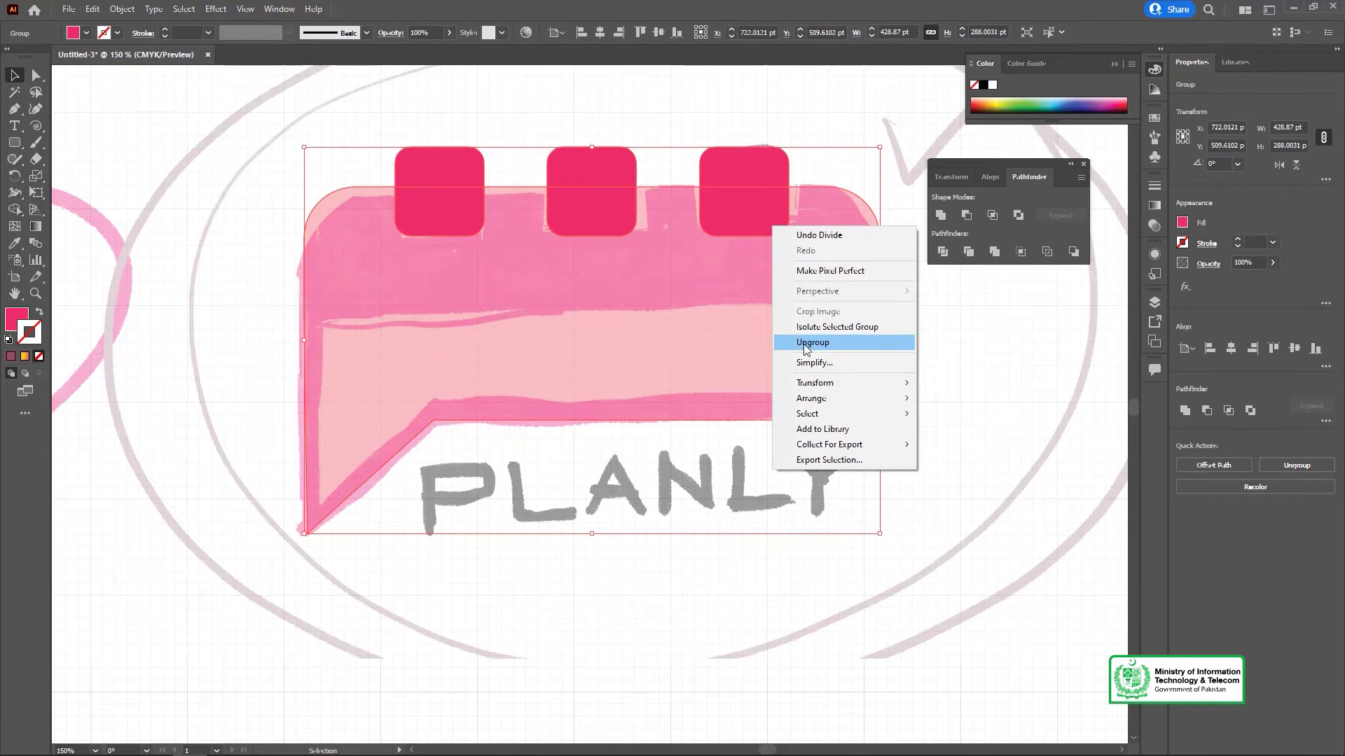
left_click(788, 340)
left_click(751, 174)
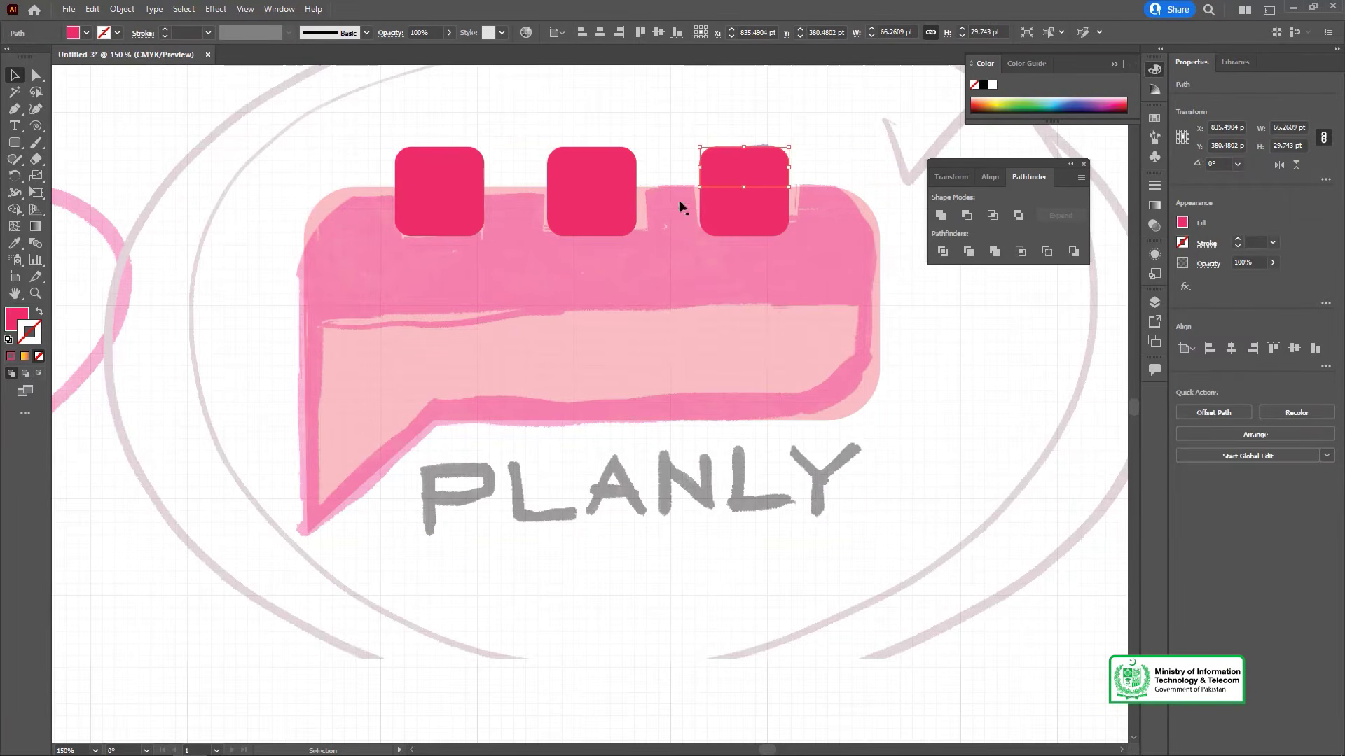
left_click(747, 212, "shift")
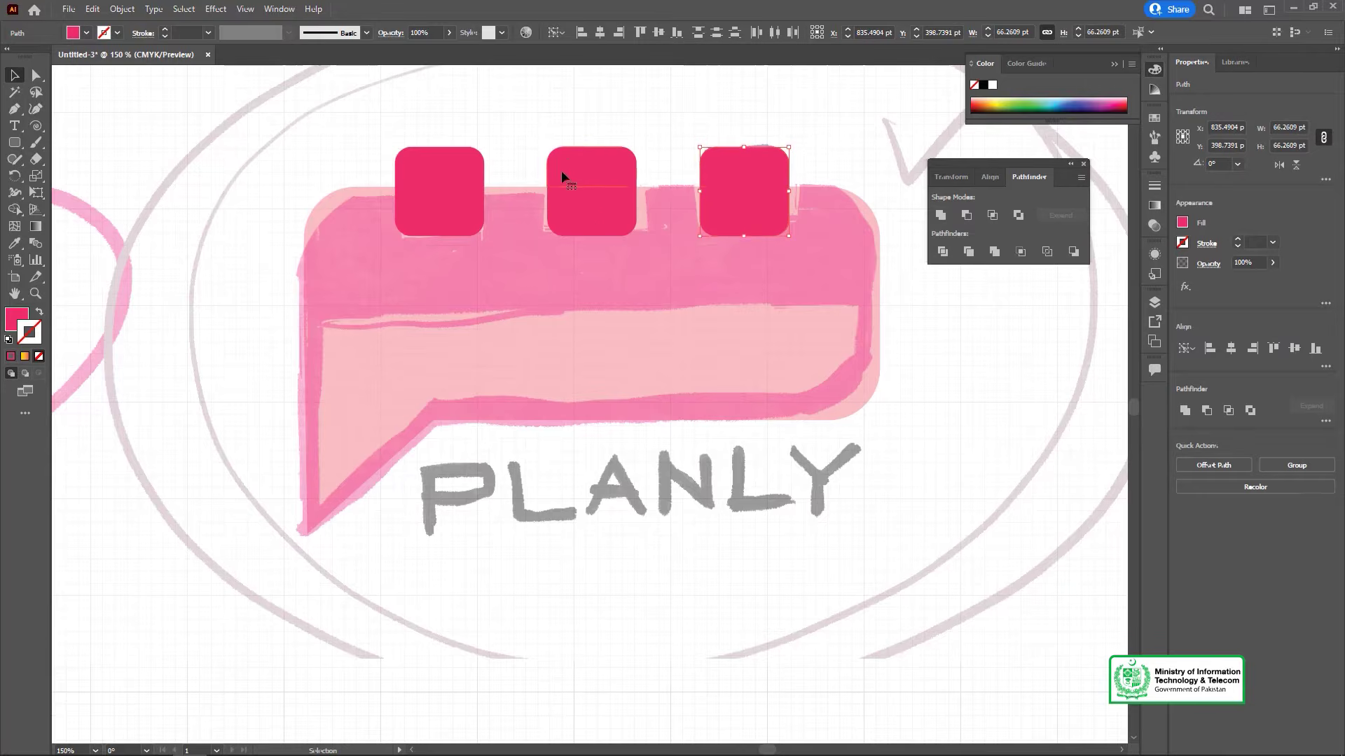
Undo the Divide, the ungrouping and the horizontal centring of the squares with the speech bubble
left_click(591, 210)
left_click(451, 184, "shift")
left_click(731, 186, "shift")
key("ctrl+a")
key("ctrl+g")
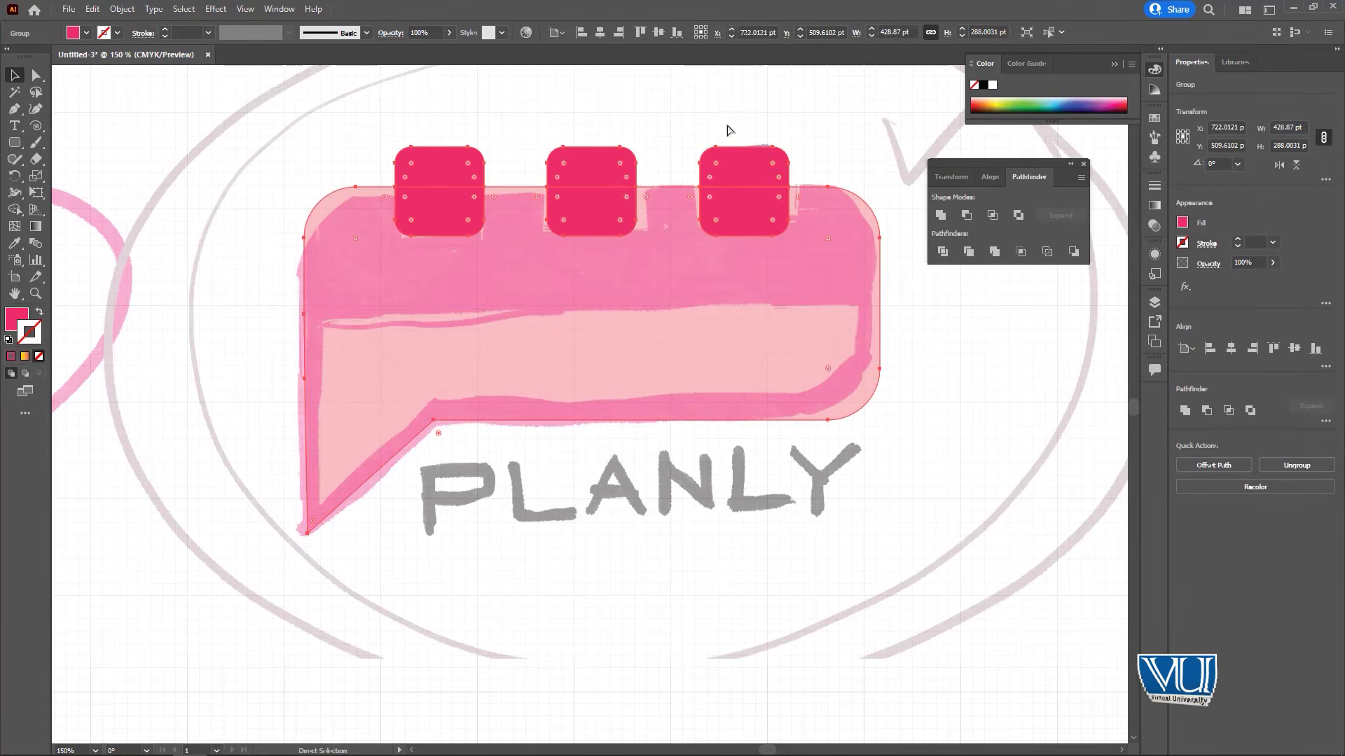
key("v")
key("ctrl+shift+g")
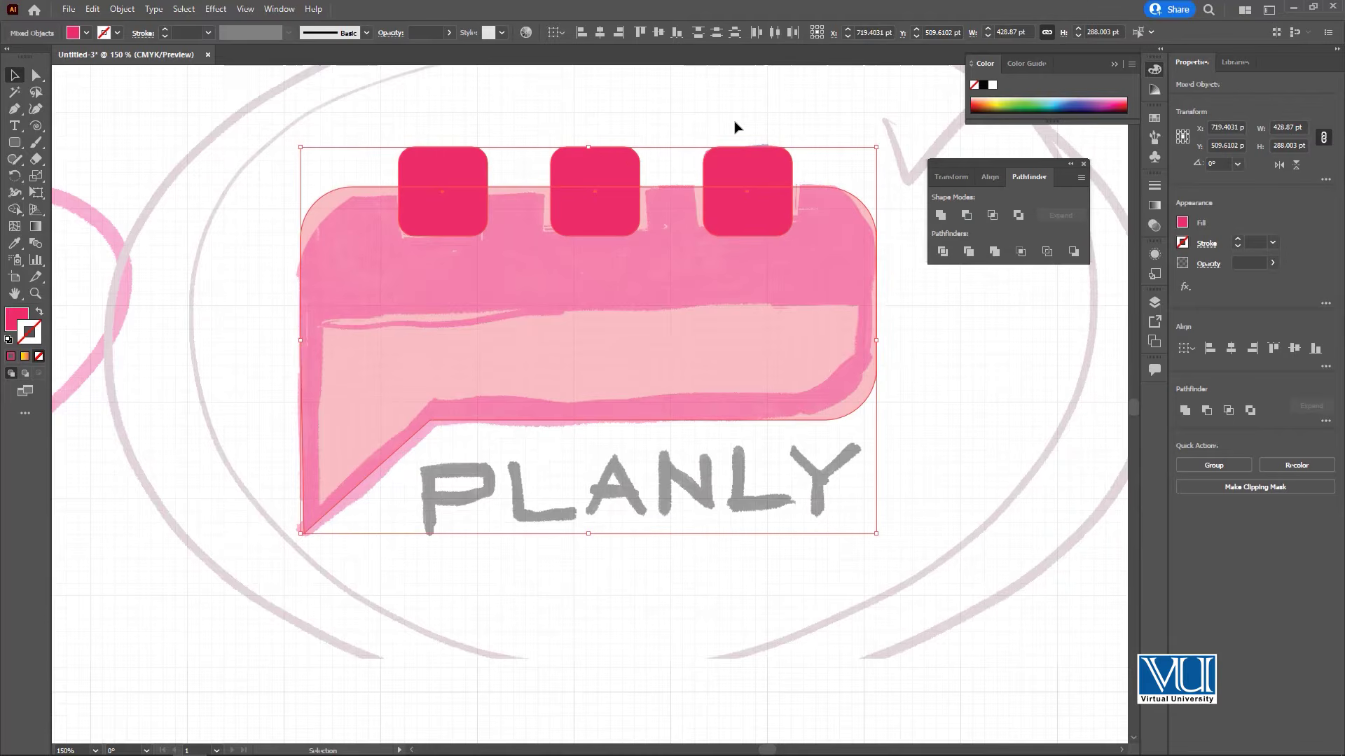
Align the grouped squares and the speech bubble on their horizontal centres, keeping both objects selected
left_click(735, 127)
left_click(738, 168)
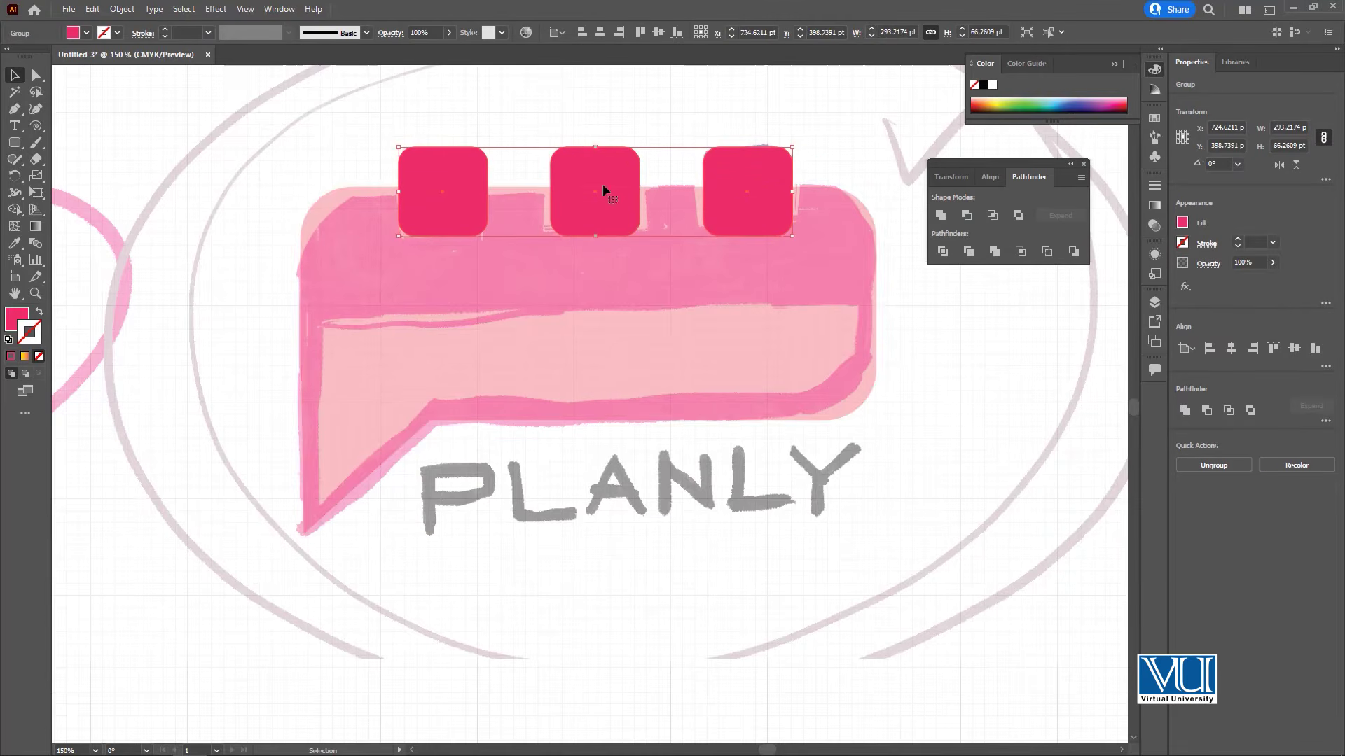
left_click(690, 269, "shift")
left_click(603, 114)
left_click(409, 156)
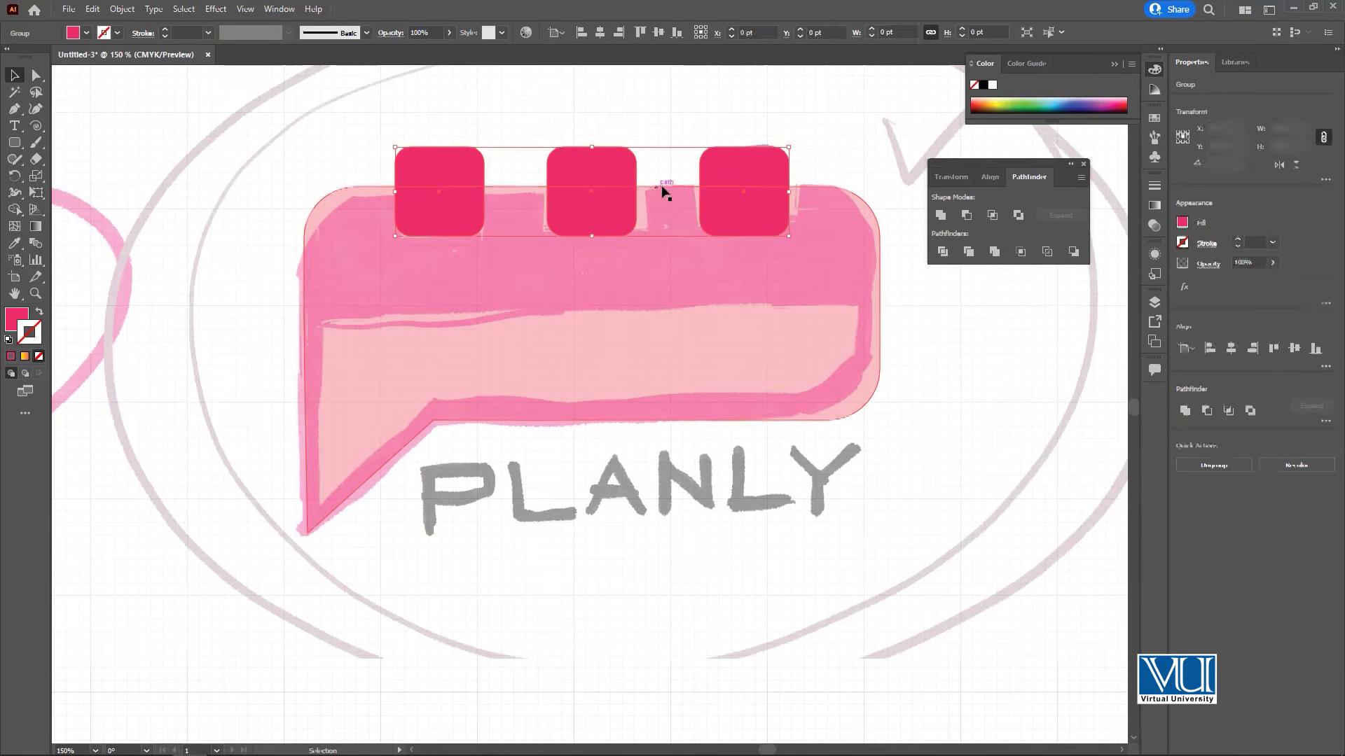
left_click(739, 275, "shift")
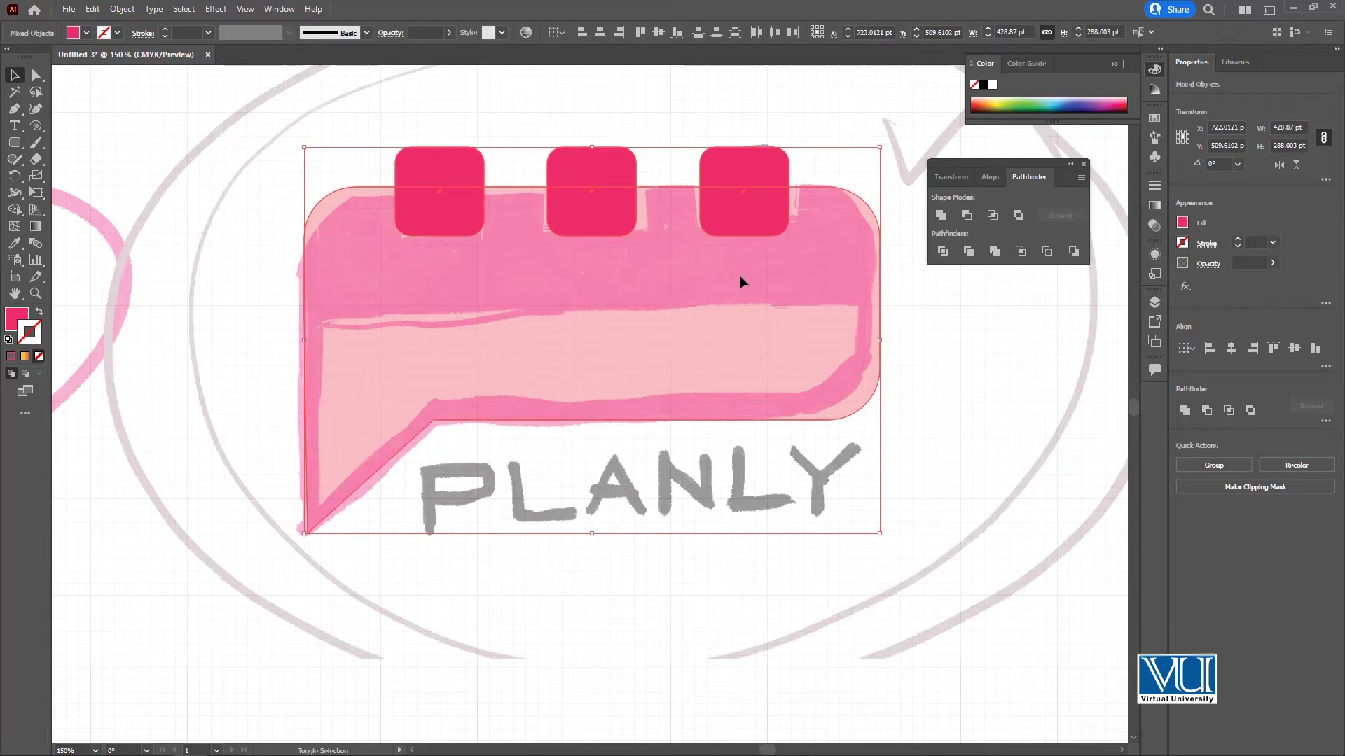
Trim the three square notches out of the speech bubble with Pathfinder Trim and ungroup the result
left_click(968, 254)
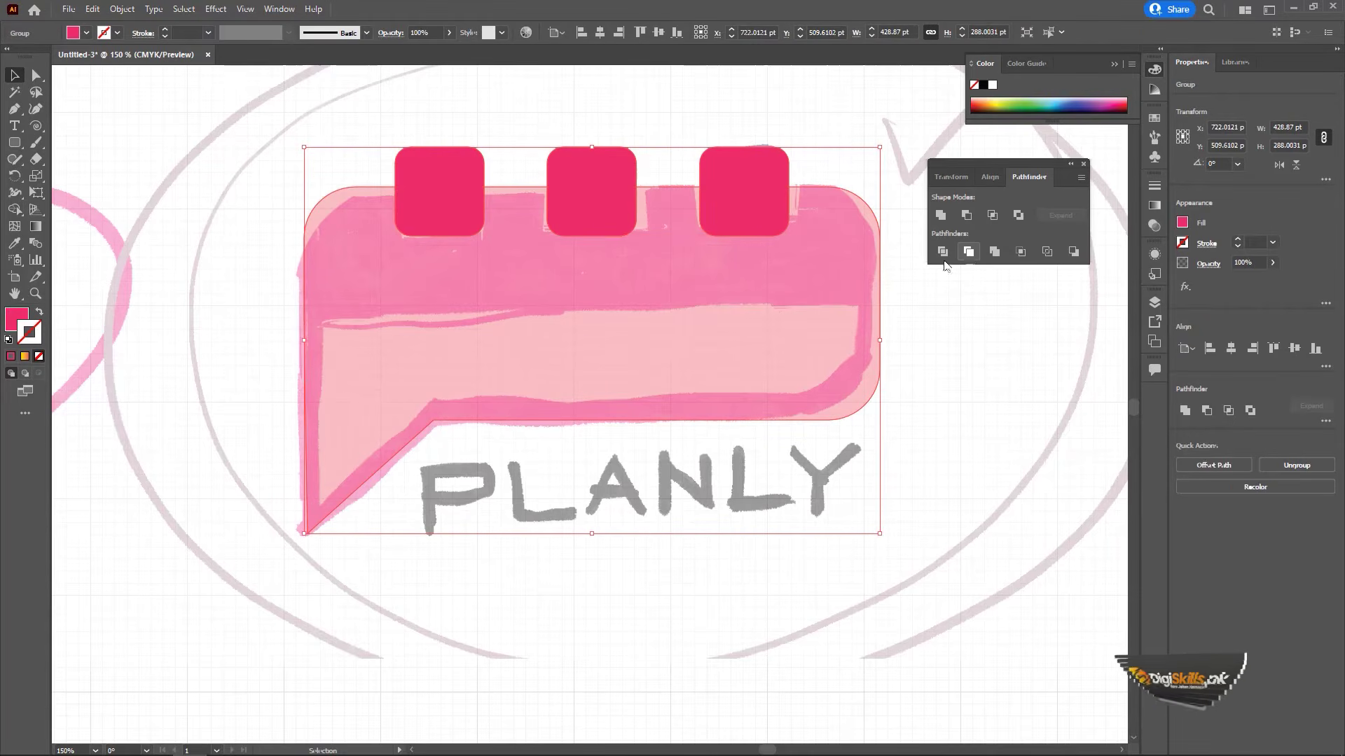
right_click(757, 187)
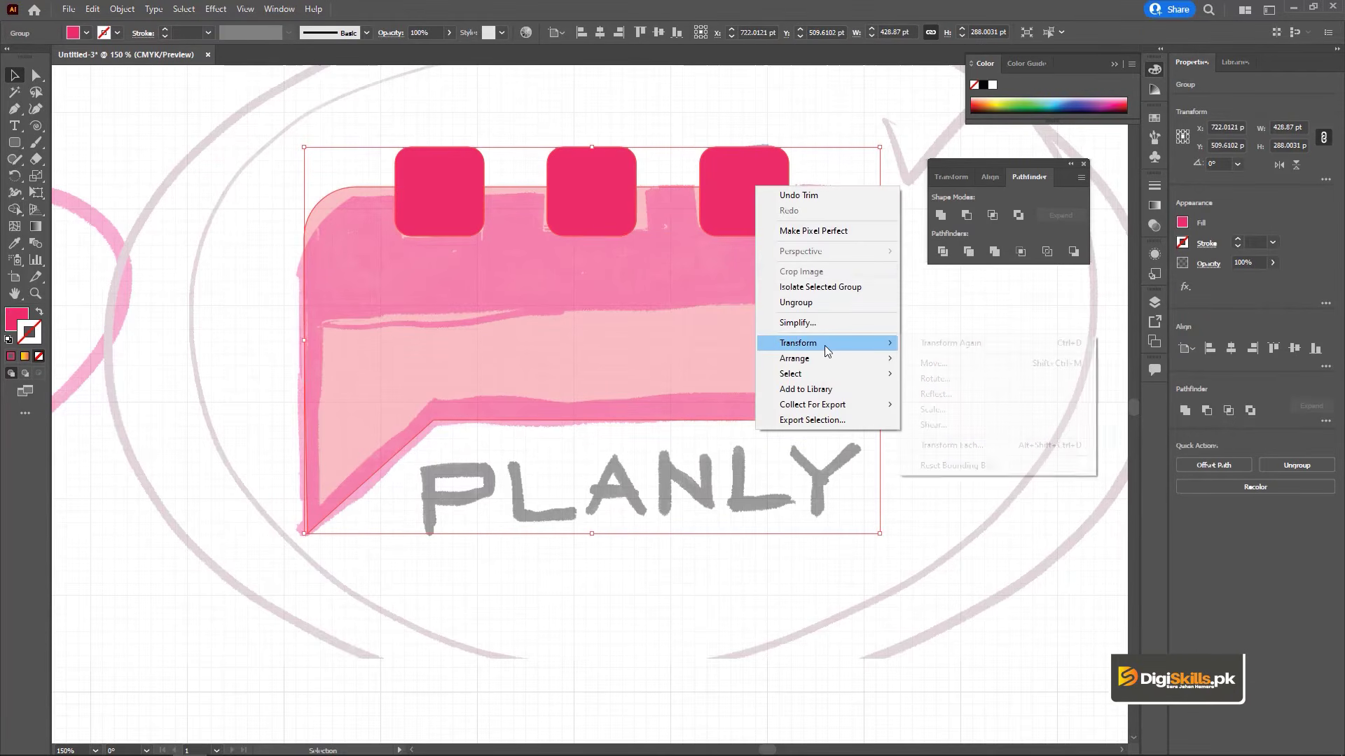
left_click(829, 302)
Move the three squares straight up off the speech bubble to check the notches, and undo the move
left_click(721, 189)
left_click(575, 182, "shift")
left_click_drag(553, 187, 595, 112)
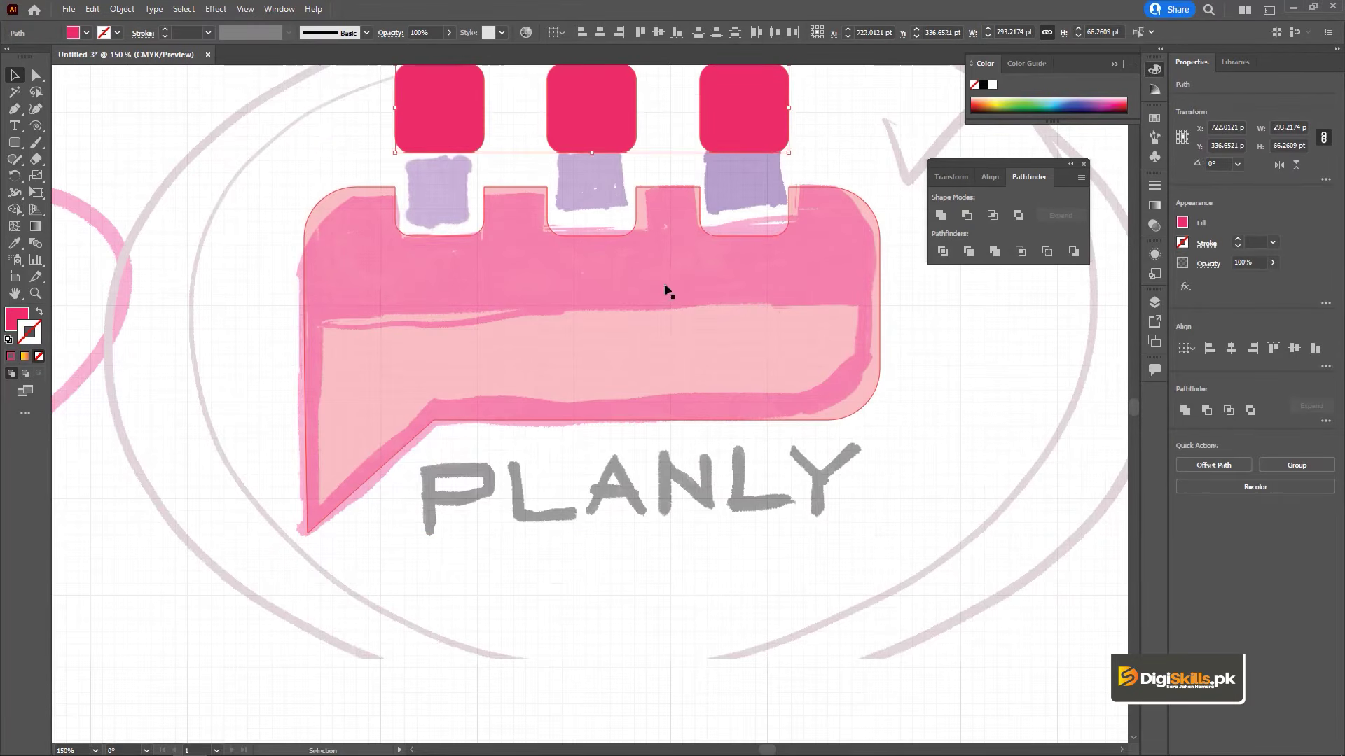
scroll(667, 291, "up", 4)
key("ctrl+z")
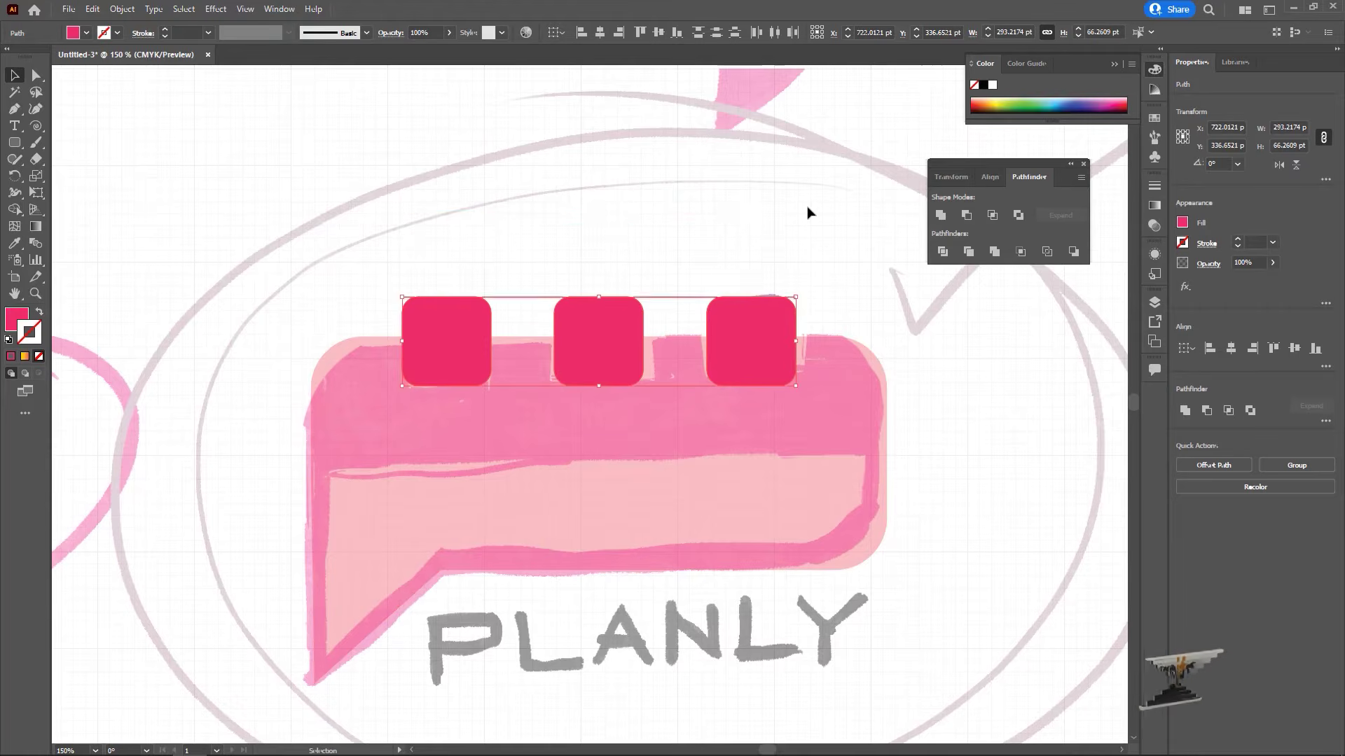
Scale the first rounded square about its centre to about 51.5 pt and delete the other two large squares
left_click(444, 337)
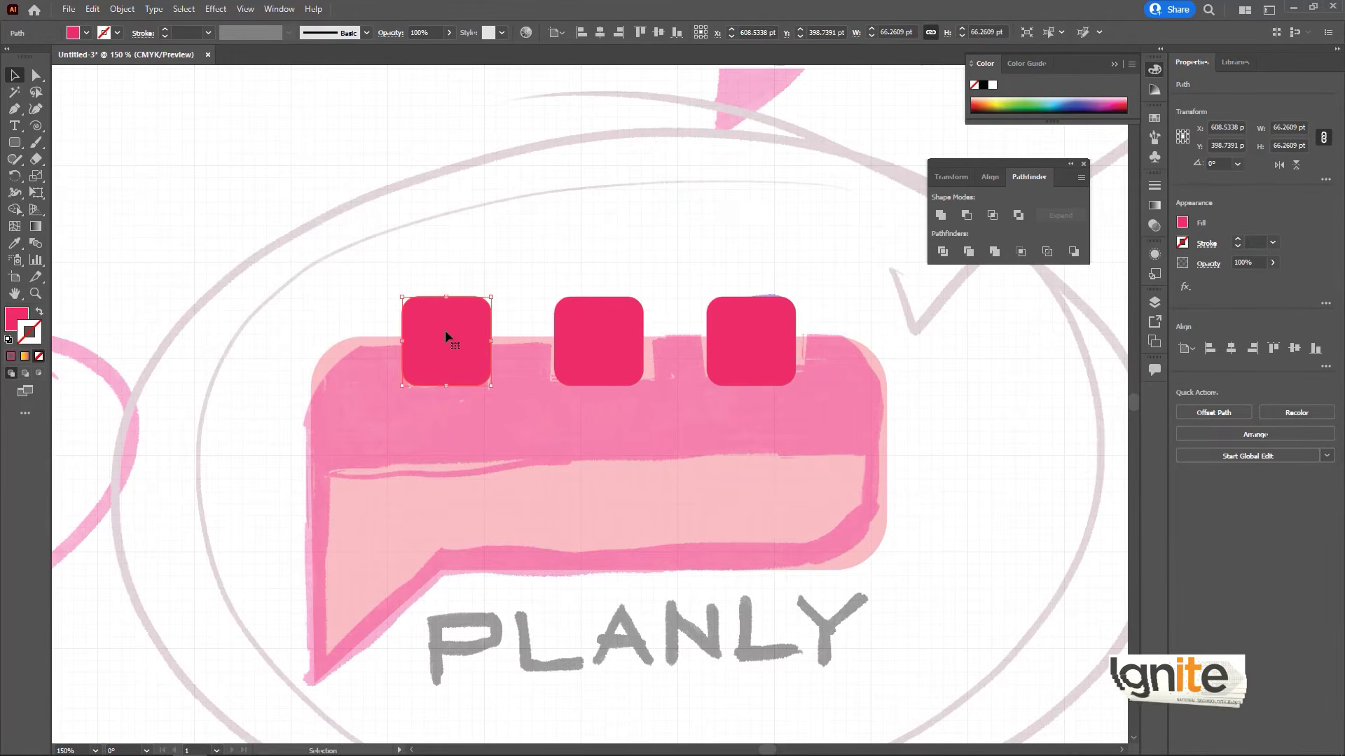
left_click_drag(490, 297, 482, 300)
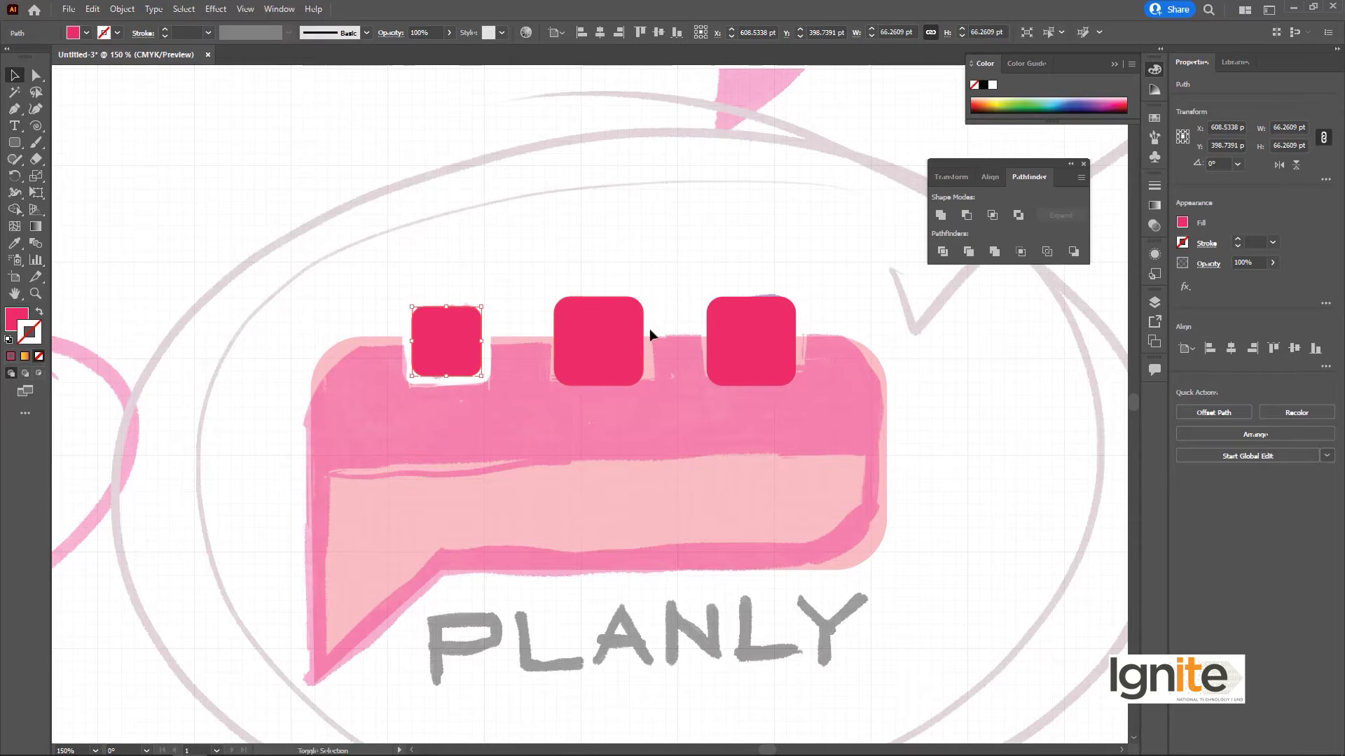
key("Delete")
left_click(724, 330)
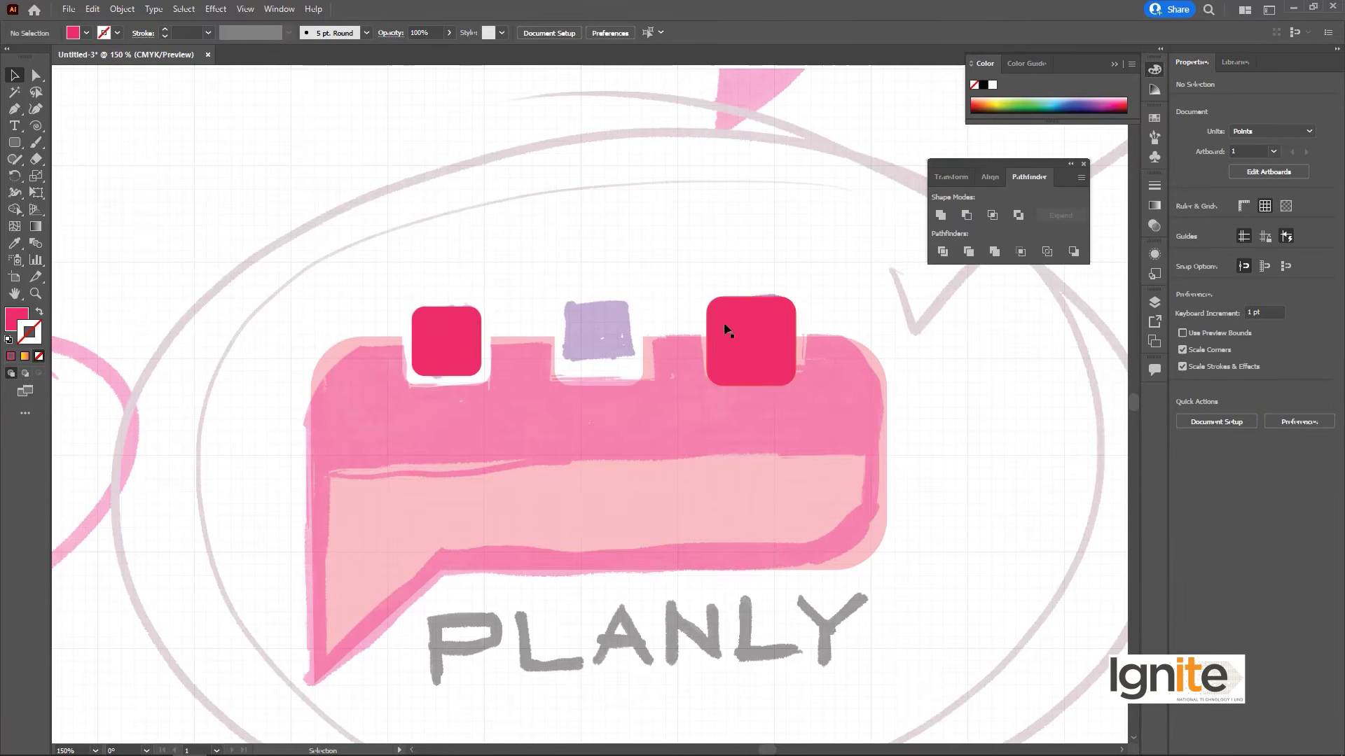
key("Delete")
Copy the small rounded square into the other two notches and distribute the three squares evenly across the selection
left_click_drag(456, 337, 756, 346)
left_click(616, 332, "shift")
left_click(461, 334, "shift")
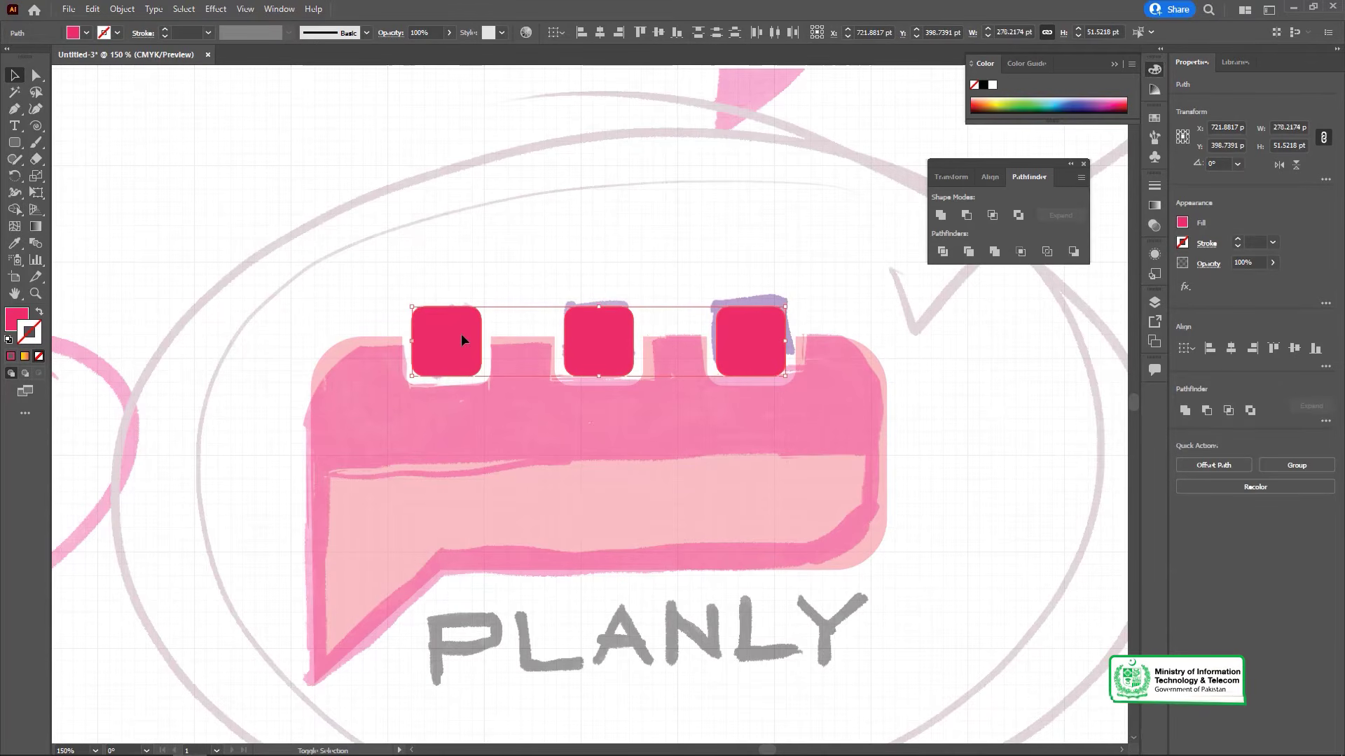
left_click(562, 34)
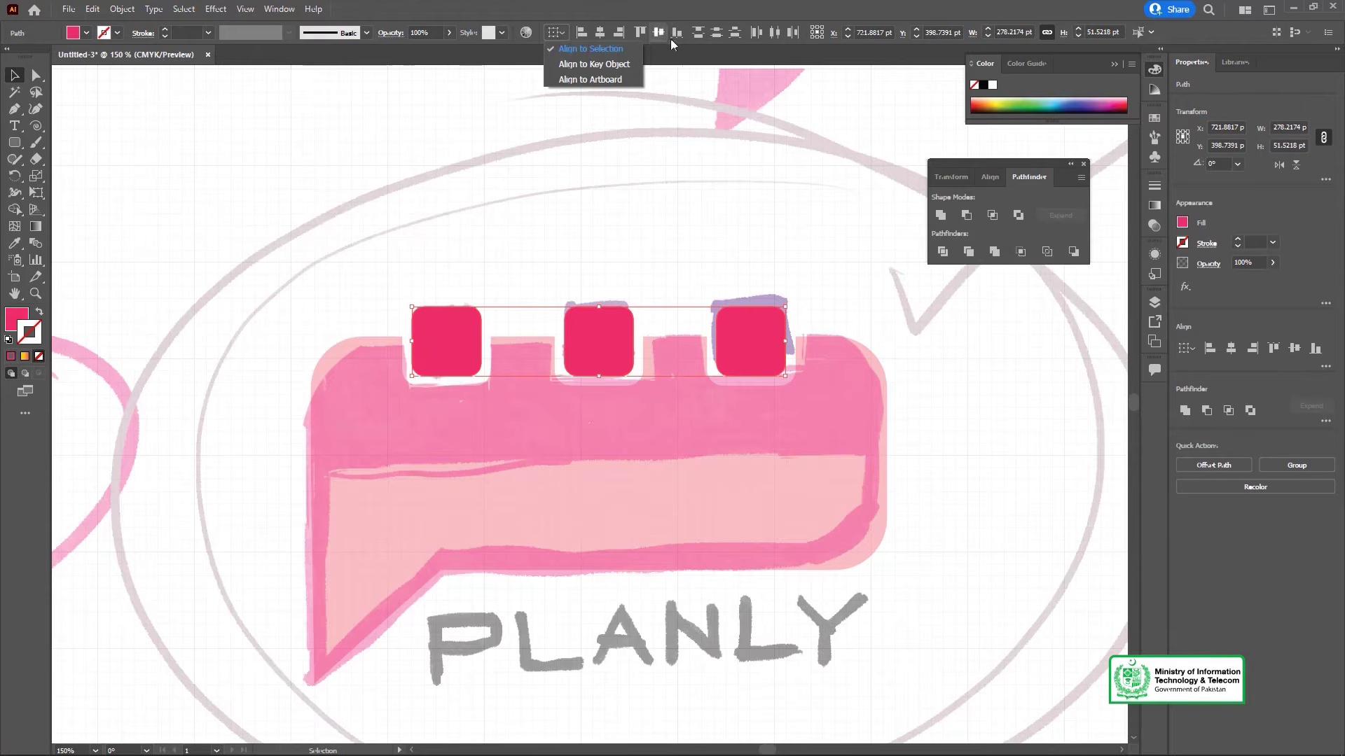
left_click(774, 36)
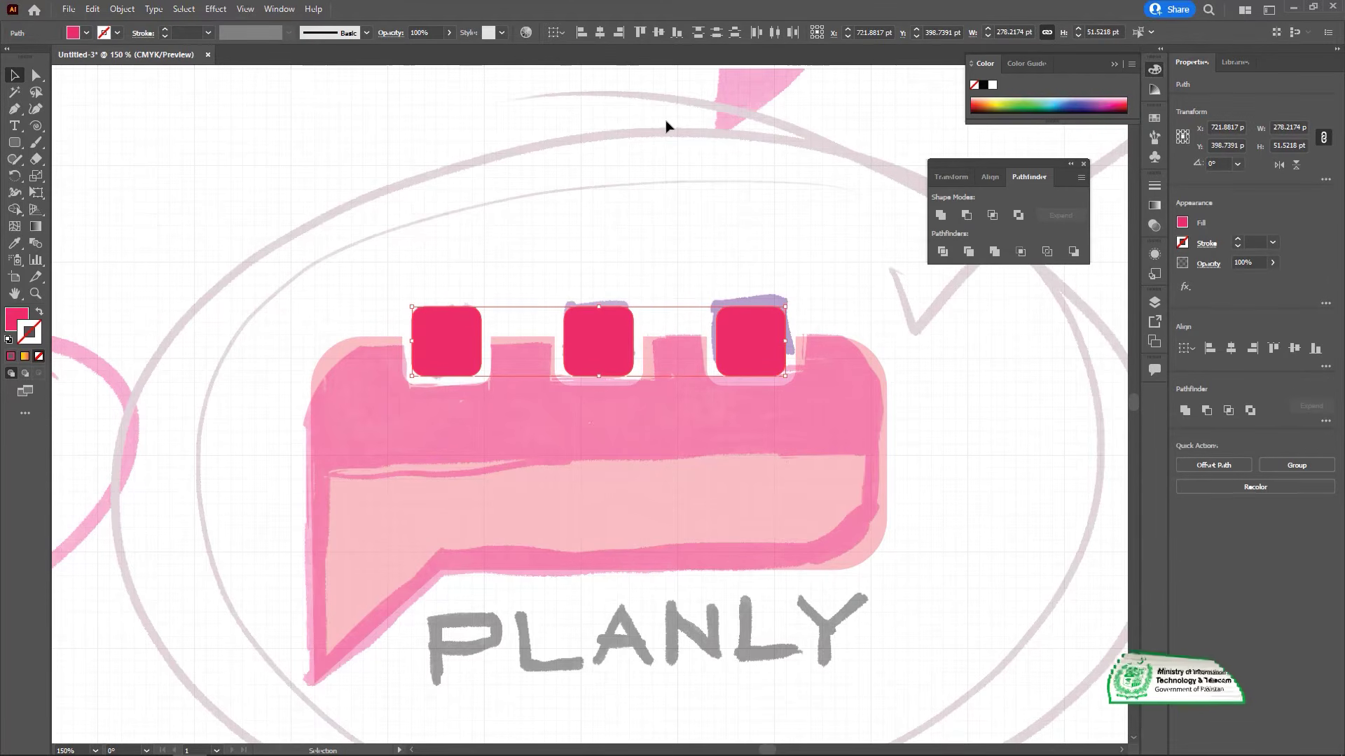
Centre the row of small squares and the notched speech bubble horizontally on each other
left_click(799, 423, "shift")
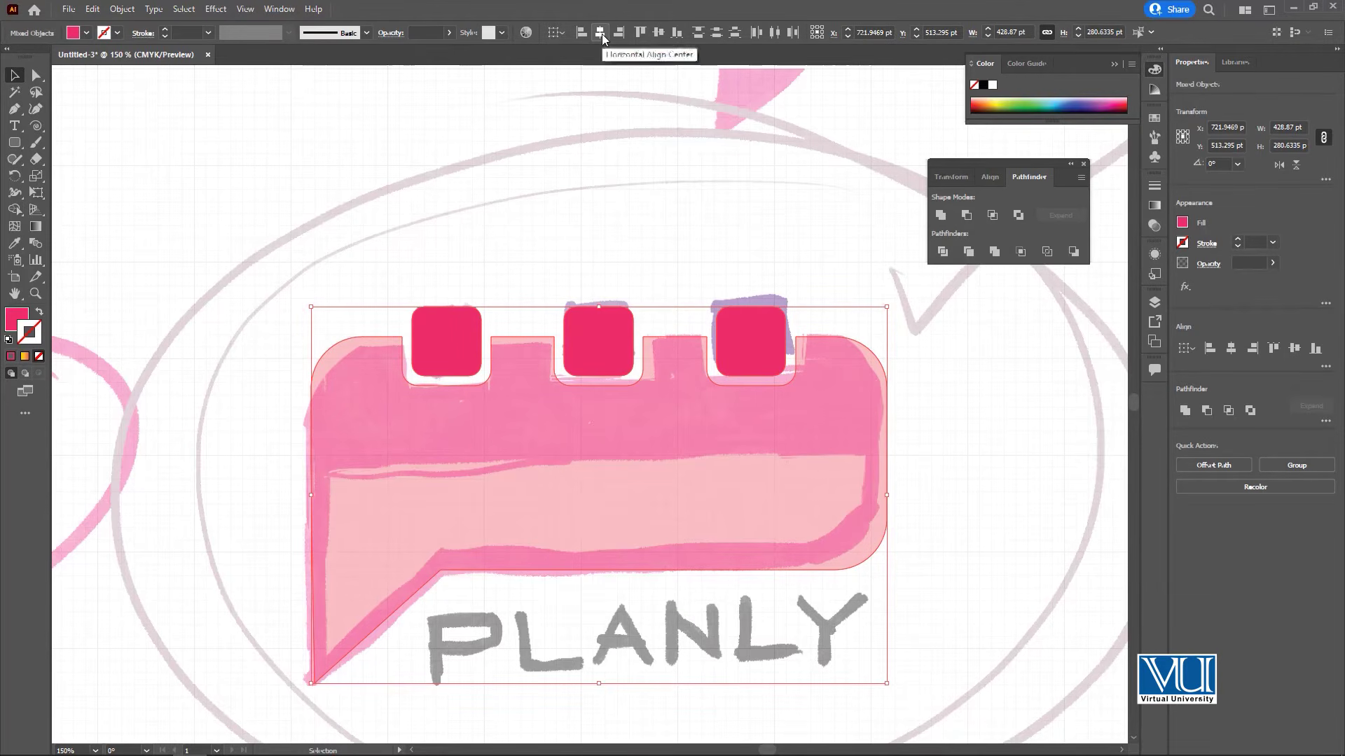
left_click(663, 257)
scroll(696, 434, "down", 3)
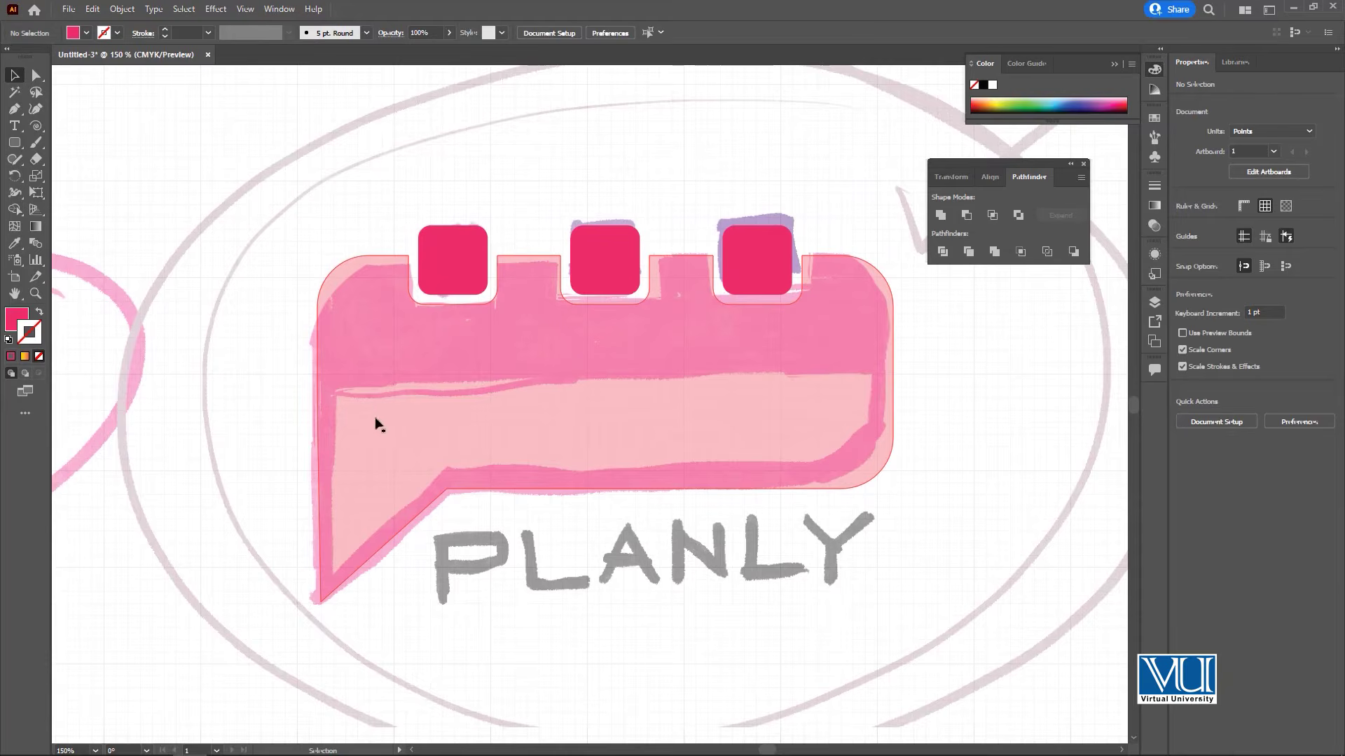
Draw a rectangle about 508 pt wide covering the speech bubble's lower part from the sketch's header line down past the tail
left_click(896, 390)
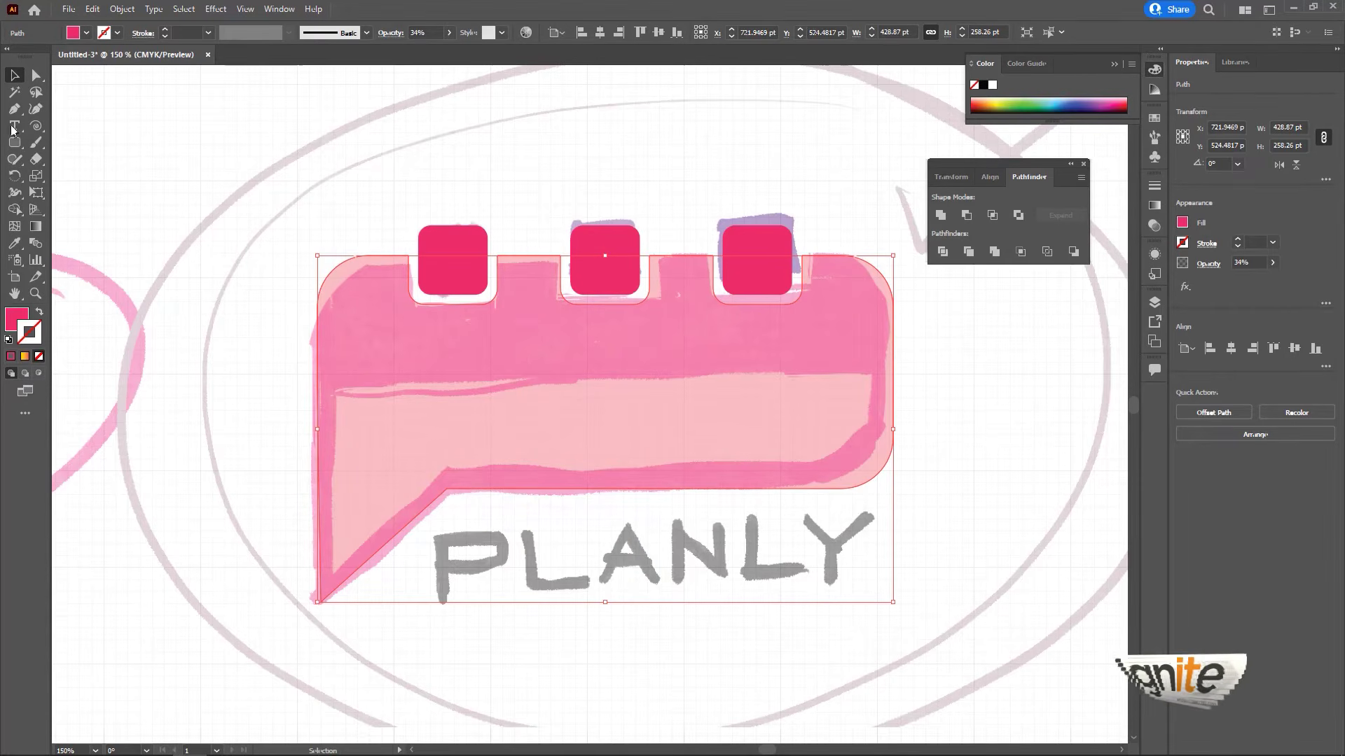
left_click_drag(14, 142, 84, 143)
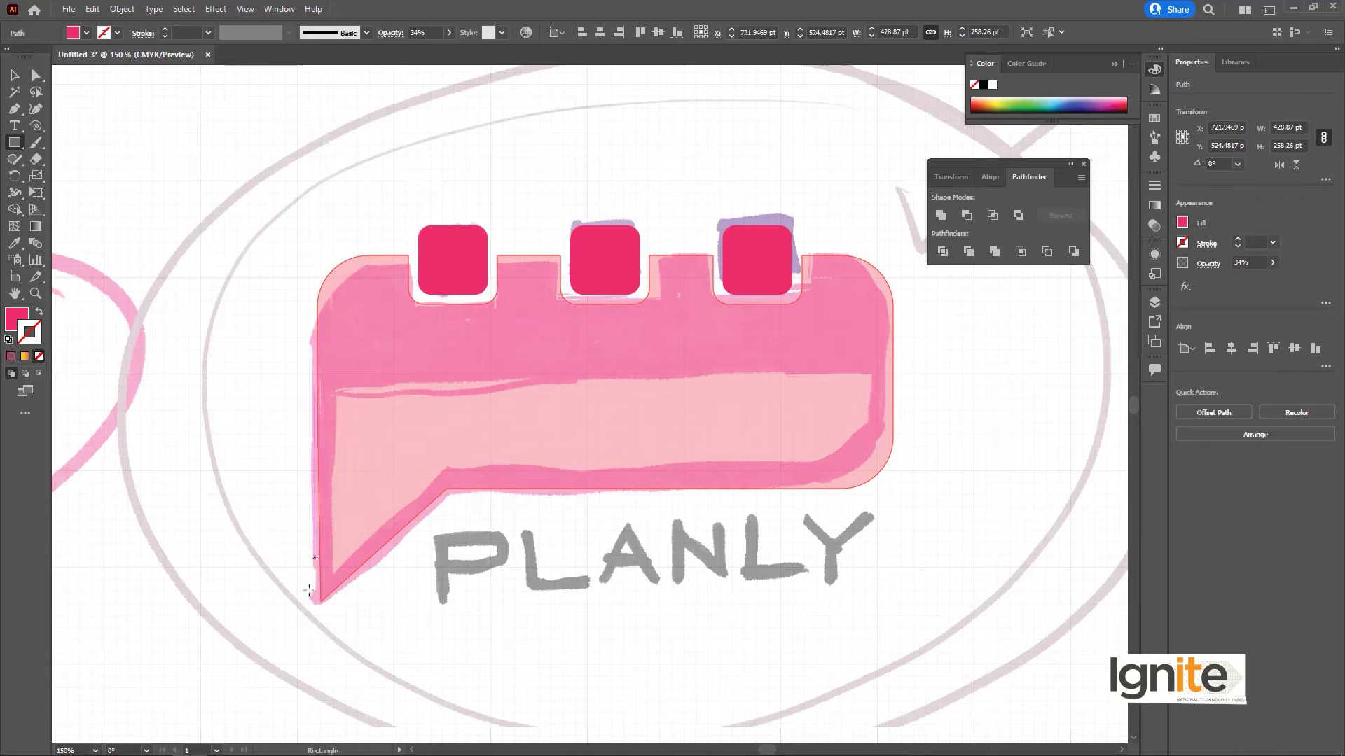
left_click_drag(275, 638, 958, 371)
Split the speech bubble along the rectangle's upper edge with Shape Builder and remove the rectangle's excess outside the bubble
left_click(14, 75)
left_click(465, 334, "shift")
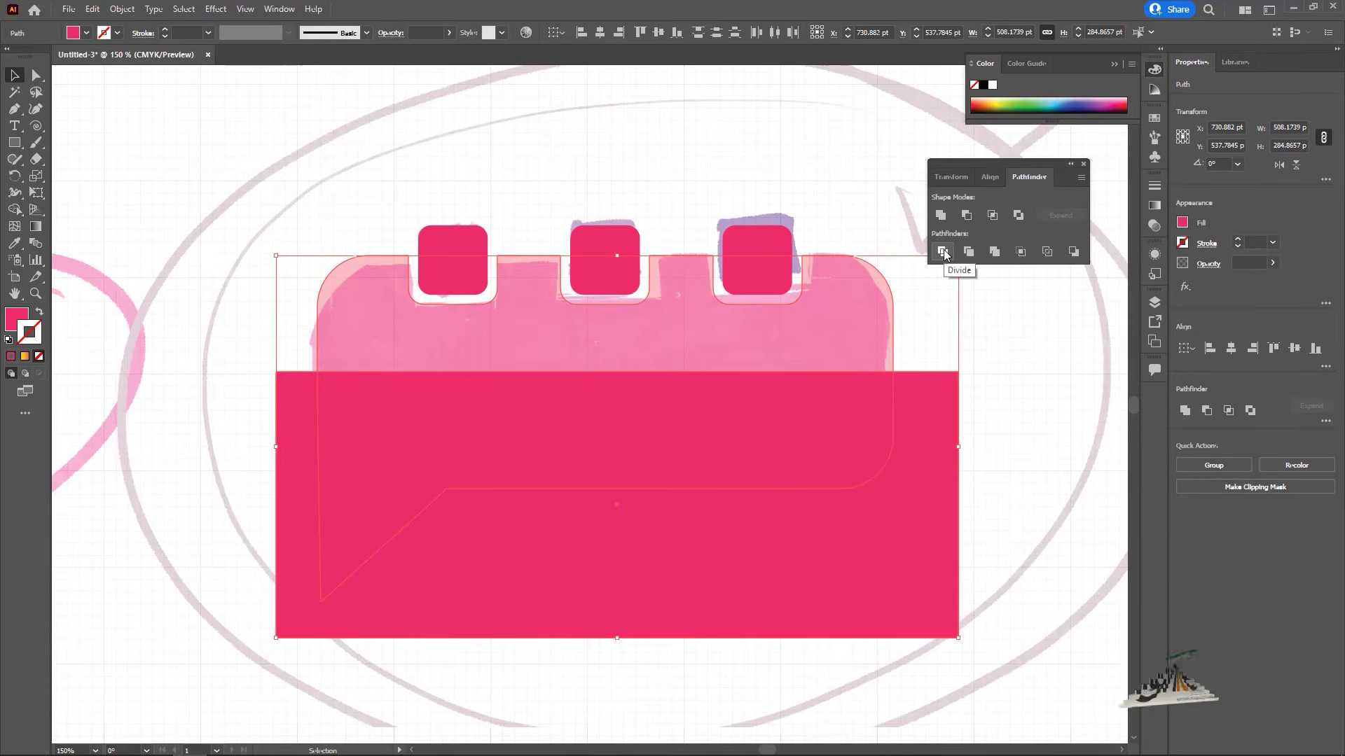
left_click(14, 209)
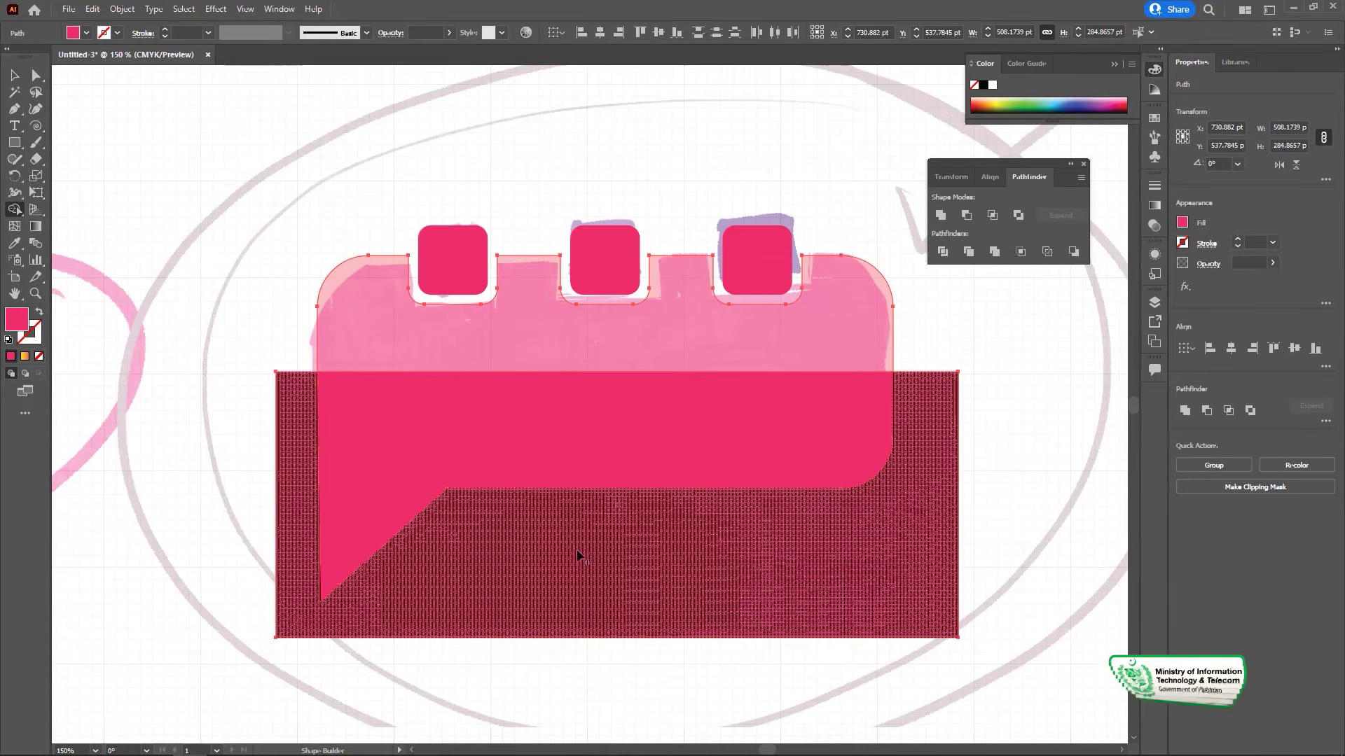
left_click(596, 567, "alt")
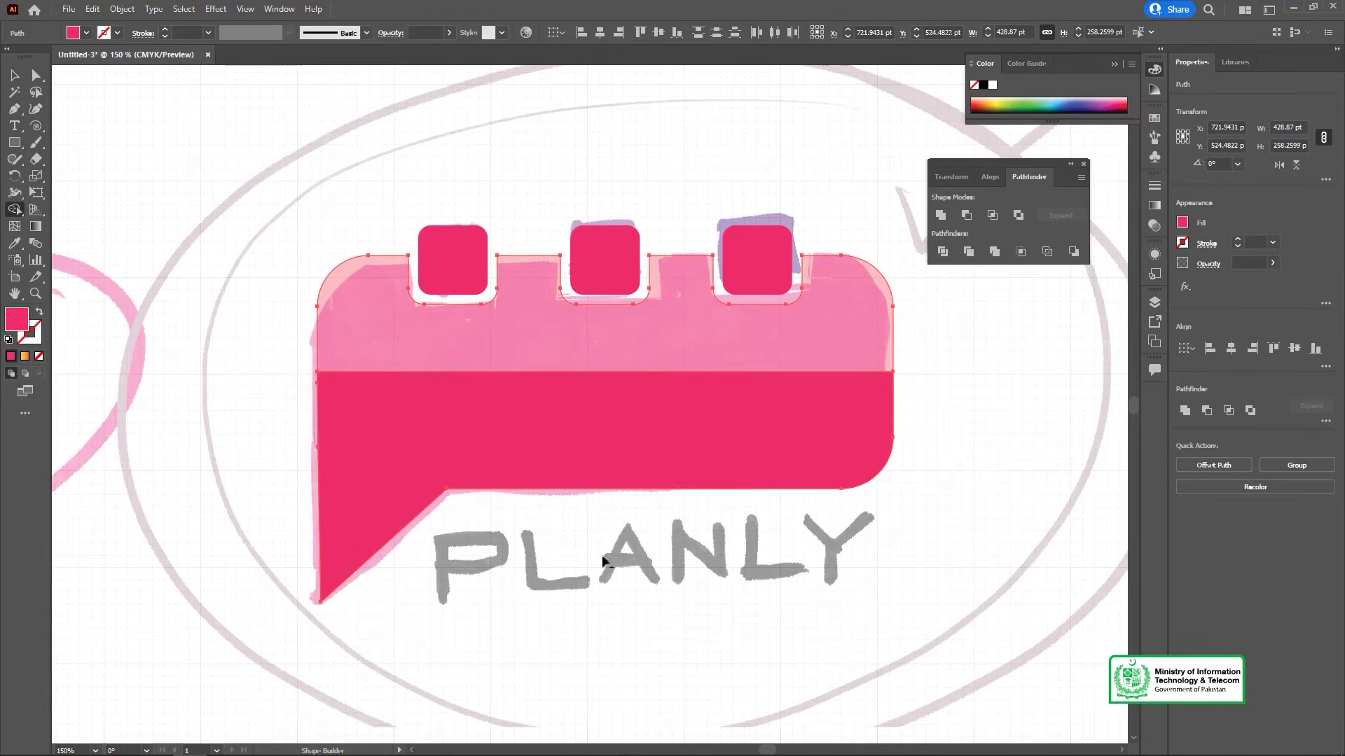
Match the notched header's appearance to the solid pink of the lower body using the Eyedropper
left_click(14, 74)
left_click(87, 81)
left_click(504, 456)
left_click(535, 360)
key("i")
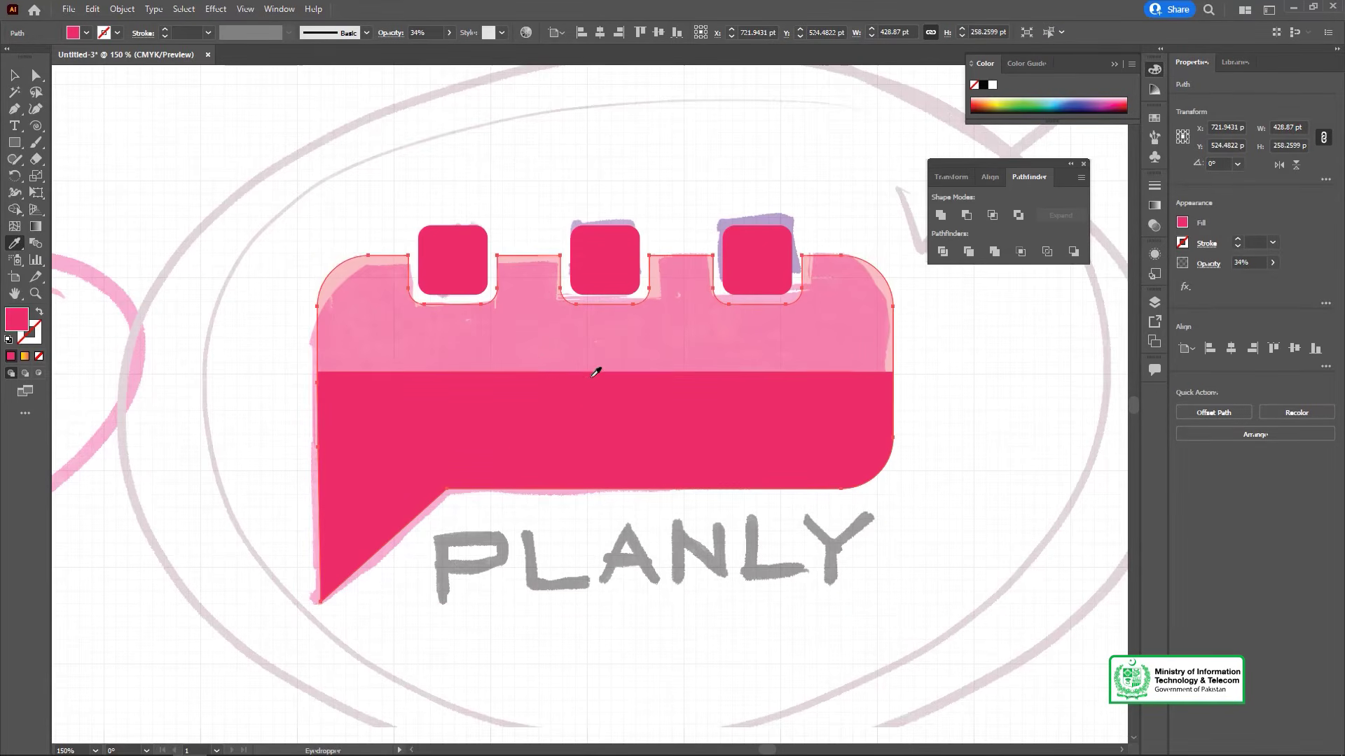
left_click(593, 376)
key("v")
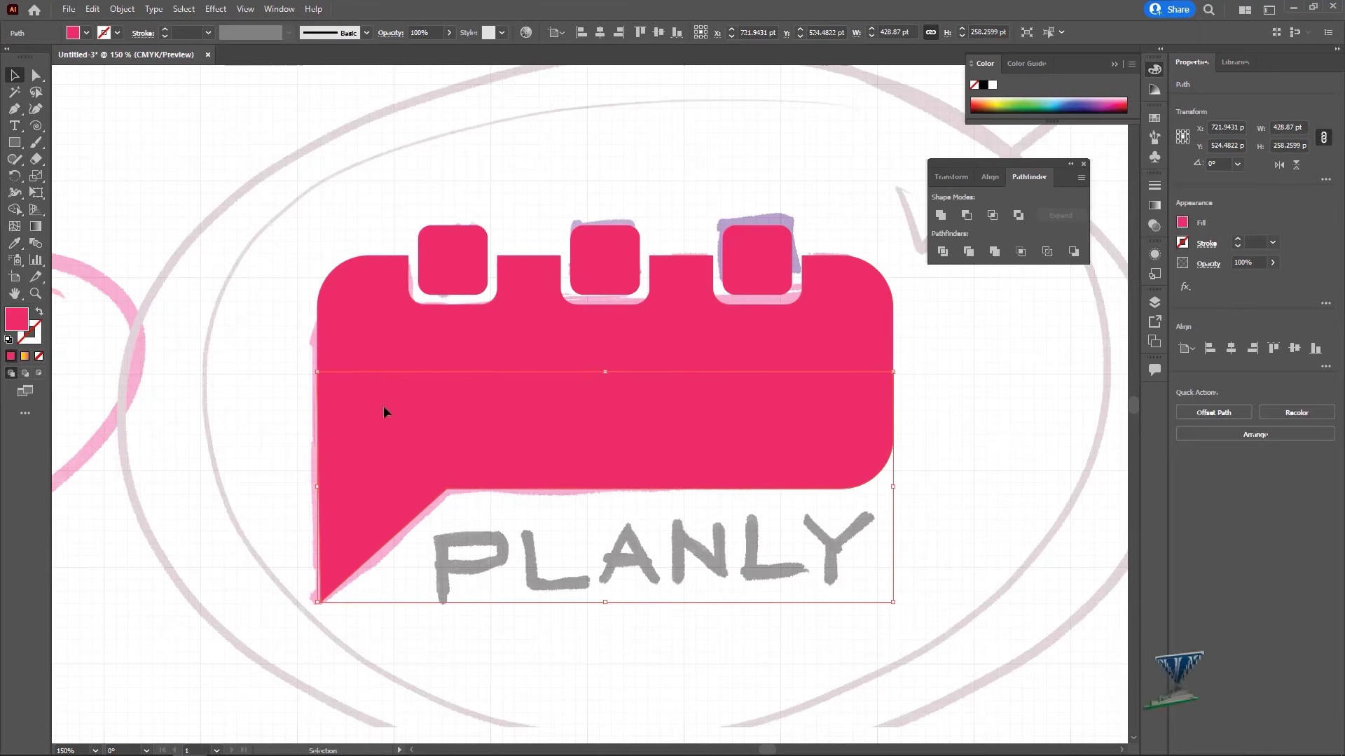
double_click(16, 319)
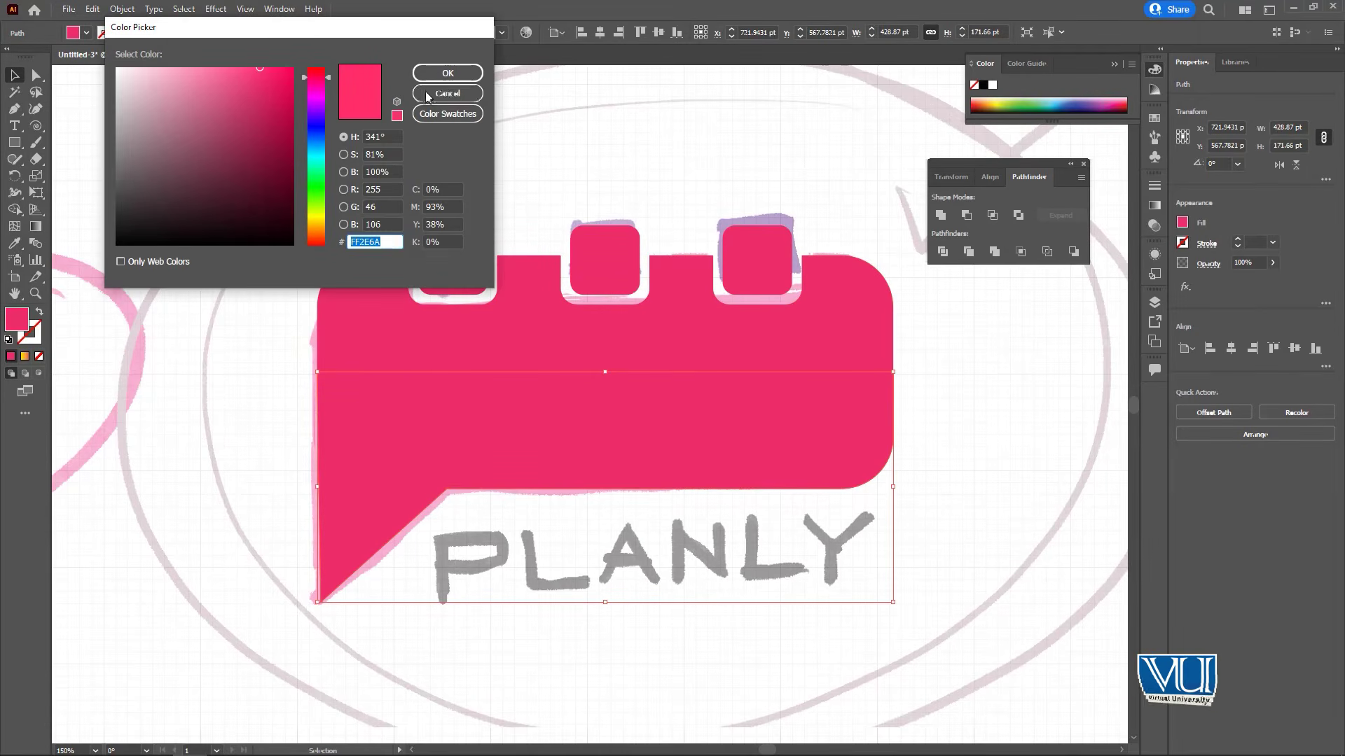
left_click(118, 69)
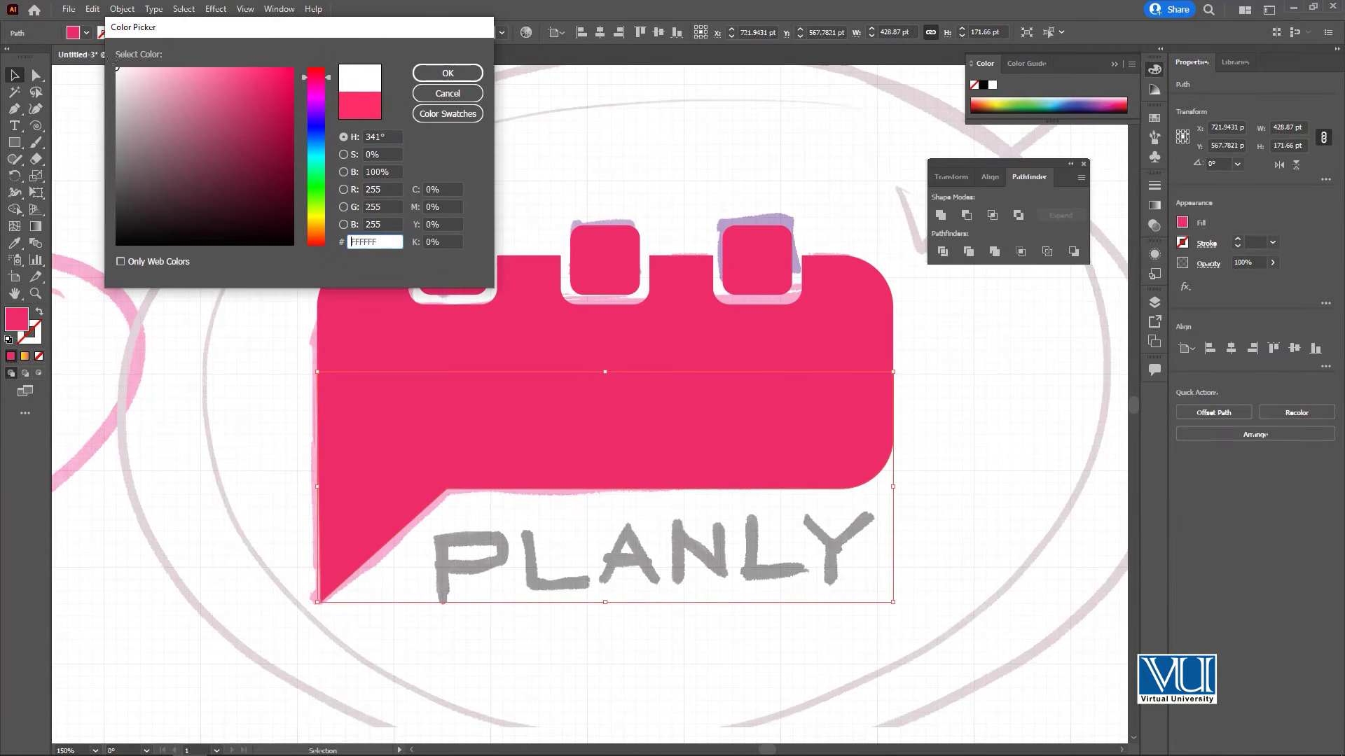
left_click(462, 93)
Swap the lower body's fill and stroke so its outline is pink, and give it a white fill
left_click(33, 318)
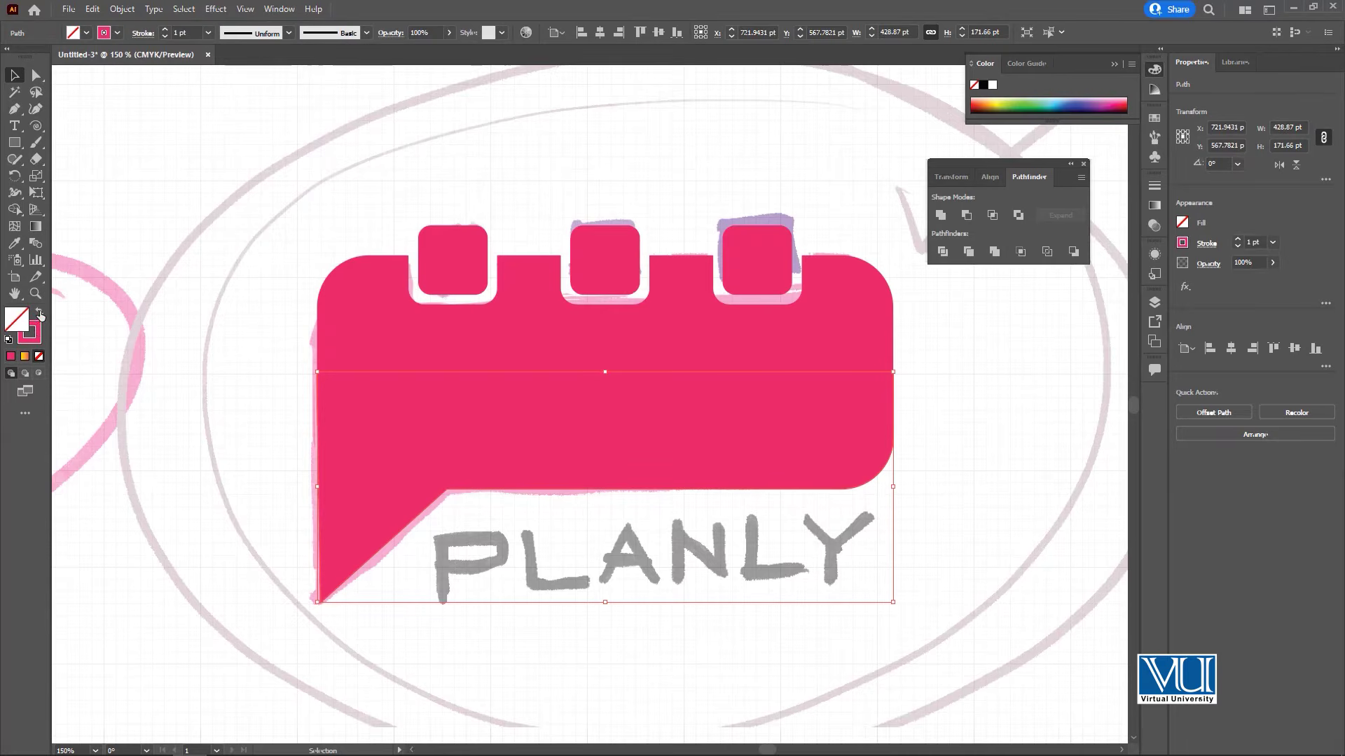
double_click(20, 320)
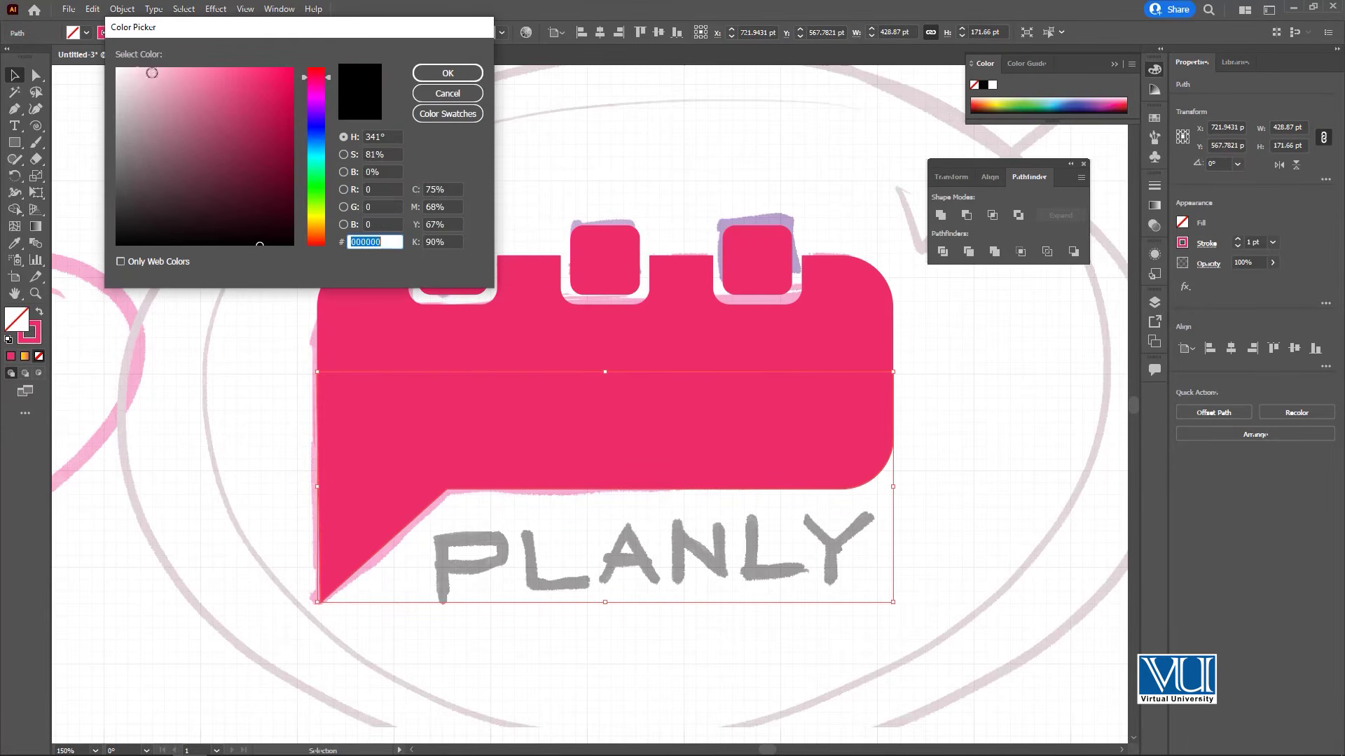
left_click(467, 74)
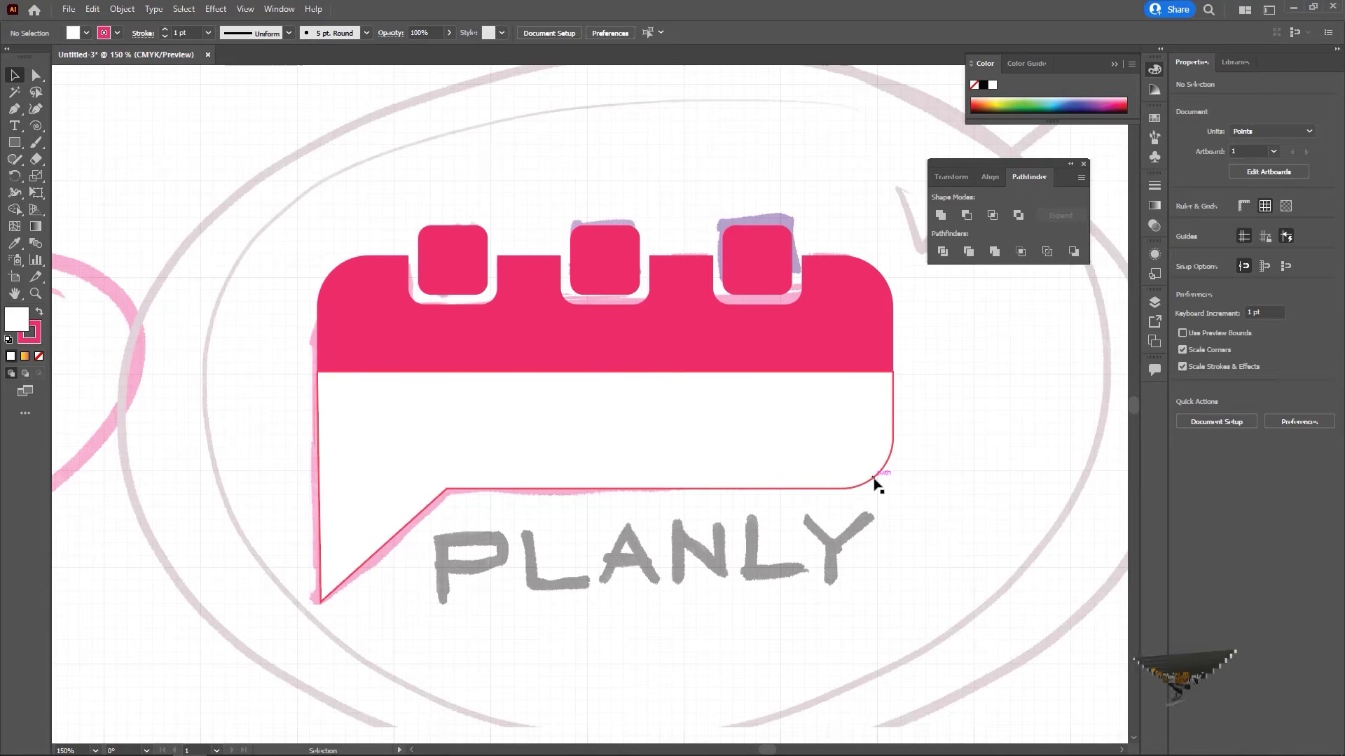
Set the lower body's stroke weight to 10 pt and align the stroke to the inside of the path
left_click(38, 329)
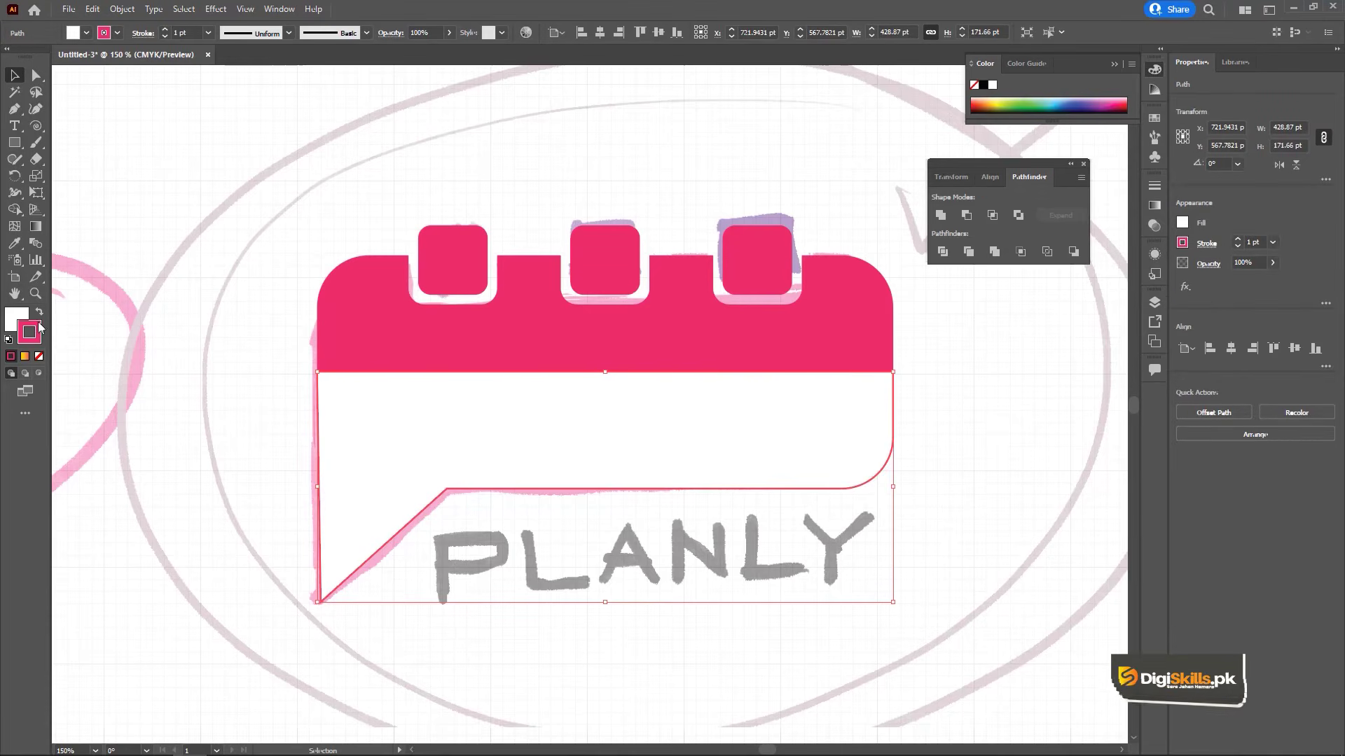
left_click(208, 32)
left_click(242, 238)
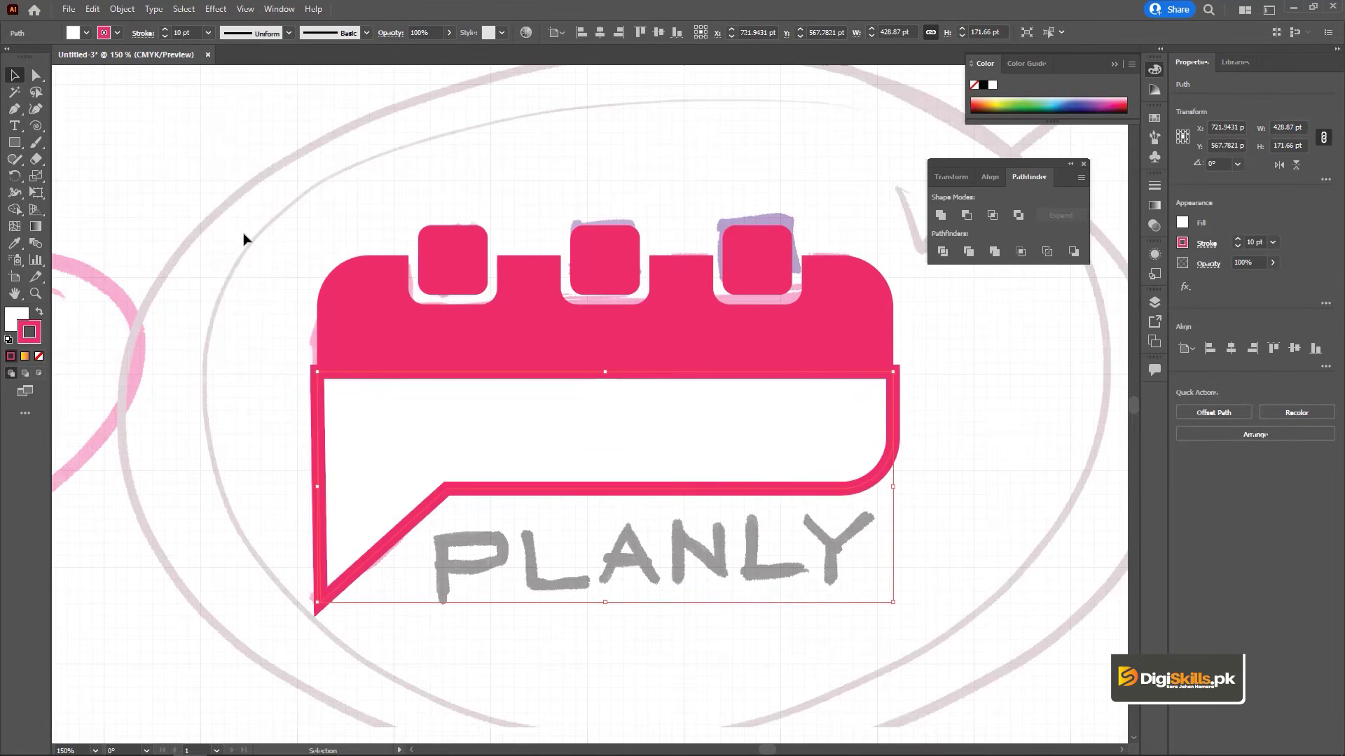
left_click(1156, 186)
left_click(1132, 180)
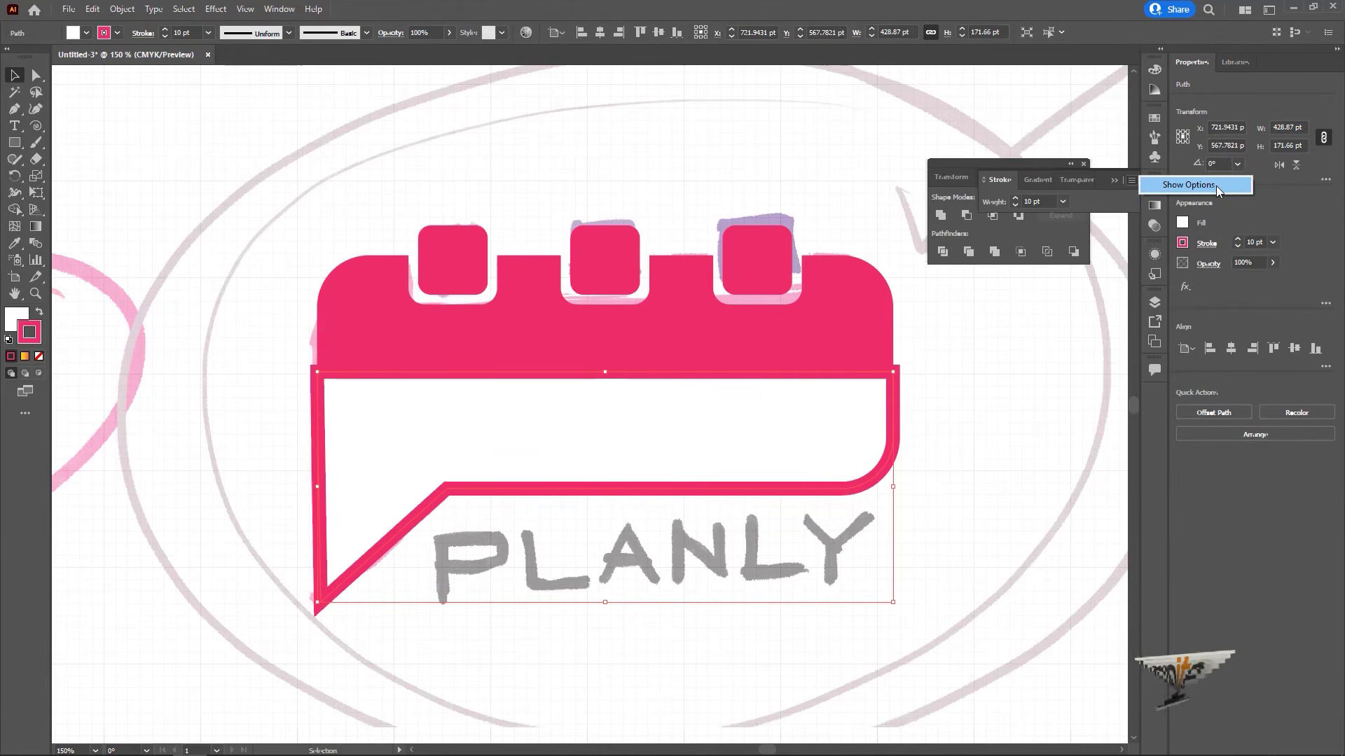
left_click(1216, 186)
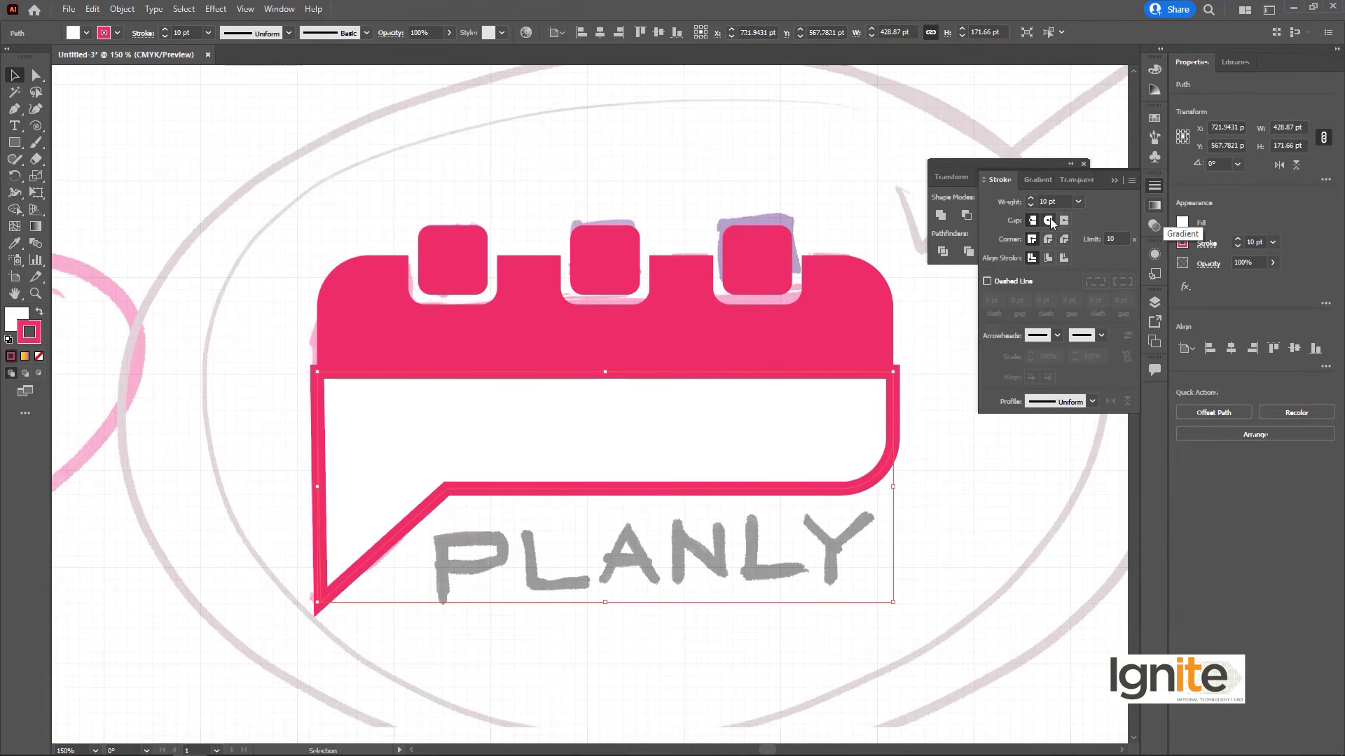
left_click(1048, 258)
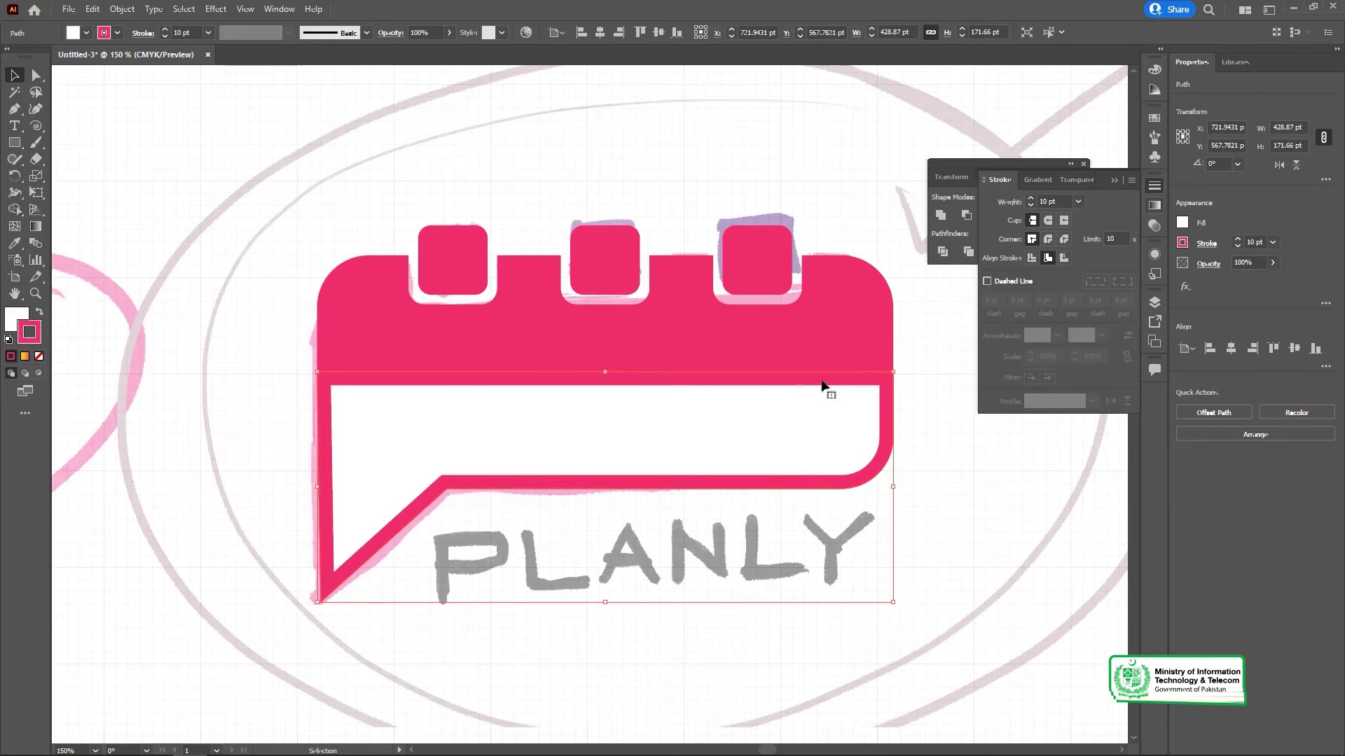
left_click(928, 445)
Hide the document grid to view the logo on a plain artboard
key("ctrl+minus")
left_click_drag(709, 452, 708, 391)
key("ctrl+minus")
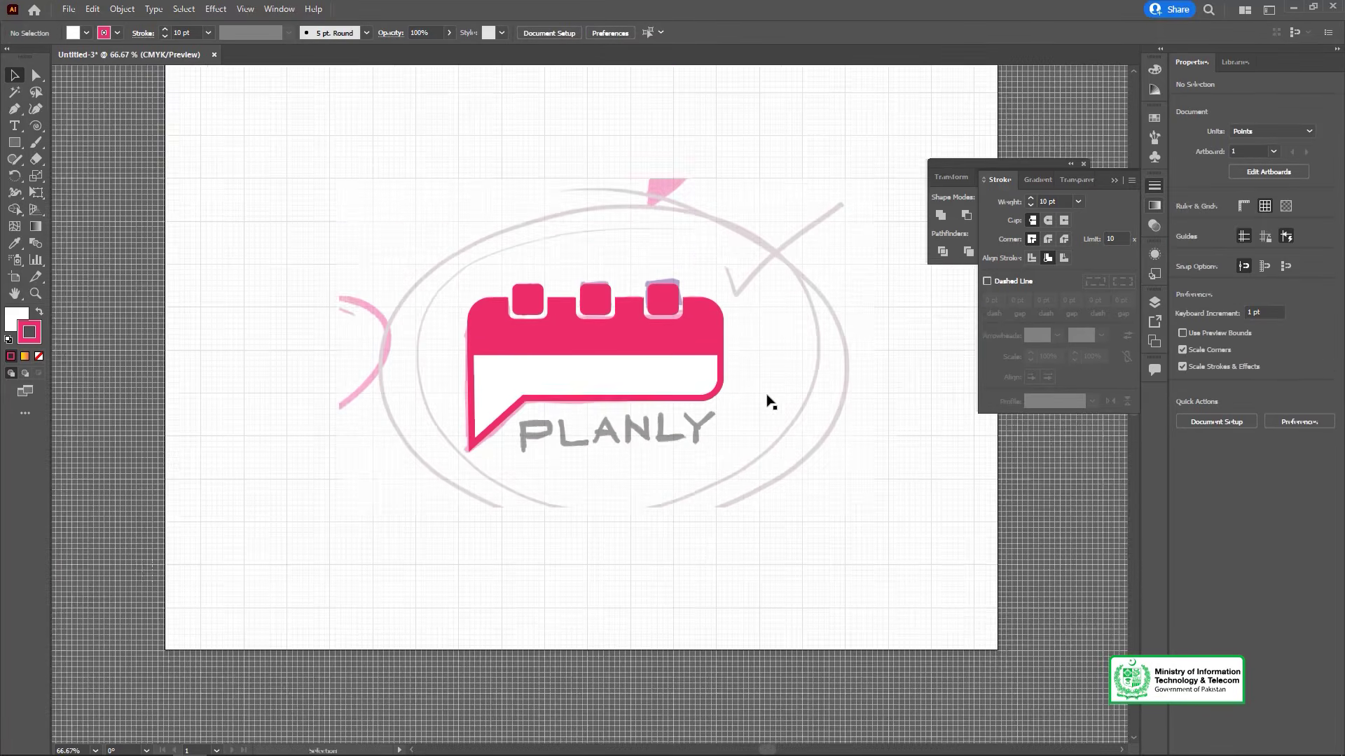
key("ctrl+minus")
key("ctrl+minus")
key("ctrl+plus")
key("ctrl+plus")
key("ctrl+minus")
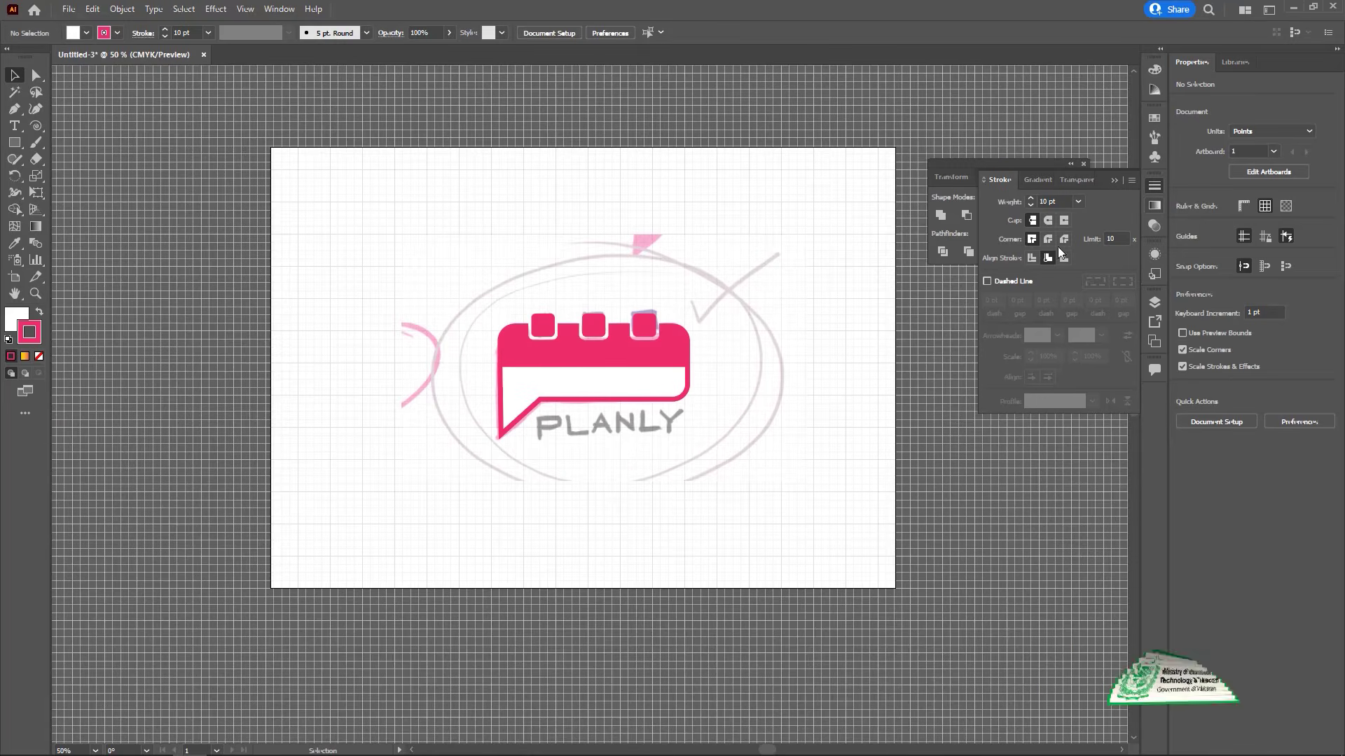
key("ctrl+quotedbl")
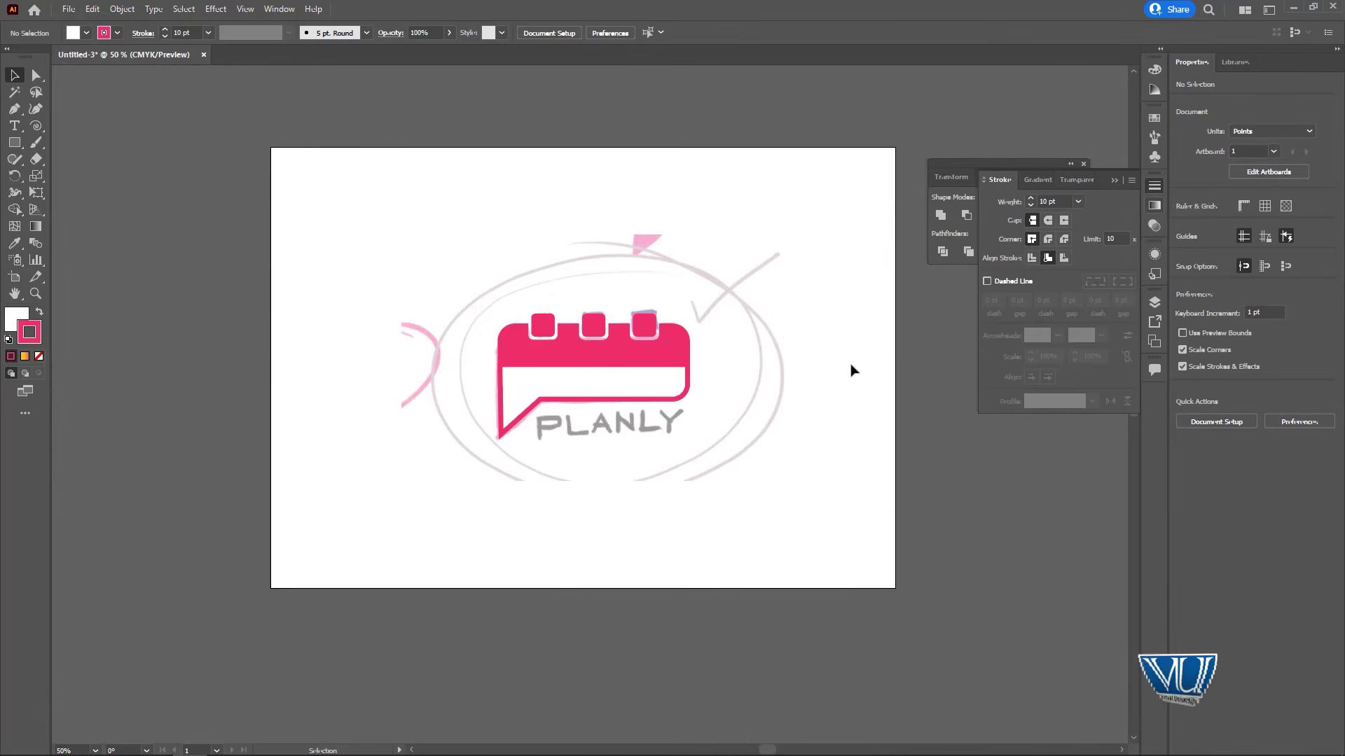
Hide the sketch on Layer 1 so that only the vector logo shows
key("ctrl+plus")
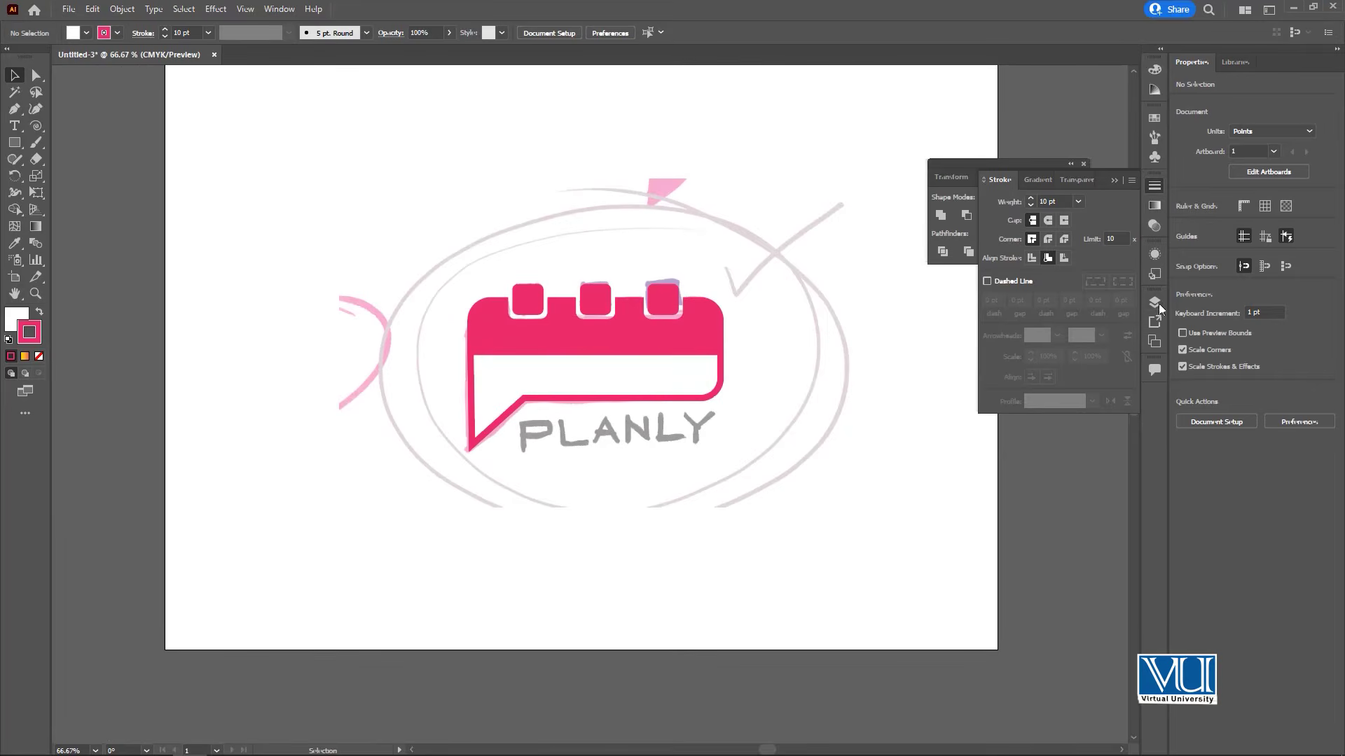
left_click(1155, 304)
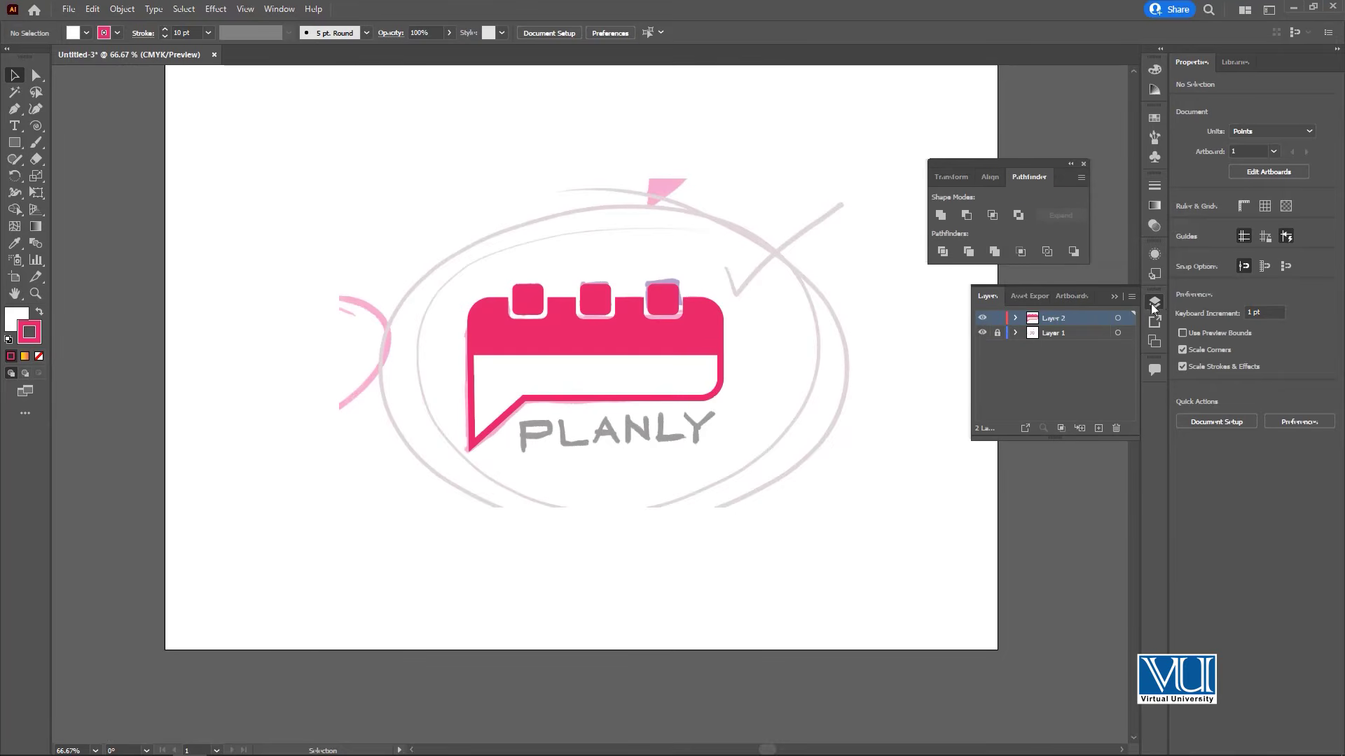
left_click(981, 334)
left_click(981, 334)
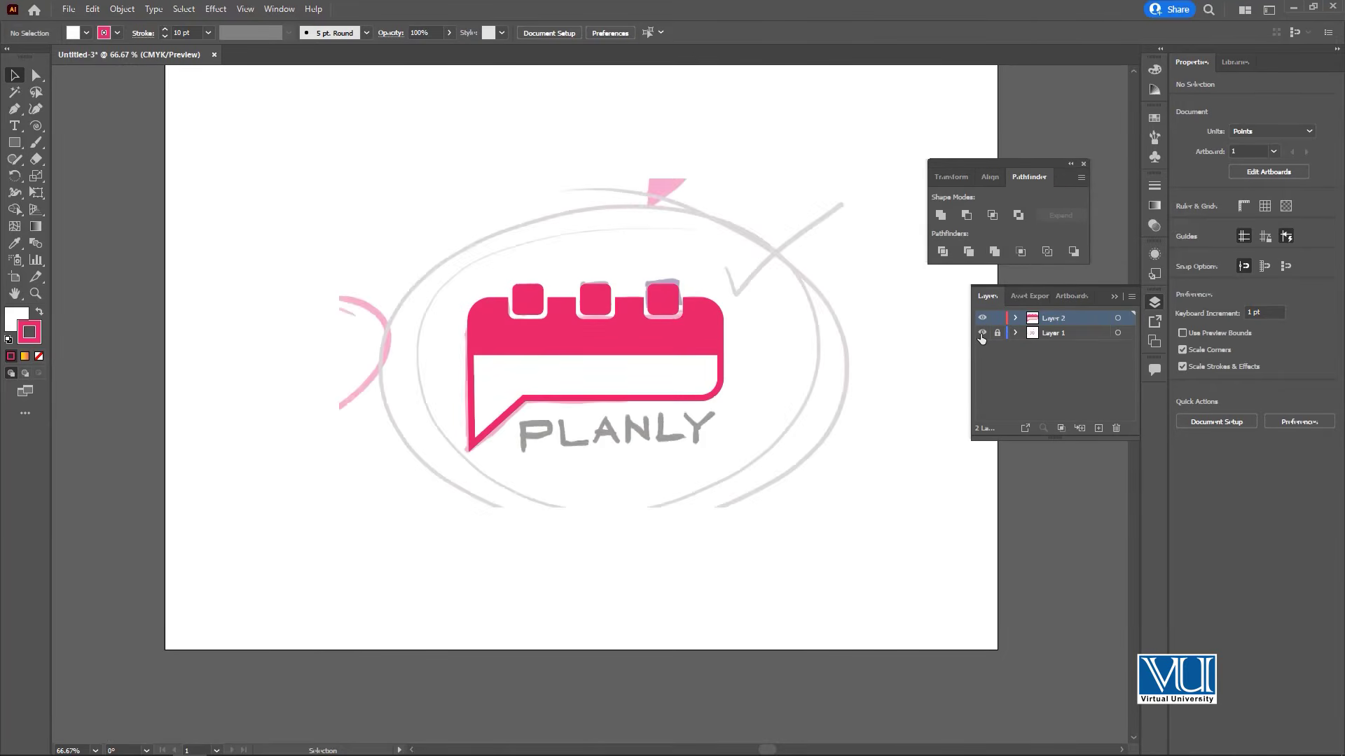
left_click(981, 334)
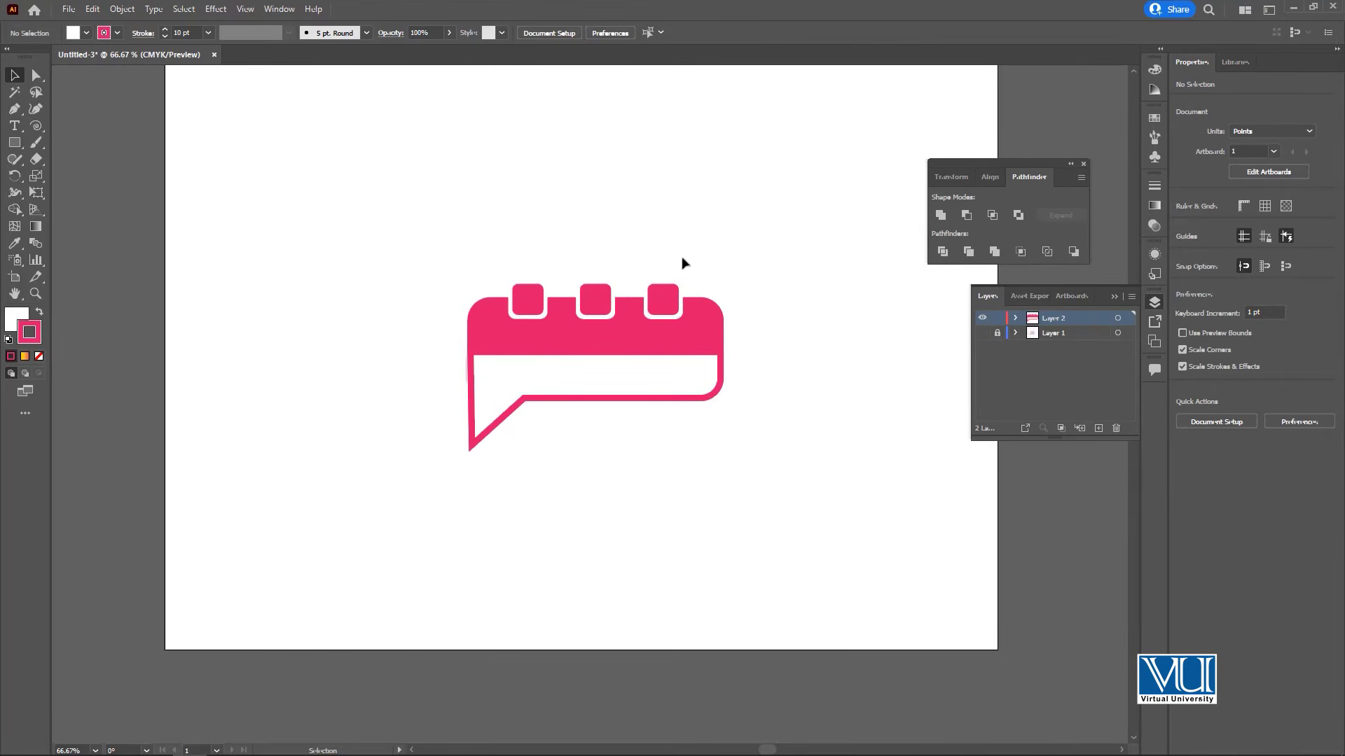
Ungroup the three small squares above the header and clear the selection
left_click(673, 300)
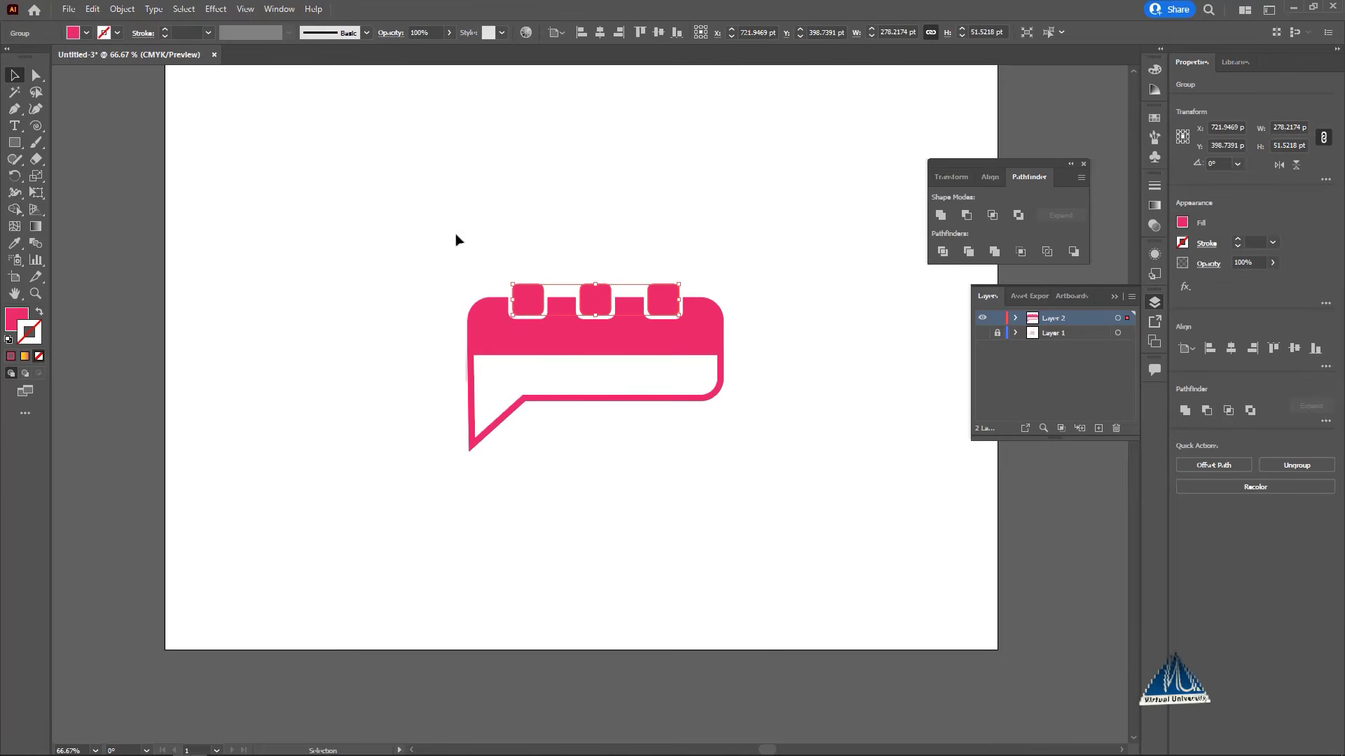
right_click(587, 300)
left_click(631, 414)
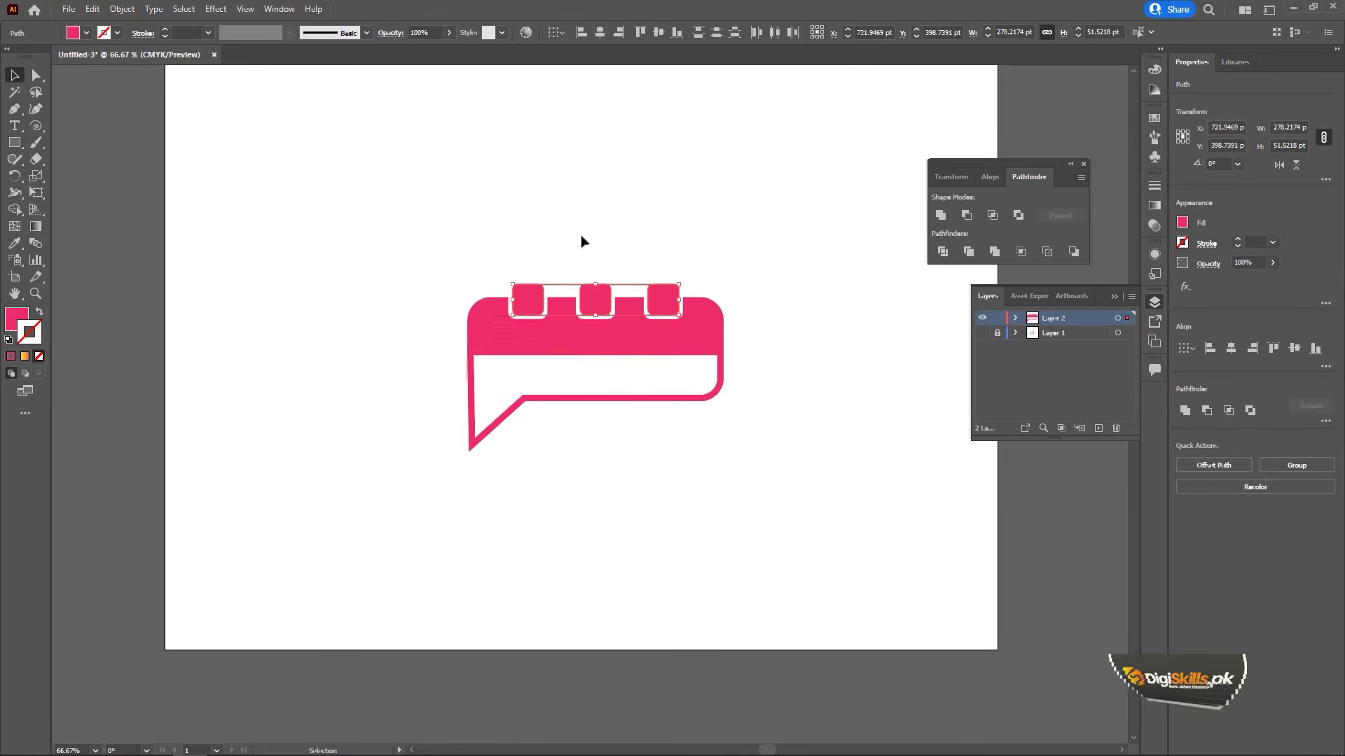
left_click(579, 240)
Change the first small square's fill to purple 7D37ED
left_click(524, 304)
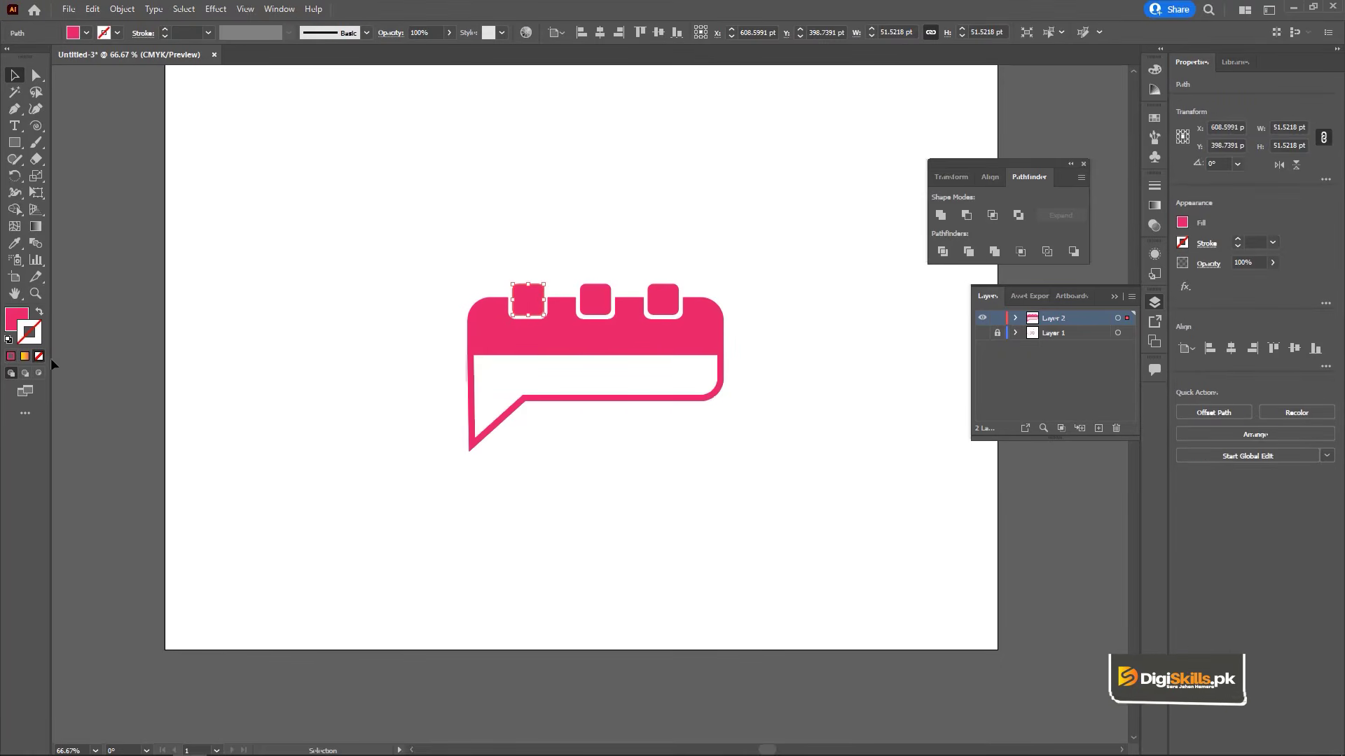
double_click(16, 320)
left_click_drag(316, 146, 320, 115)
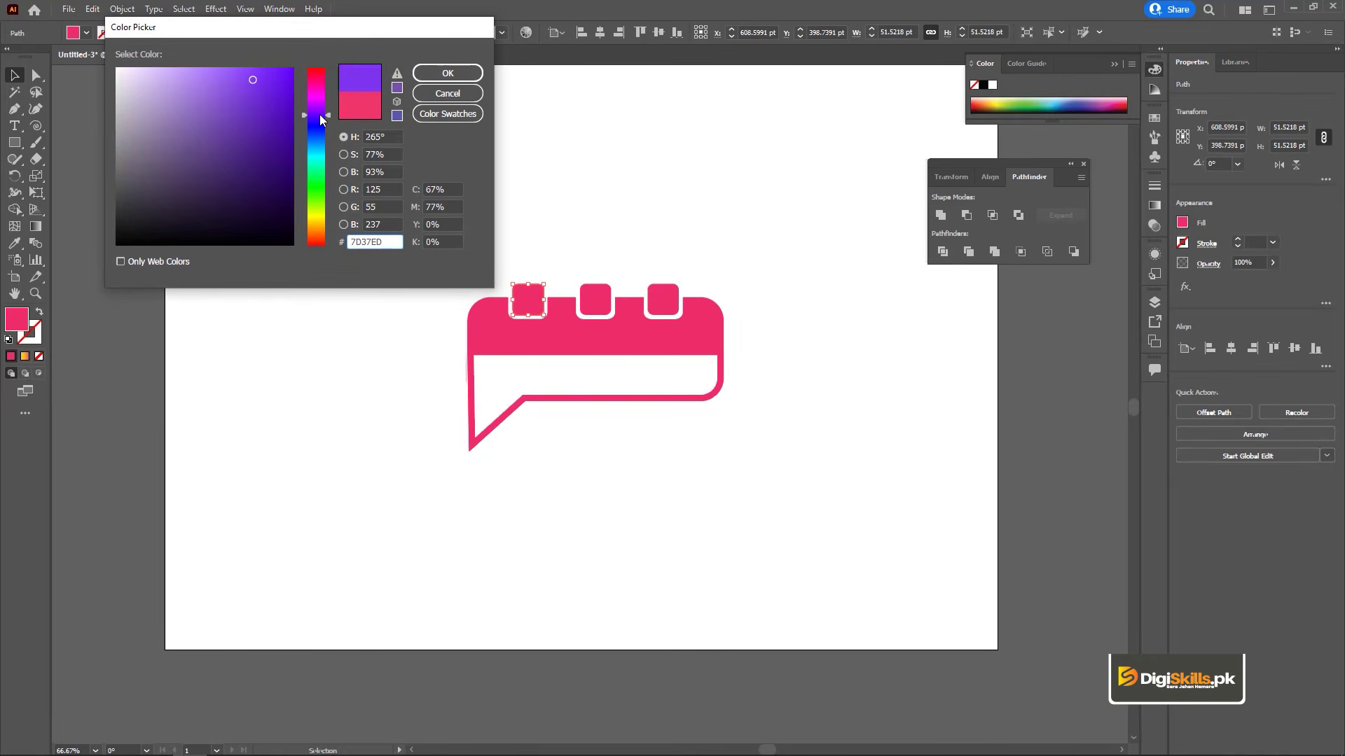
left_click(447, 72)
Apply the first square's purple fill to the middle and last small squares with the Eyedropper
key("i")
left_click(14, 75)
left_click(662, 301)
key("i")
left_click(597, 297)
left_click(14, 78)
Change the middle small square's fill to the deeper violet 5B3FB2
left_click(595, 294)
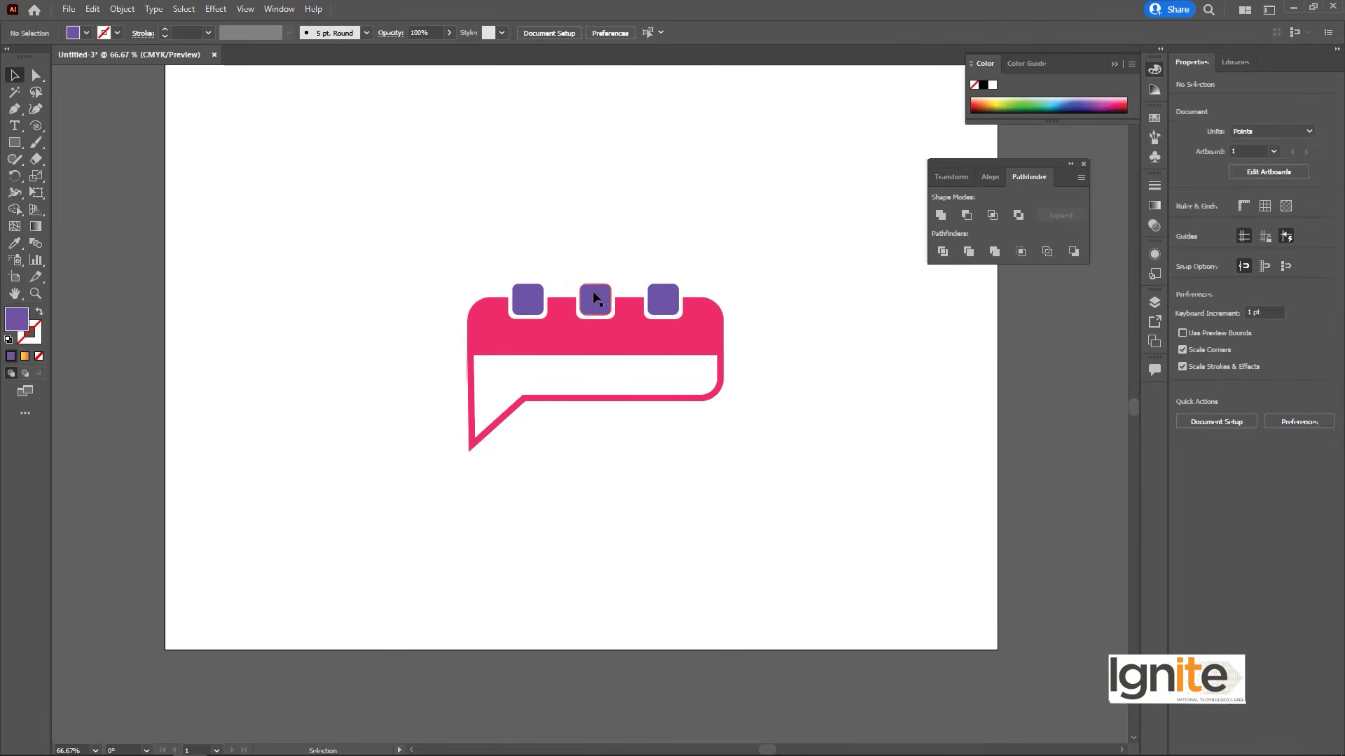
double_click(15, 321)
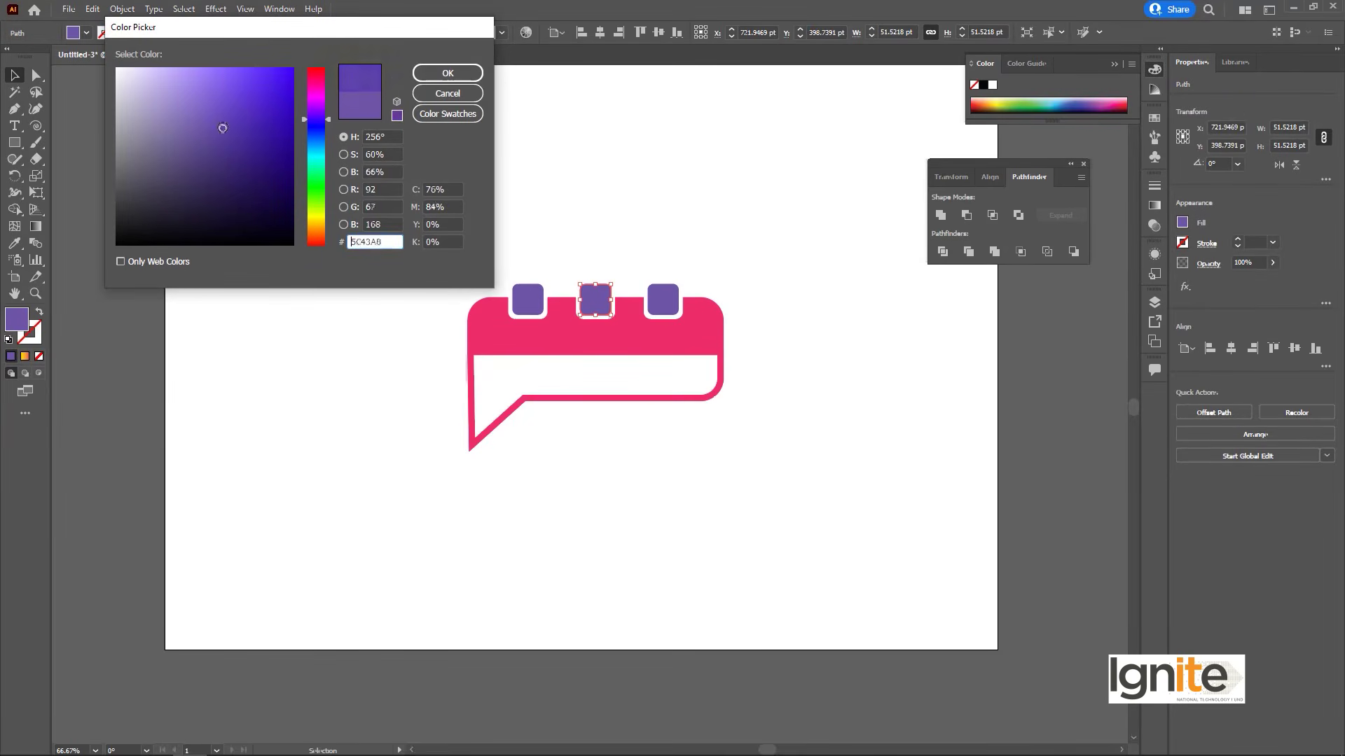
mouse_move(224, 126)
left_mouse_down()
mouse_move(210, 136)
mouse_move(229, 124)
left_mouse_up()
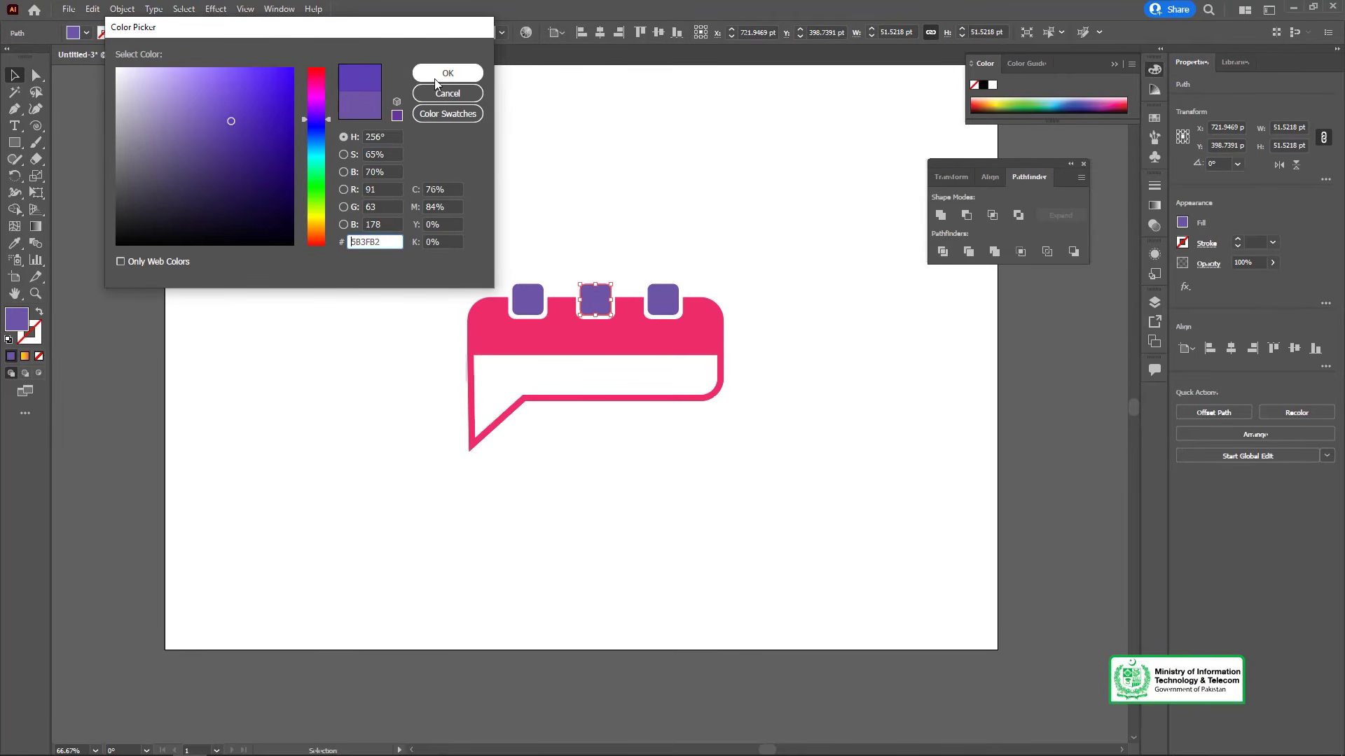
left_click(435, 77)
Sample the middle square's violet onto the last small square, and deepen its fill to blue-violet 4228BF
left_click(661, 300)
key("i")
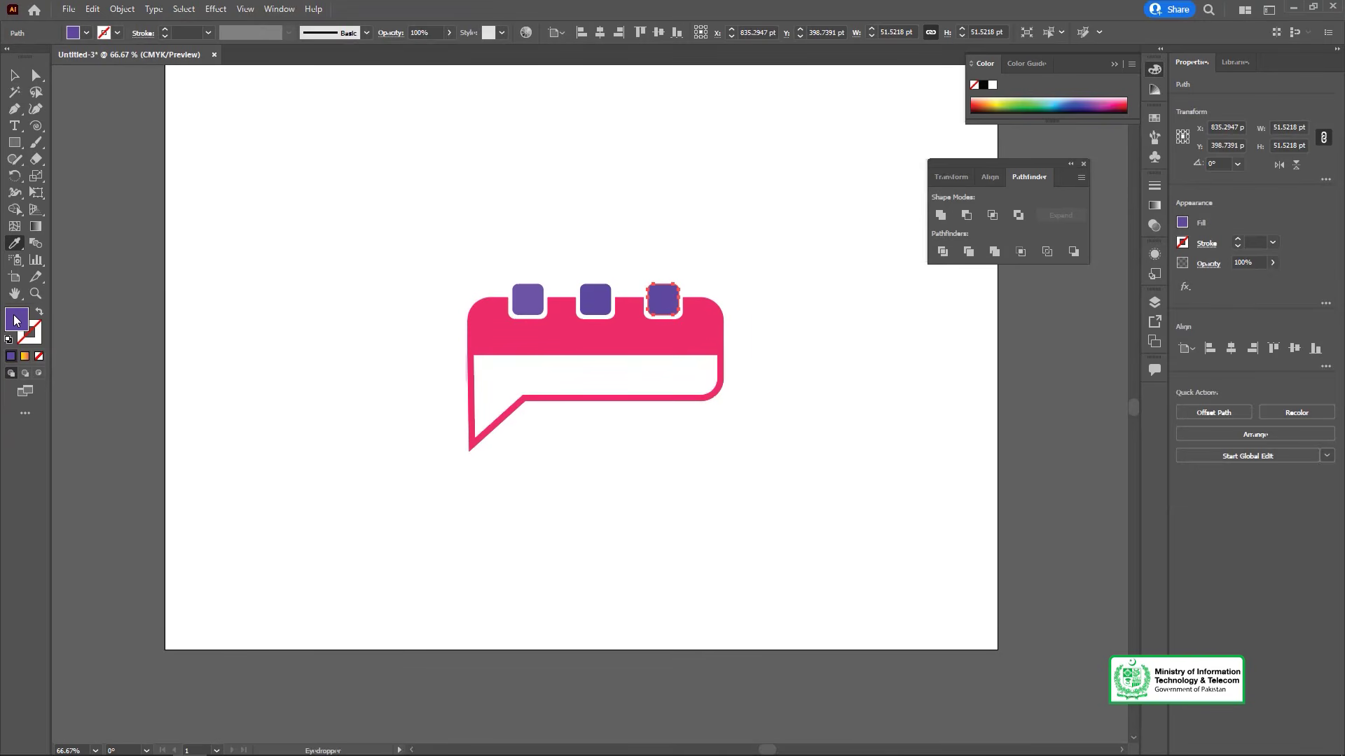
double_click(16, 321)
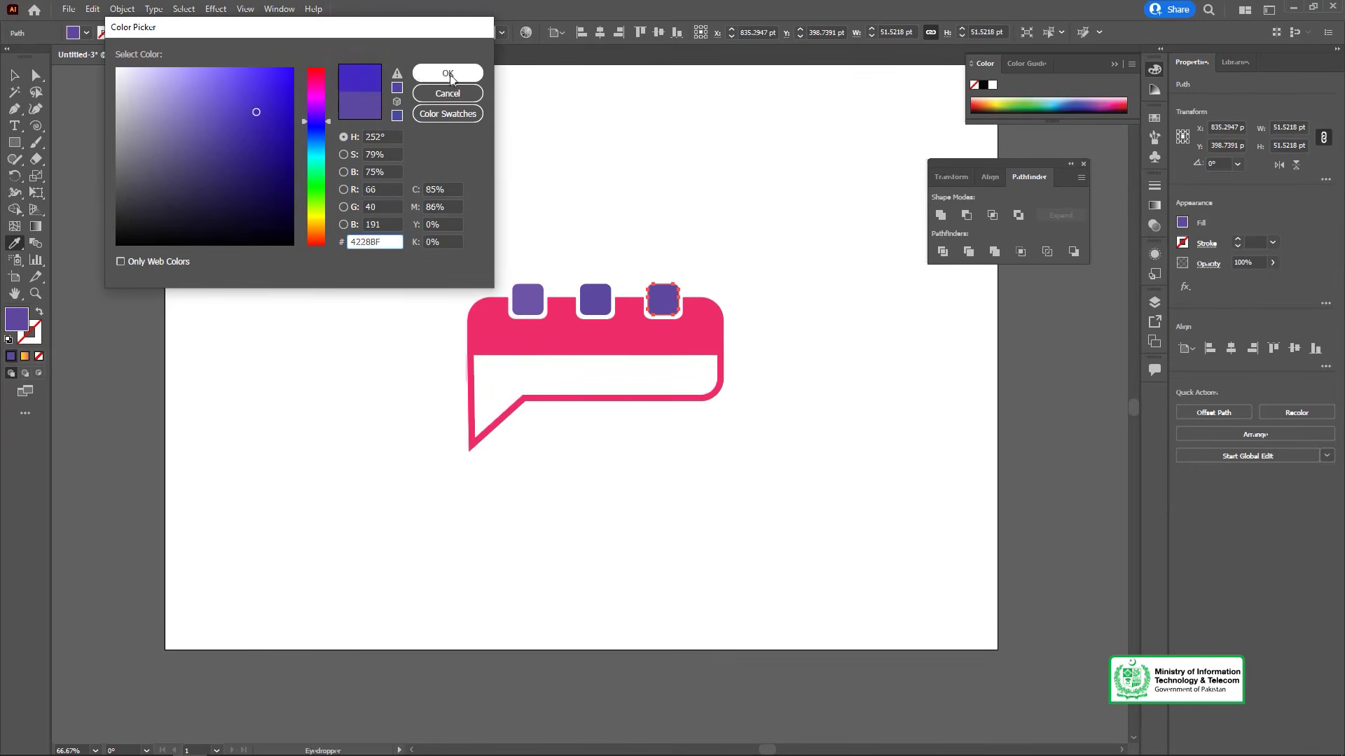
left_click(449, 75)
key("v")
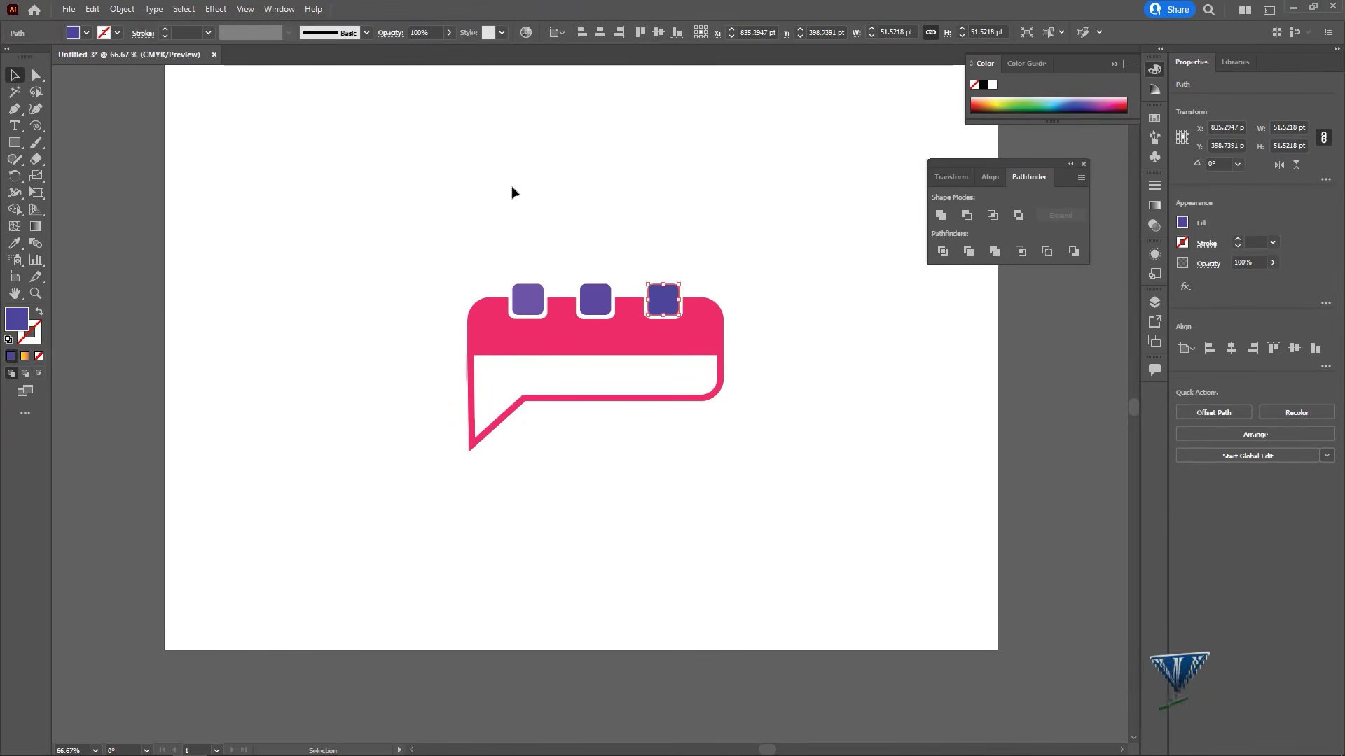
left_click(512, 192)
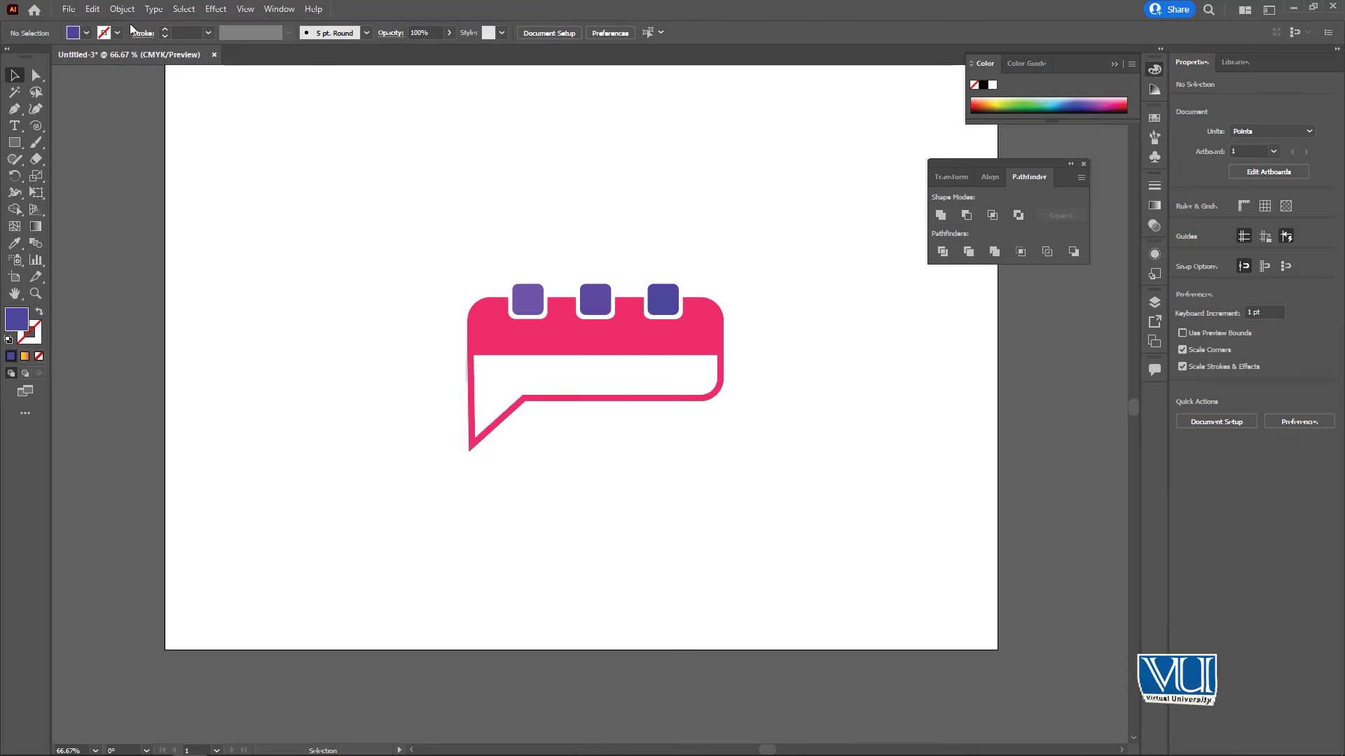
left_click(93, 9)
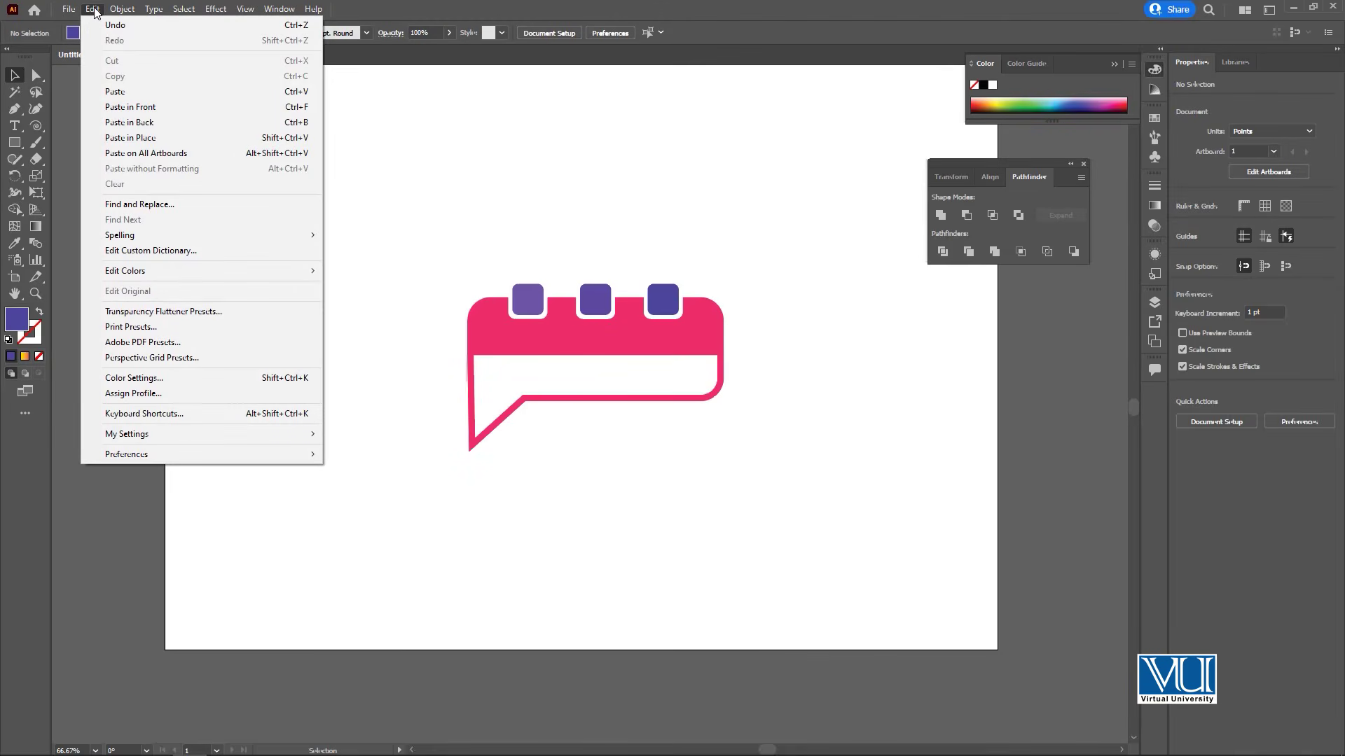
left_click(94, 12)
left_click(123, 9)
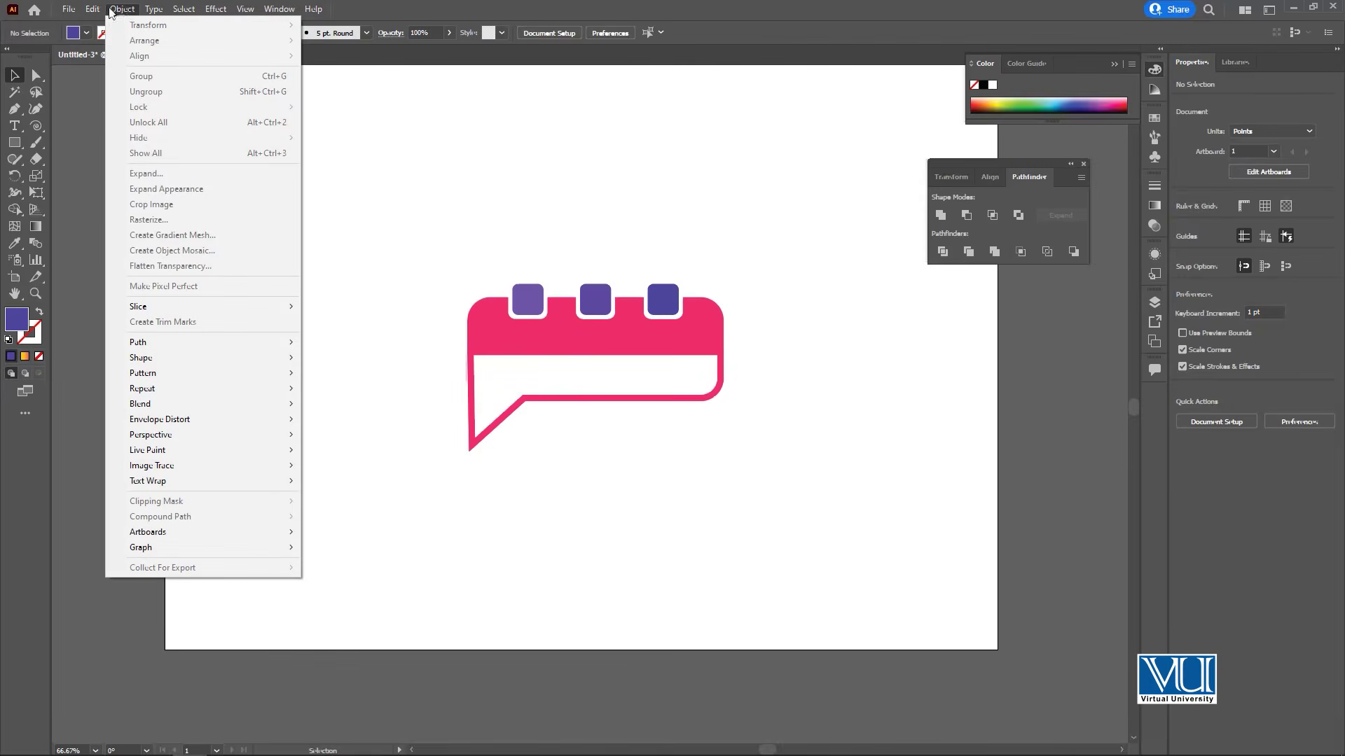
Switch the document's color mode from CMYK to RGB Color
mouse_move(68, 12)
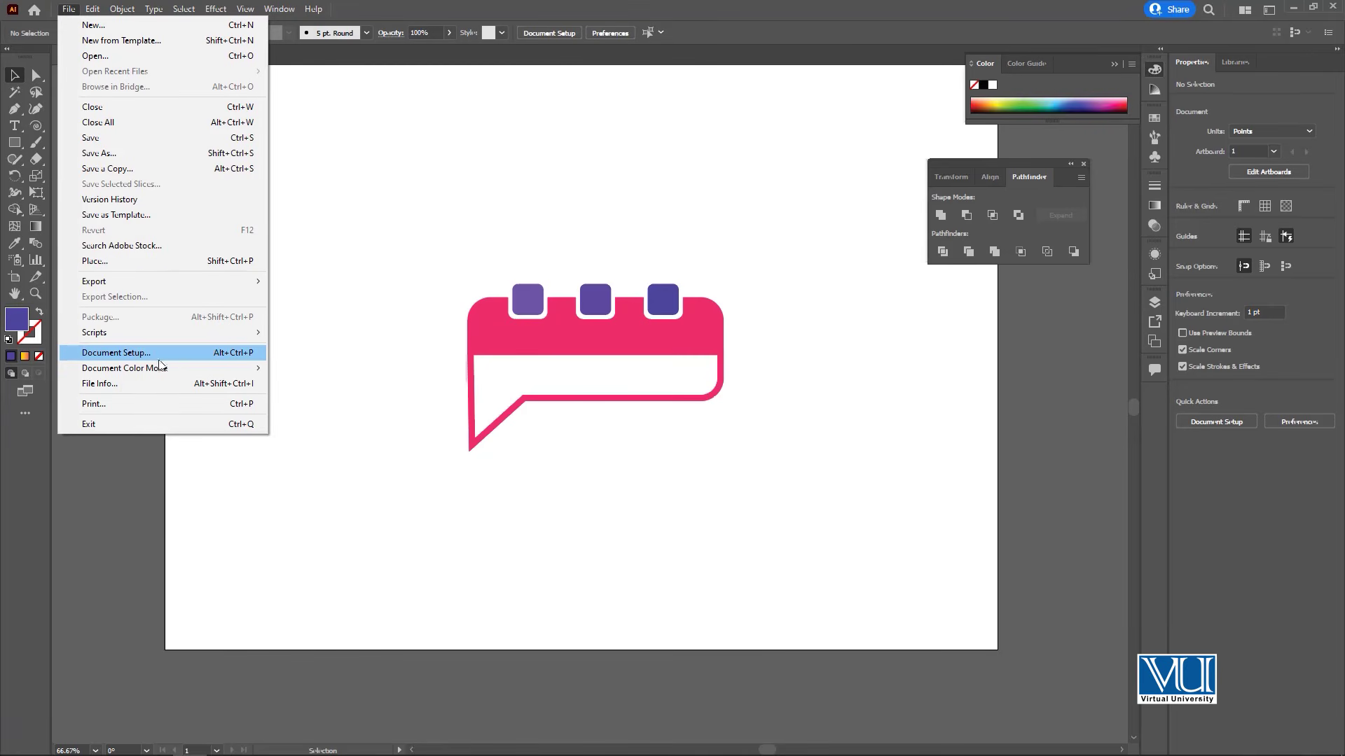
mouse_move(162, 368)
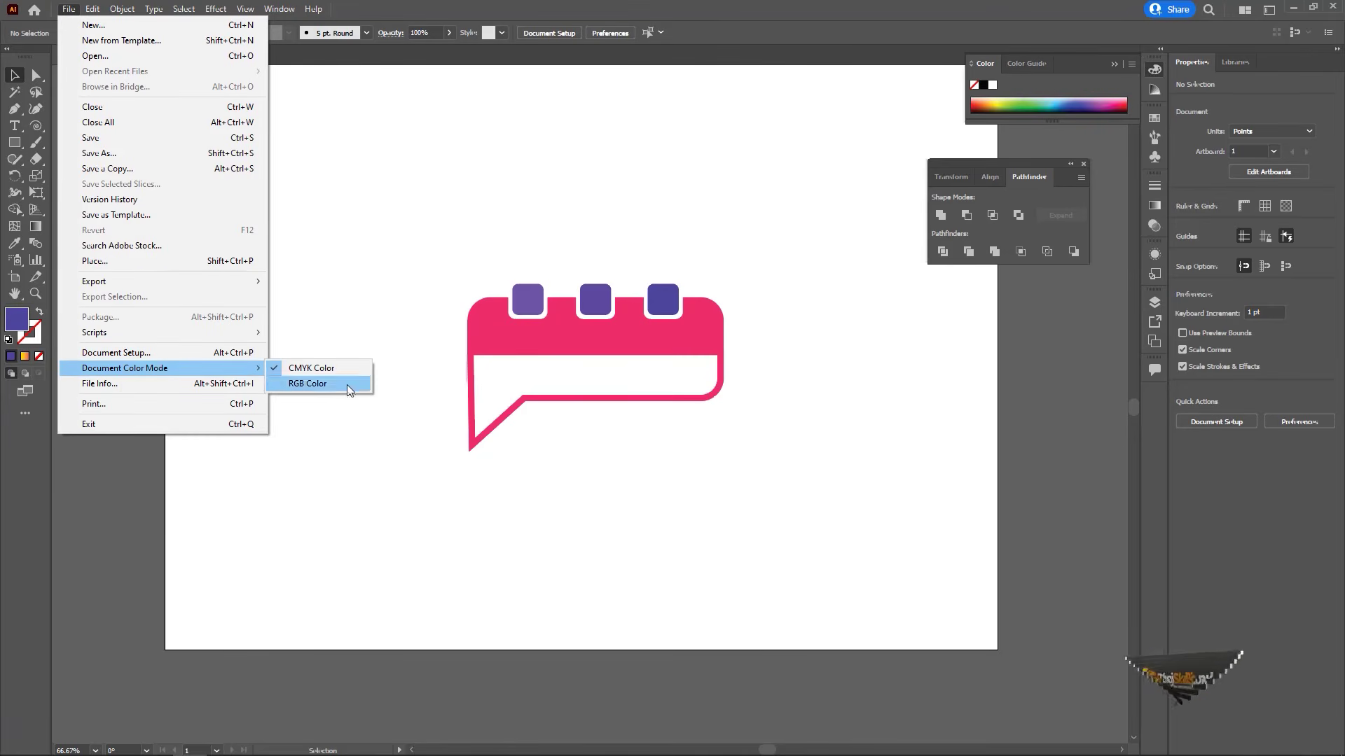
left_click(346, 384)
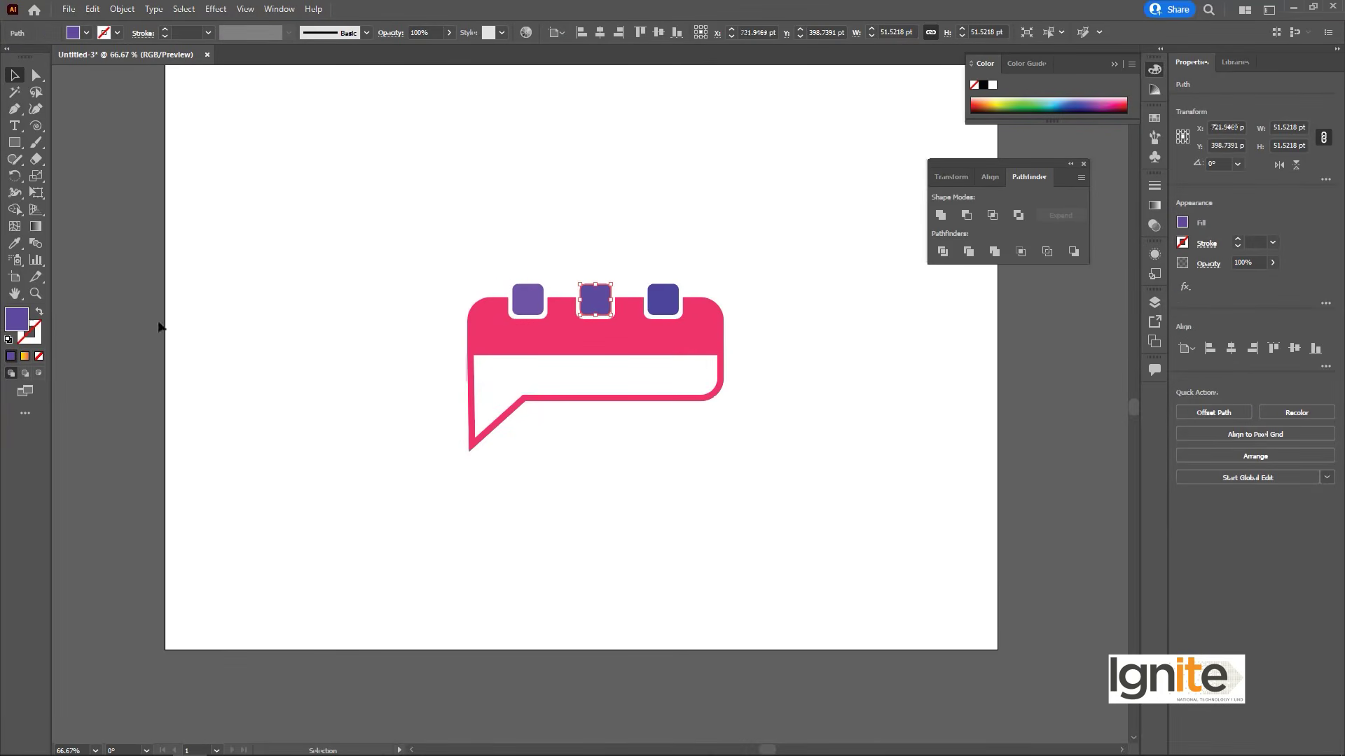
Brighten the middle small square's fill to violet 523EB5, and give the last square a more saturated blue-violet based on it
double_click(17, 320)
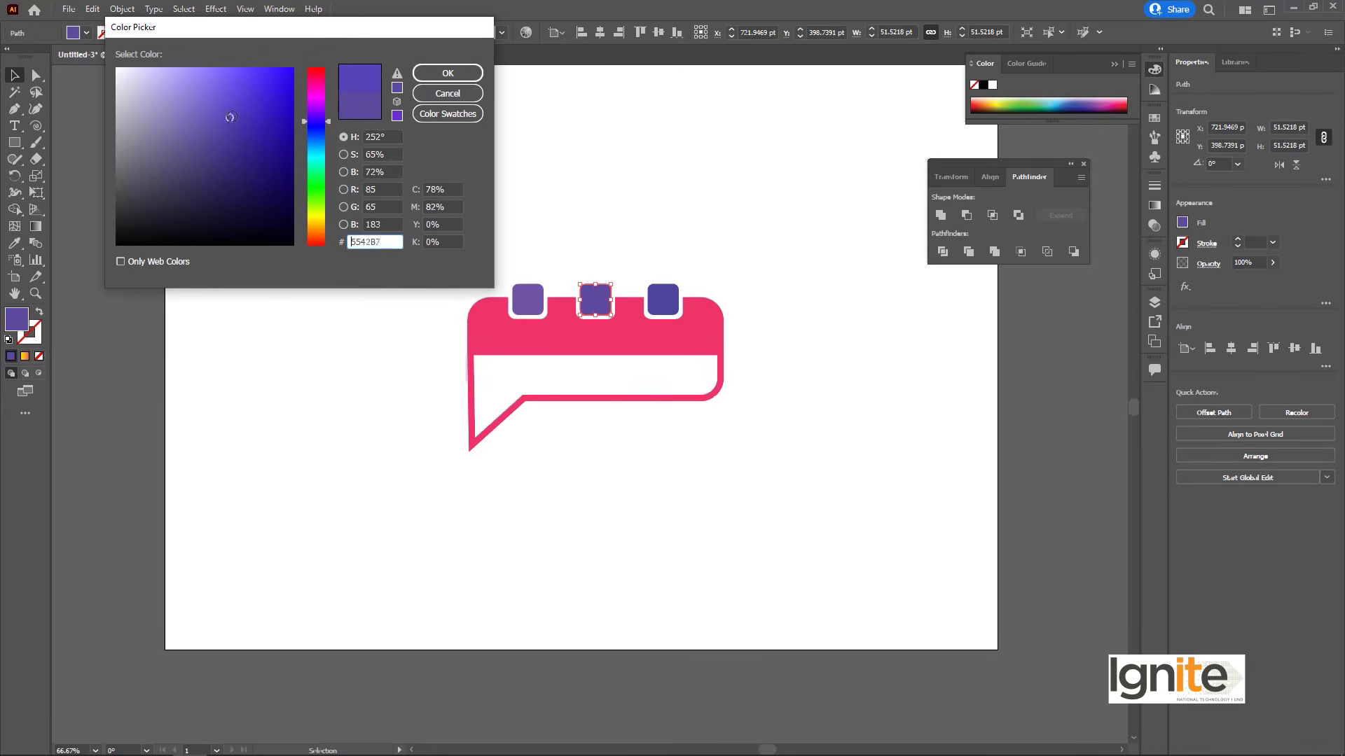
left_click(447, 73)
left_click(663, 300)
key("i")
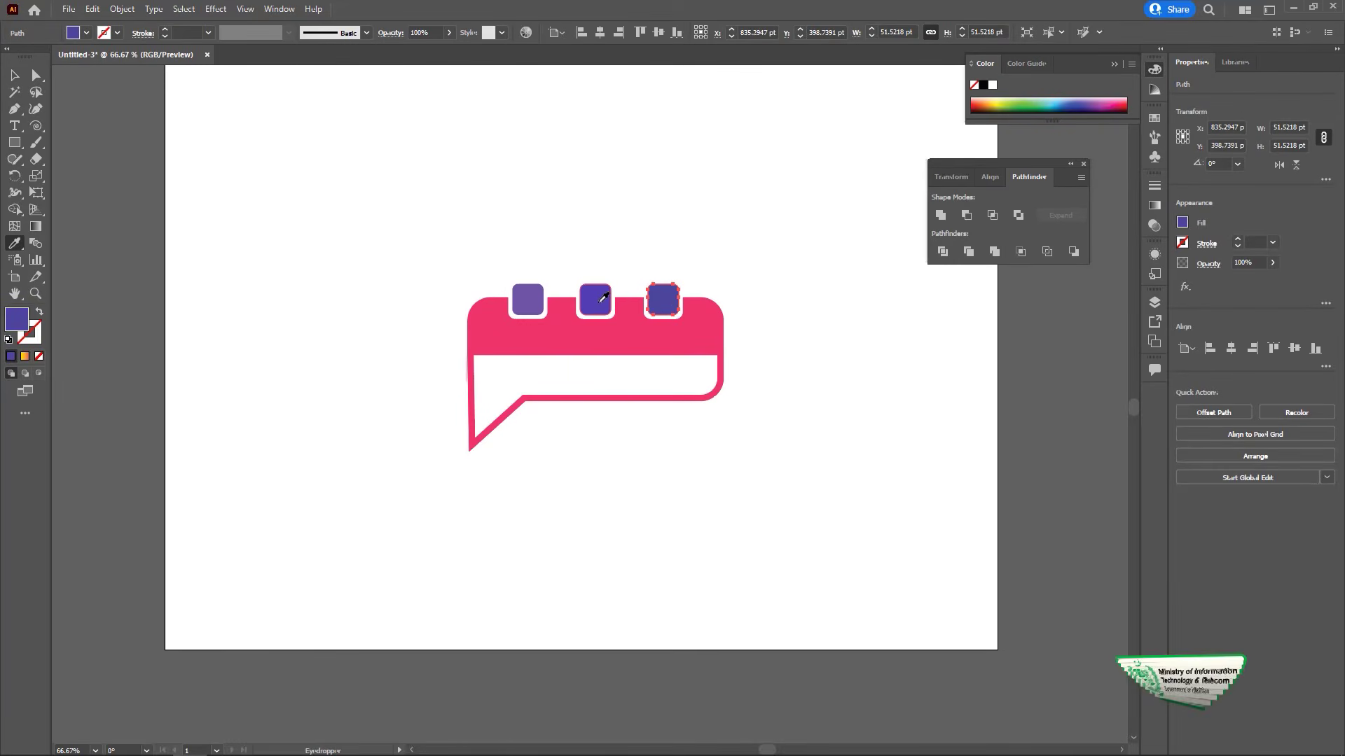
double_click(15, 320)
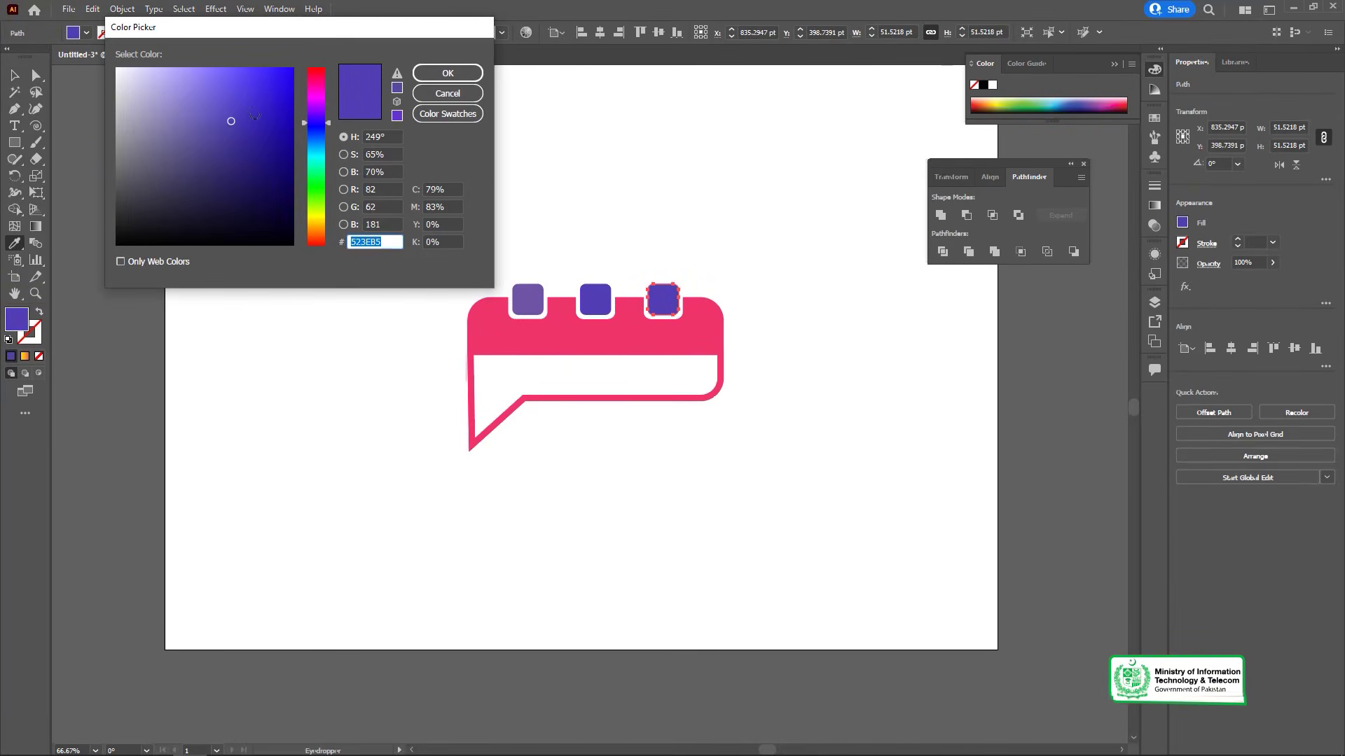
left_click(466, 78)
left_click(668, 238)
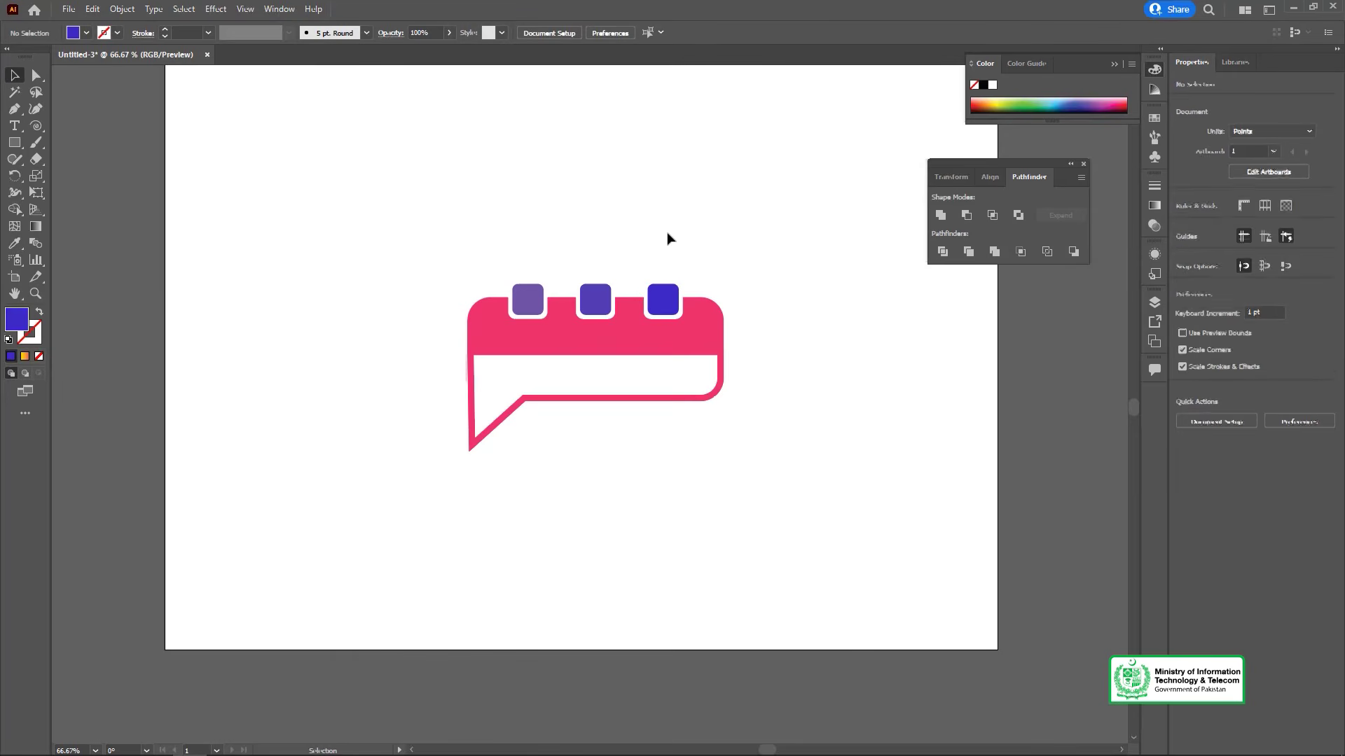
Change the first small square's fill to a slightly more saturated purple
left_click(522, 300)
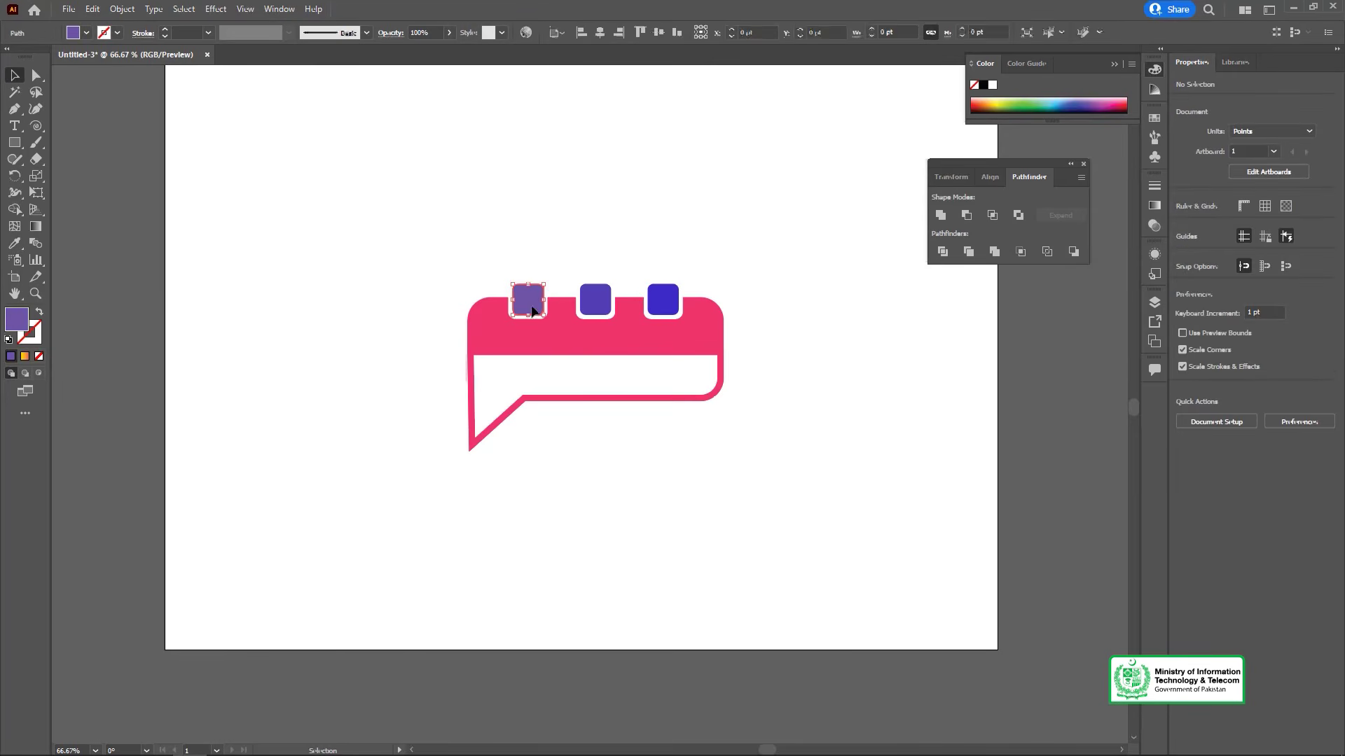
double_click(17, 320)
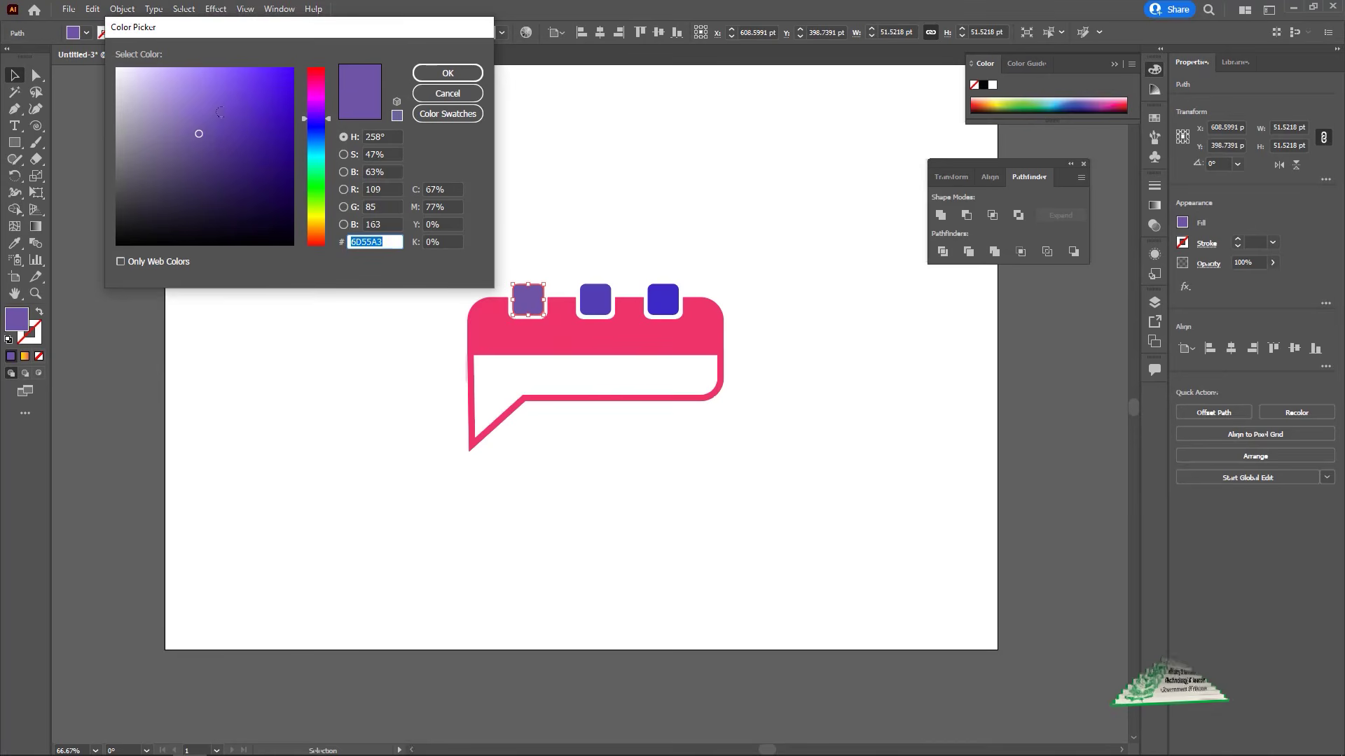
left_click(448, 73)
left_click(699, 244)
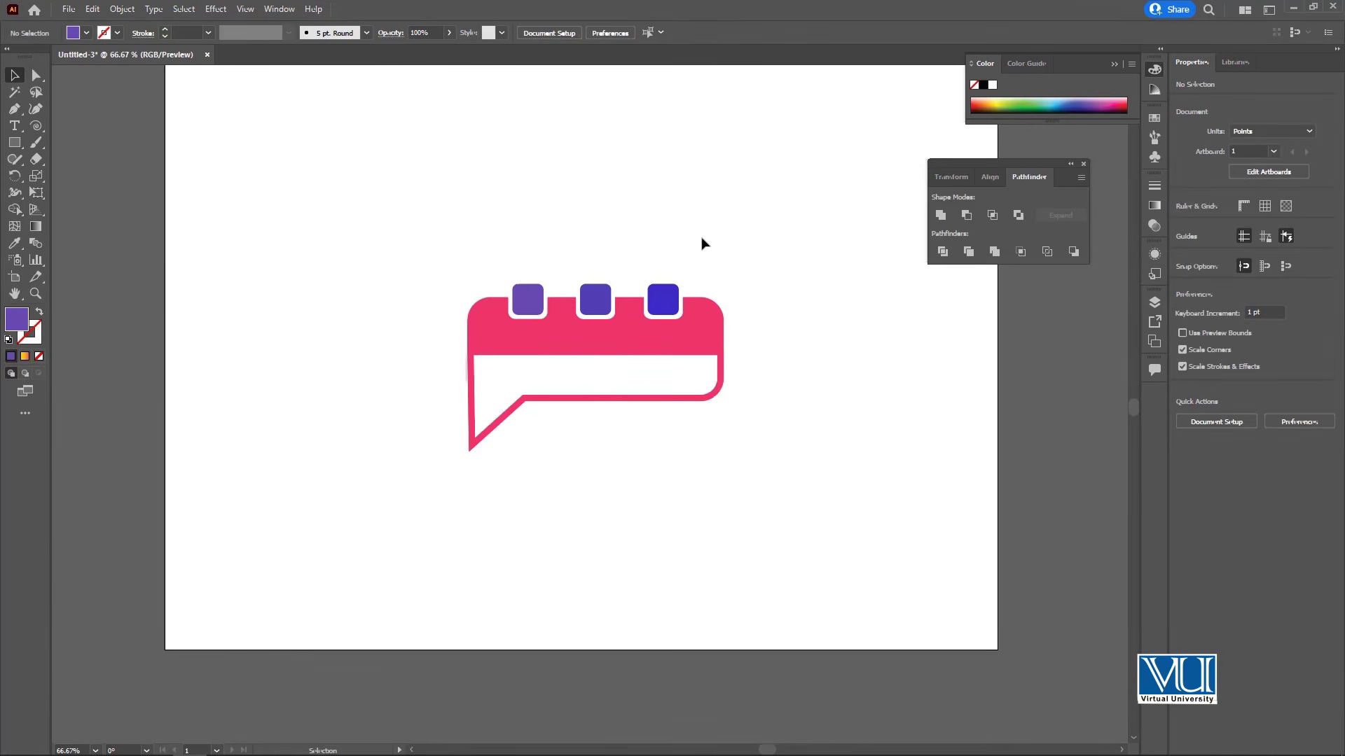
Show the Layer 1 sketch again and add a new layer above Layer 2
key("ctrl+minus")
key("ctrl+minus")
key("ctrl+minus")
key("ctrl+plus")
key("ctrl+plus")
key("ctrl+plus")
key("ctrl+plus")
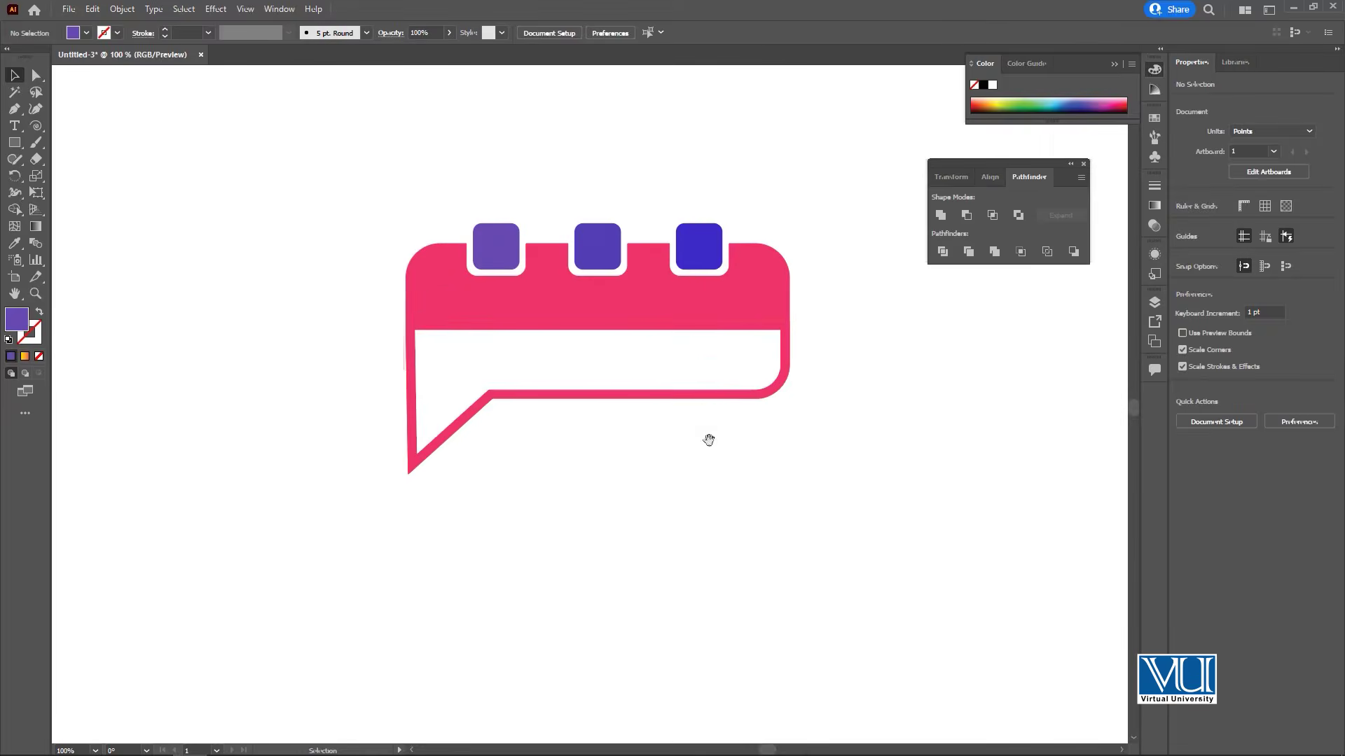
left_click_drag(708, 439, 686, 407)
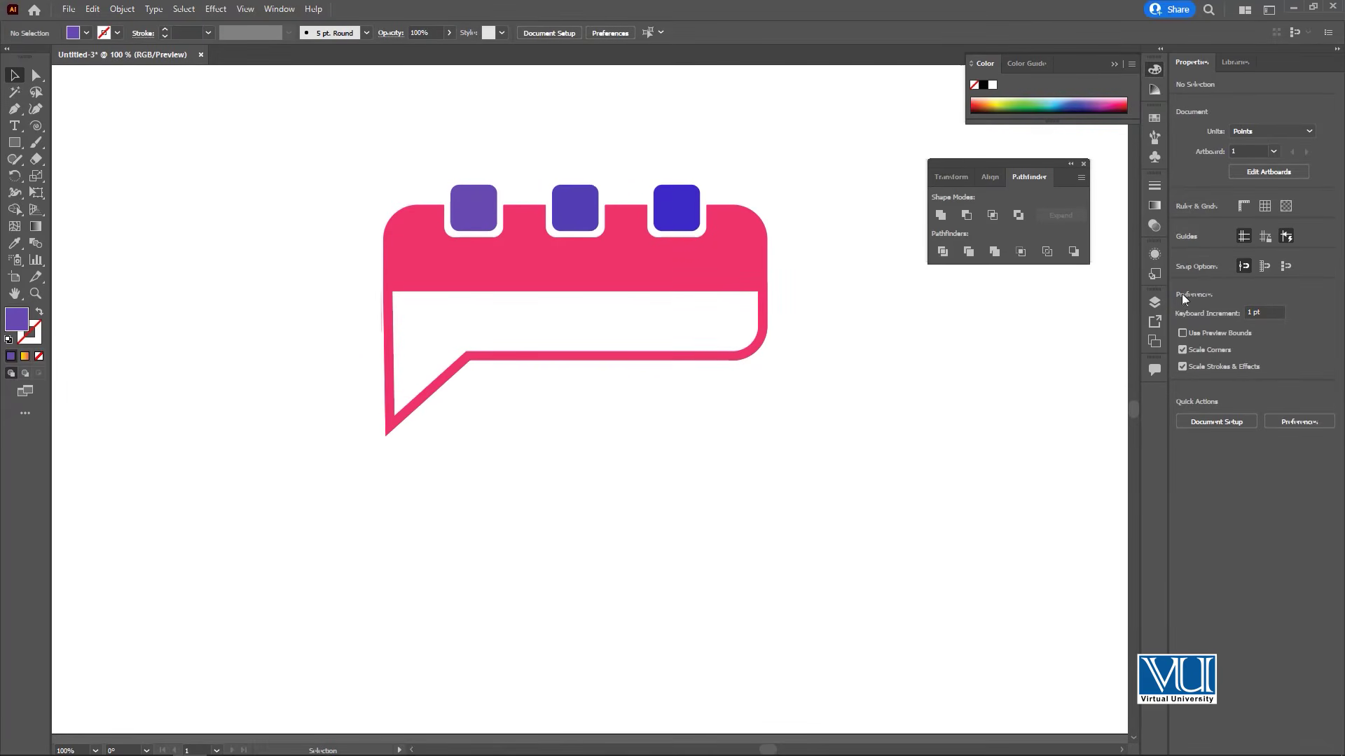
left_click(1154, 304)
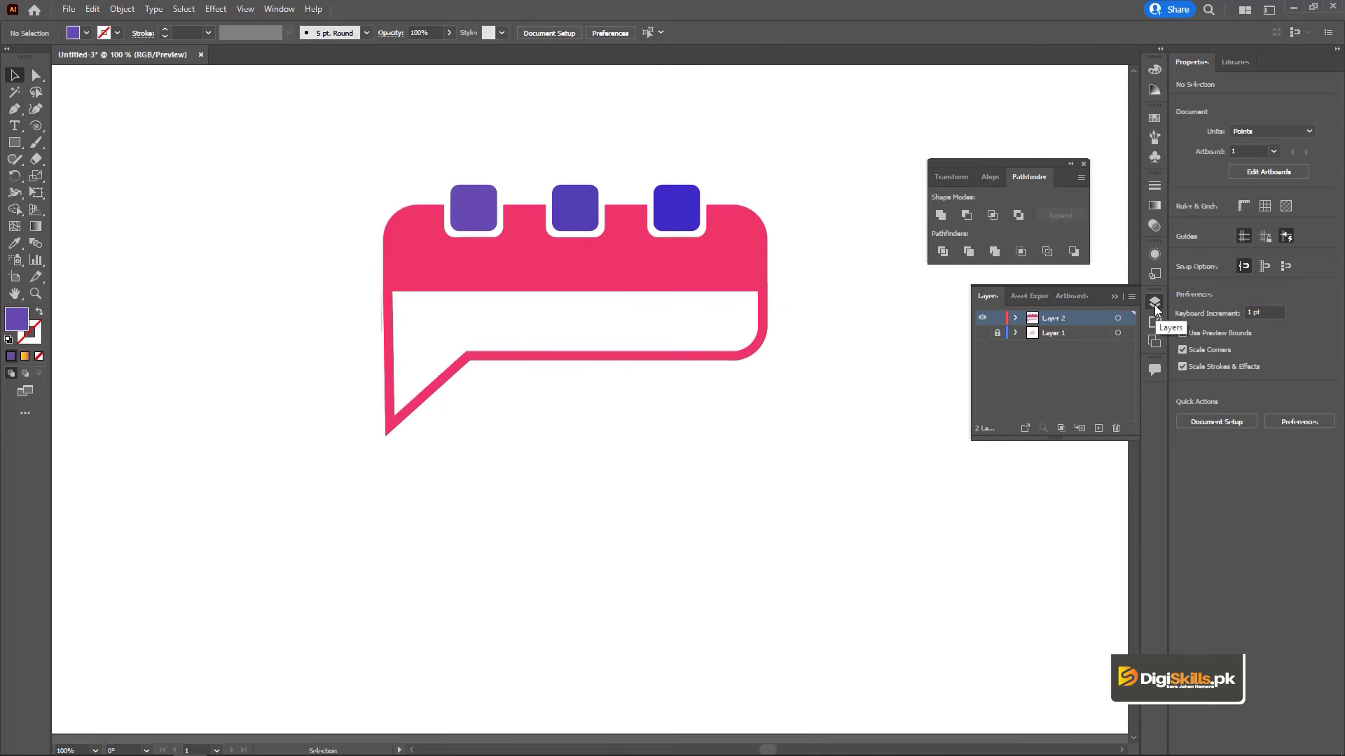
left_click(983, 333)
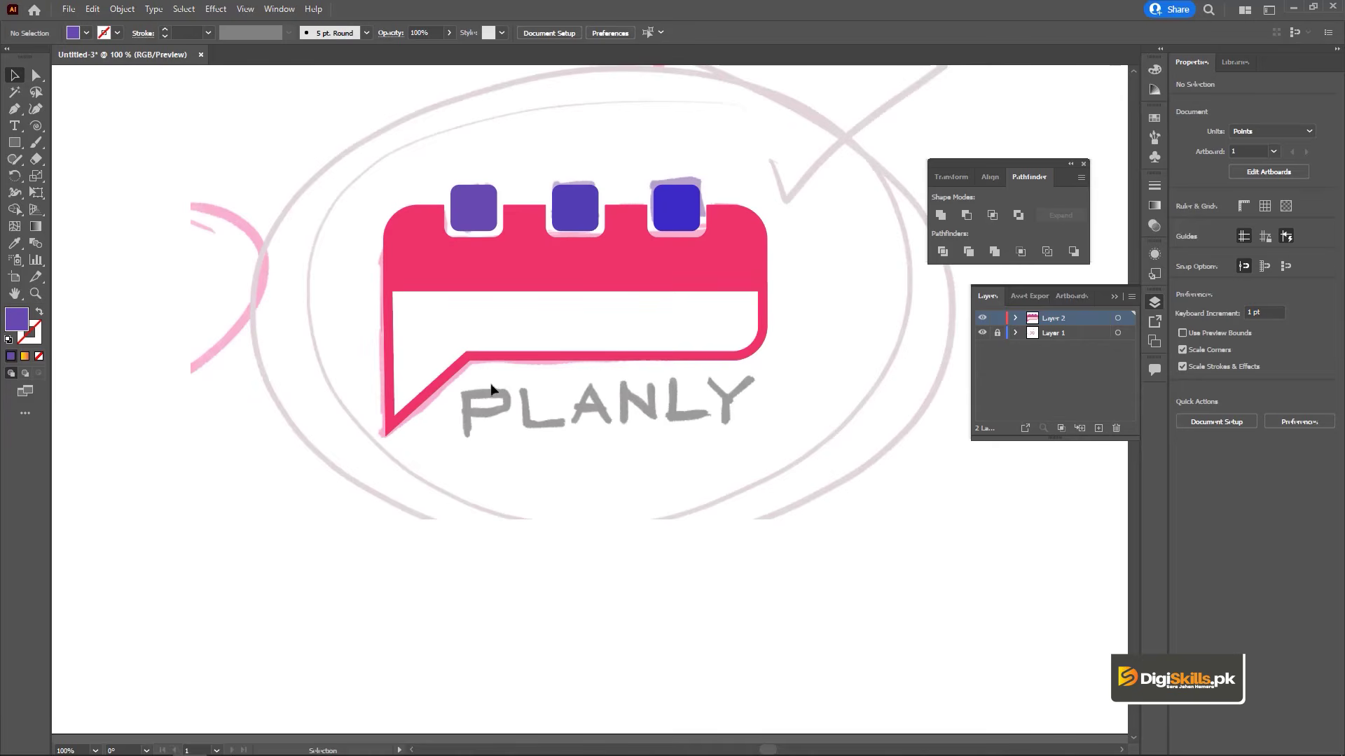
left_click(1099, 428)
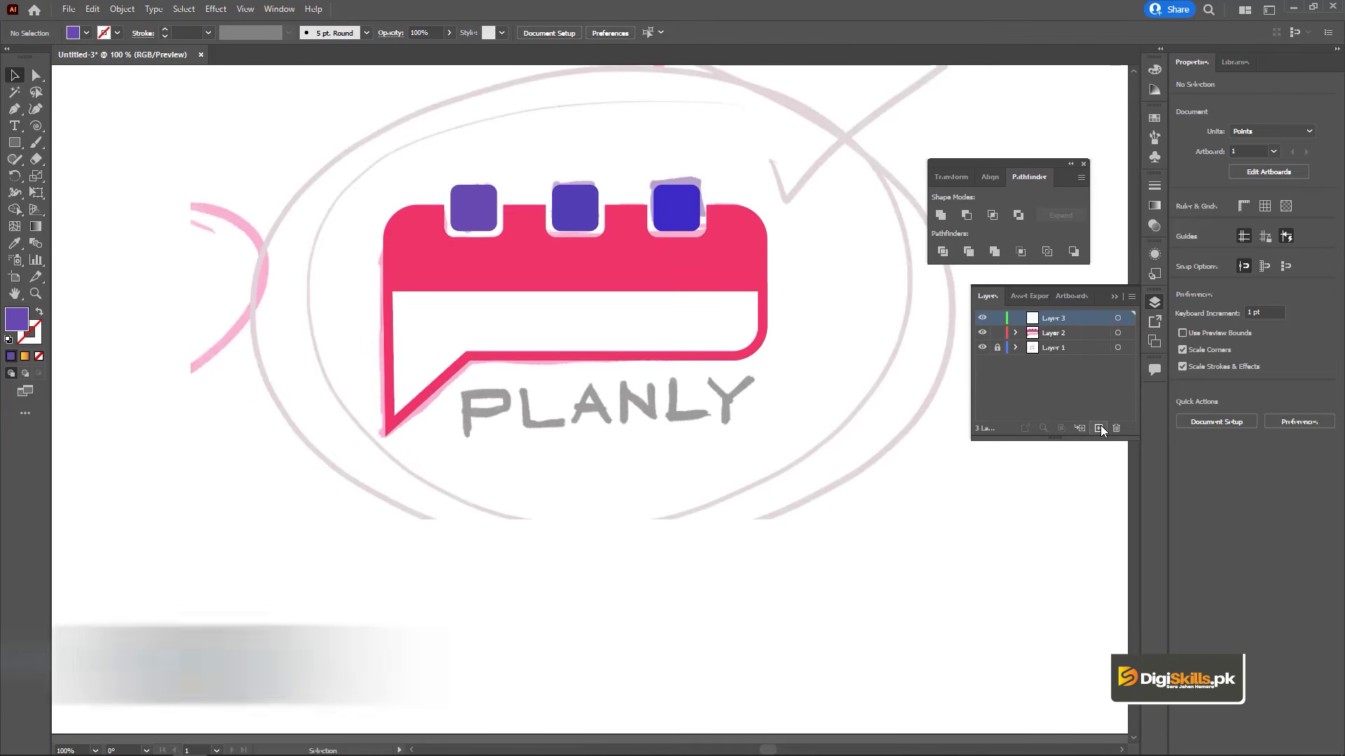
Add the point text PLANLY on the new layer near the sketched lettering beneath the speech bubble
left_click(15, 127)
left_click(520, 417)
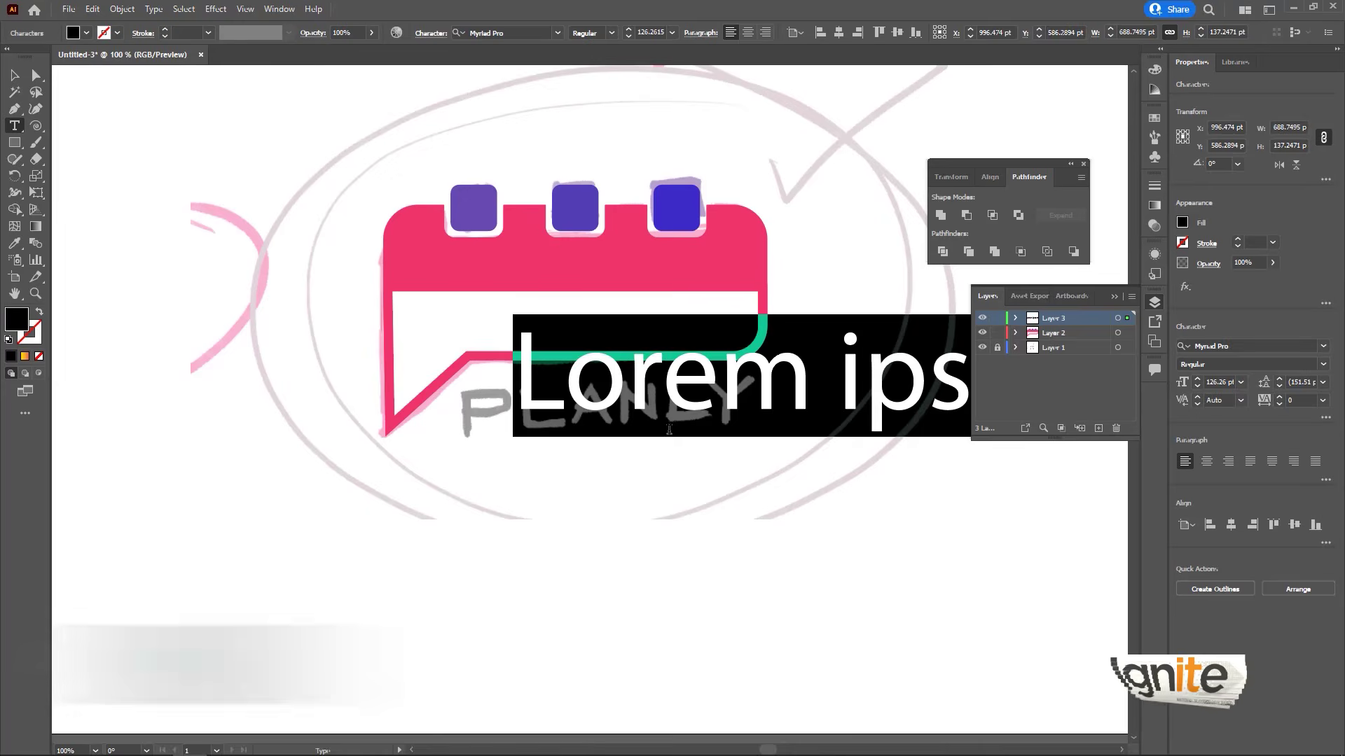
type("PLA")
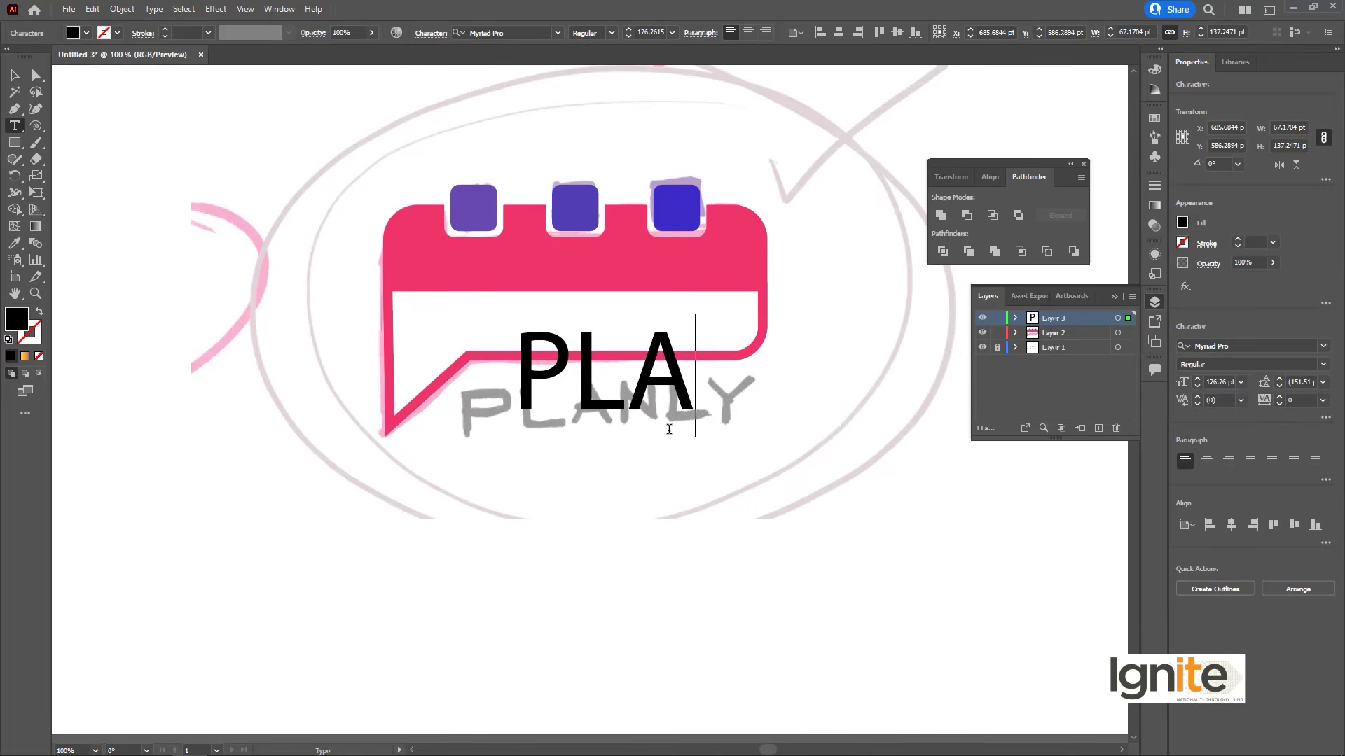
type("NLY")
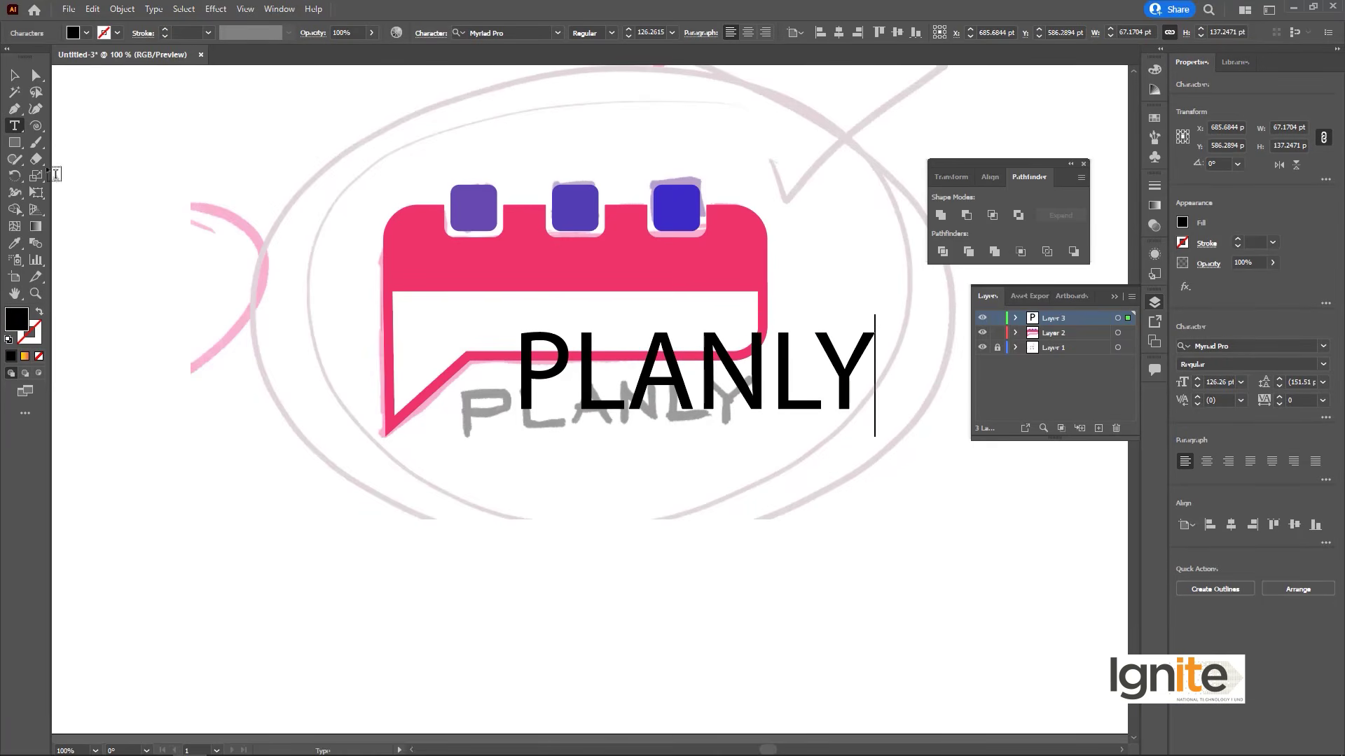
Scale the PLANLY text down to about 84.5 pt and place it over the sketched lettering
left_click(14, 76)
left_click_drag(877, 316, 756, 354)
left_click_drag(697, 391, 662, 409)
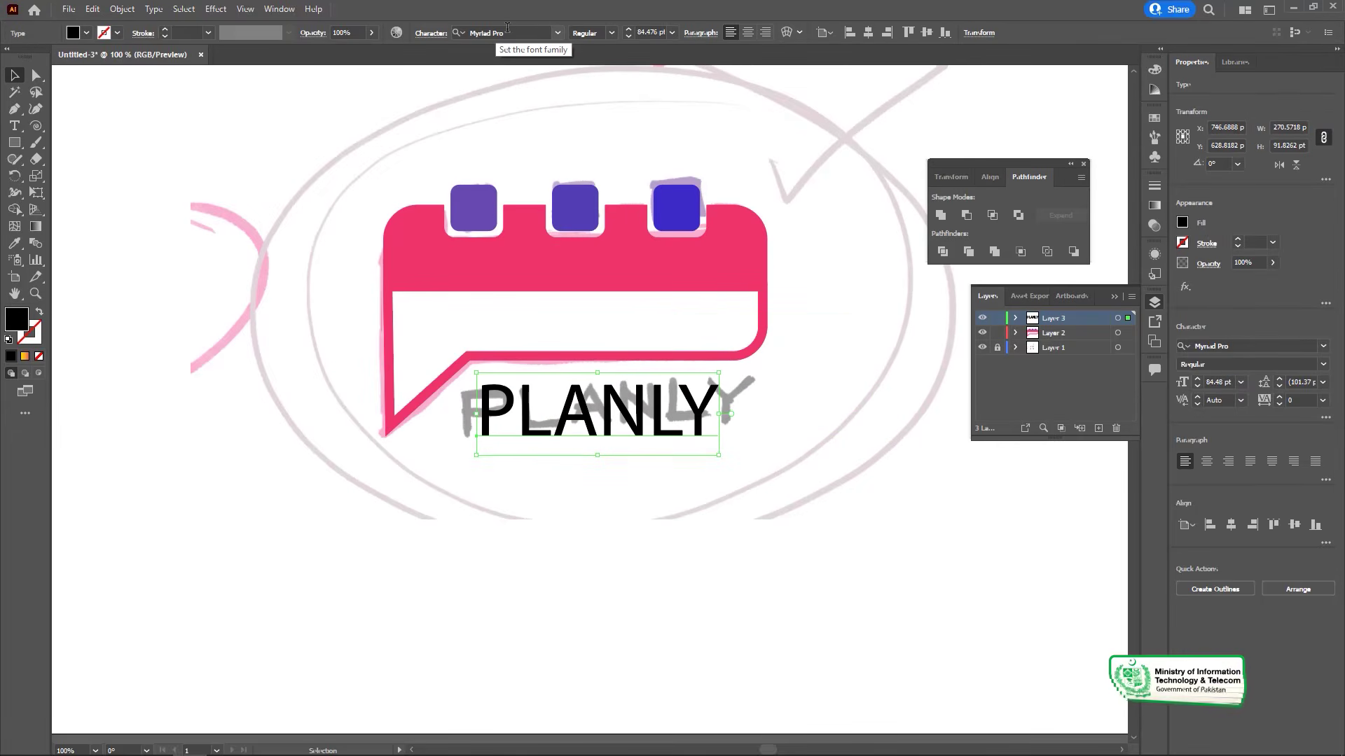
Change the PLANLY text's font to Paytone One Regular, then resize it to about 87.9 pt and align its end with the bubble's right edge
left_click(558, 33)
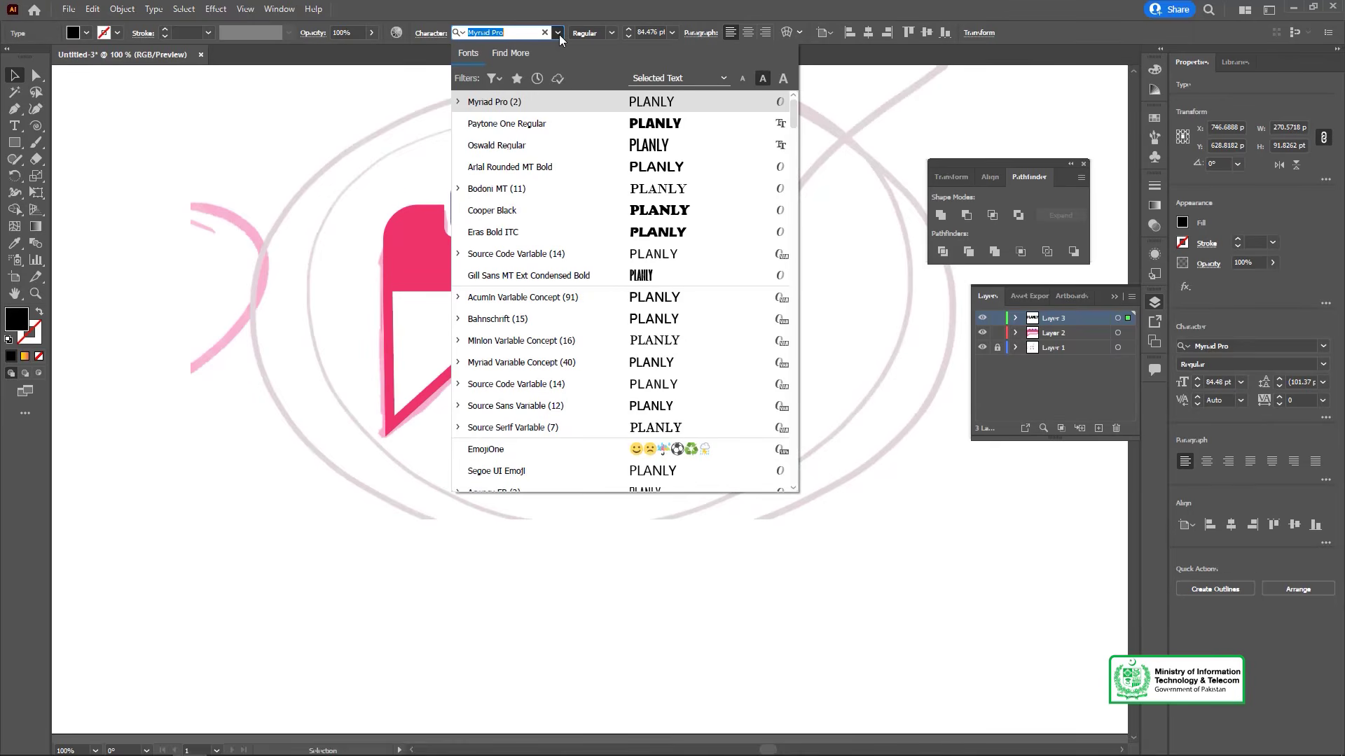
left_click(549, 128)
left_click_drag(704, 432, 756, 459)
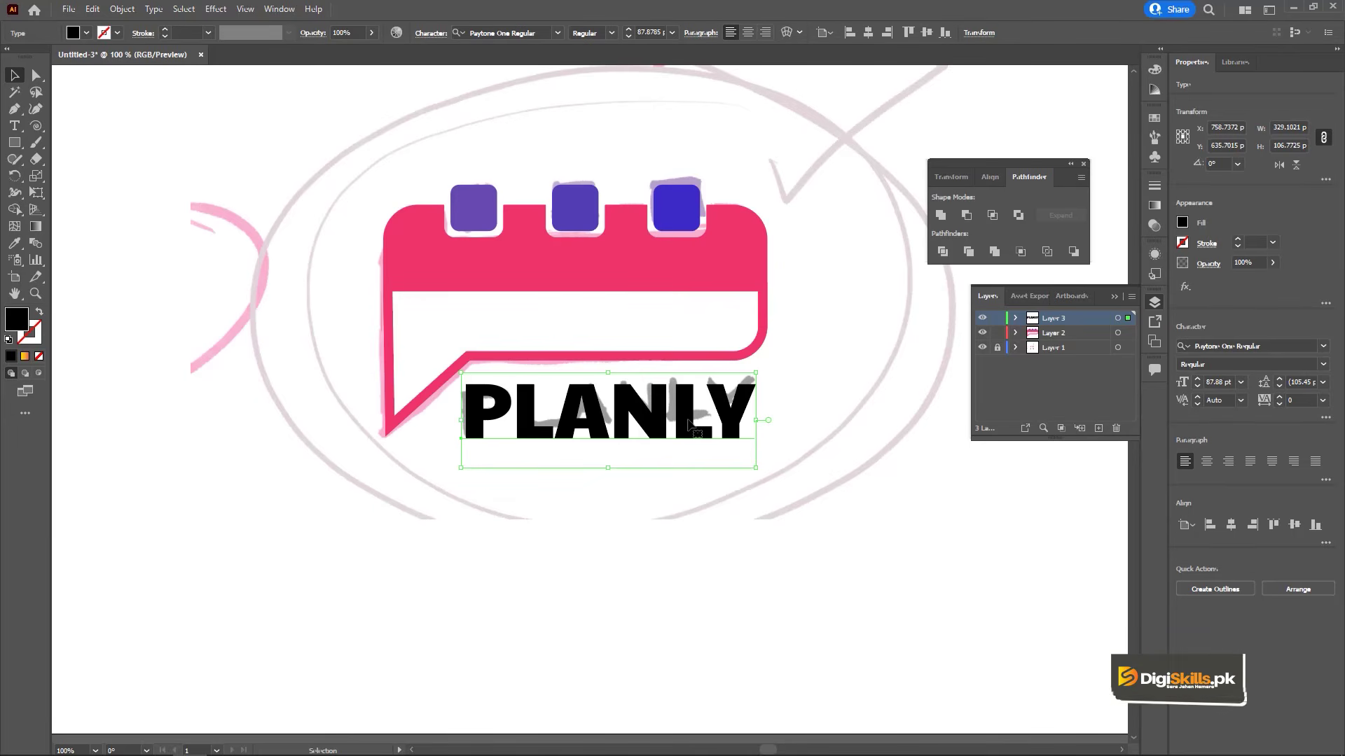
left_click_drag(728, 419, 739, 420)
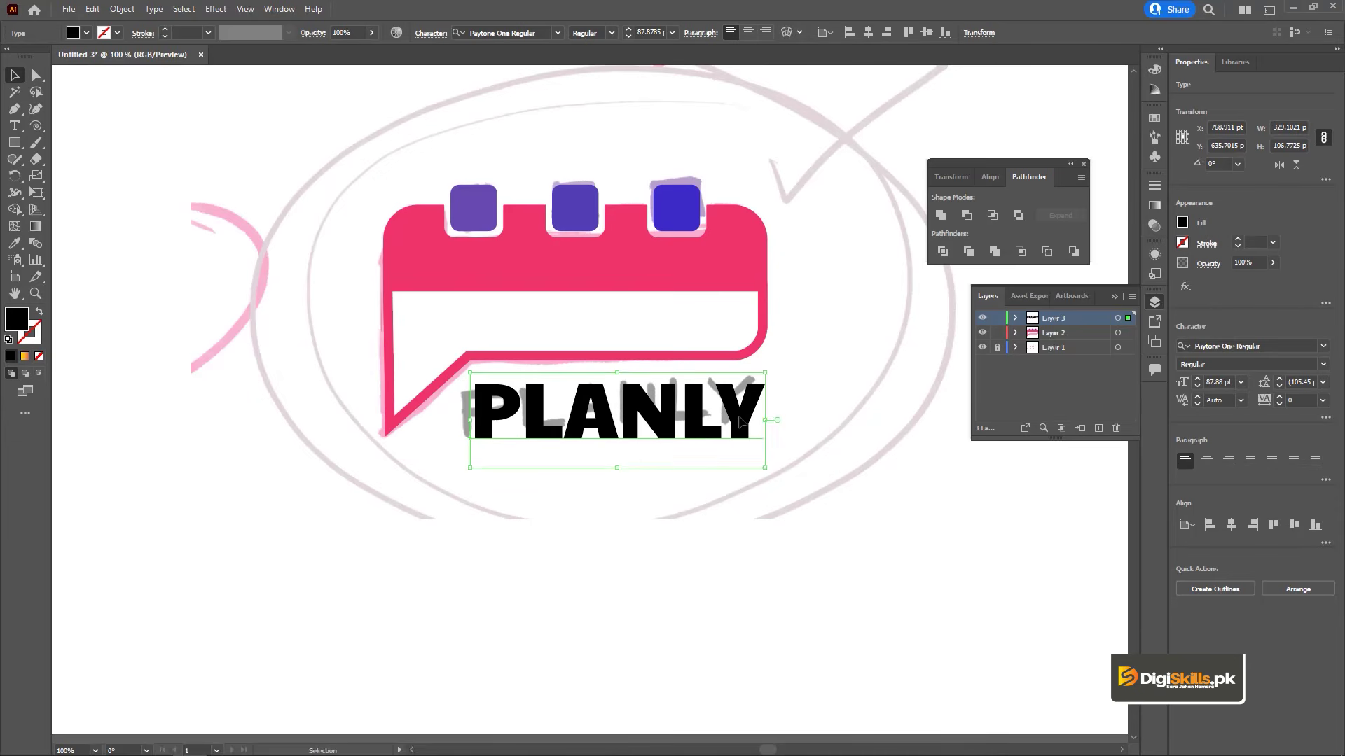
Show the rulers and add vertical guides at the bubble's left and right edges plus a horizontal guide at its tail tip
key("ctrl+r")
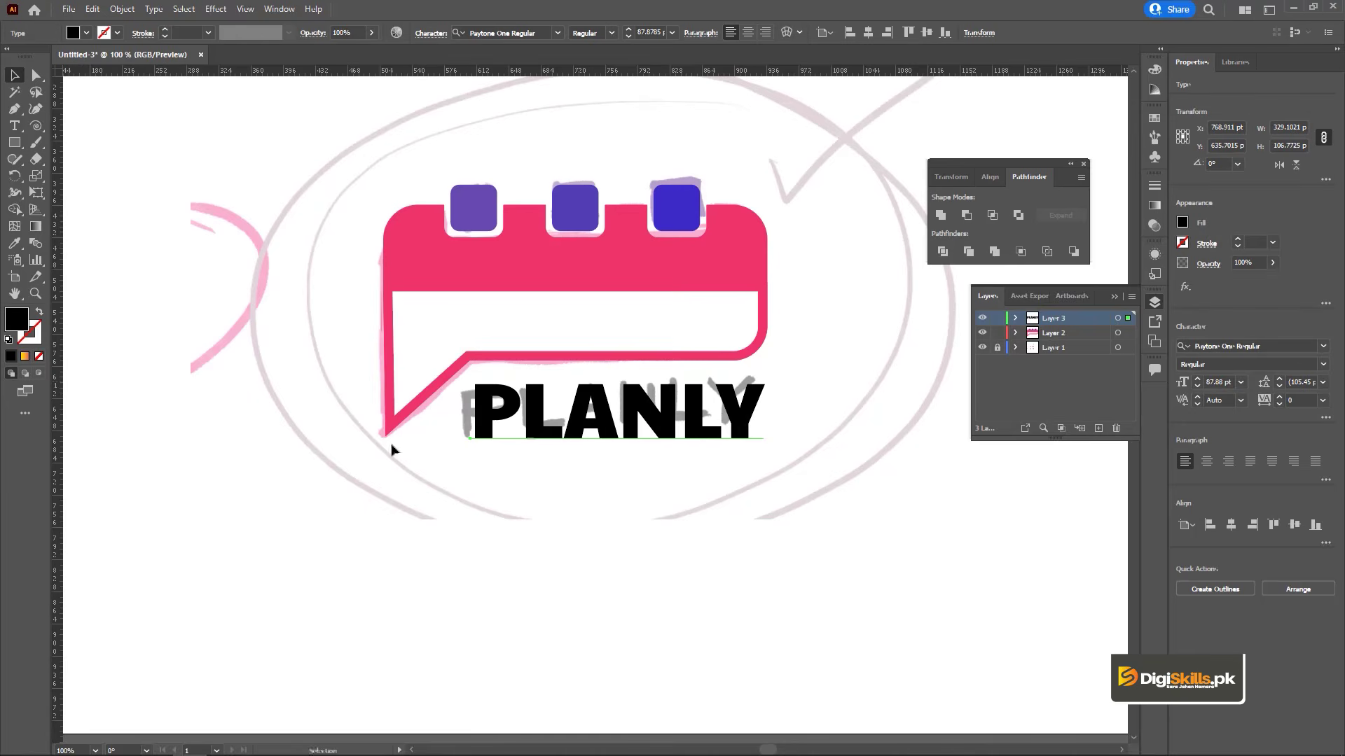
left_click_drag(400, 381, 384, 380)
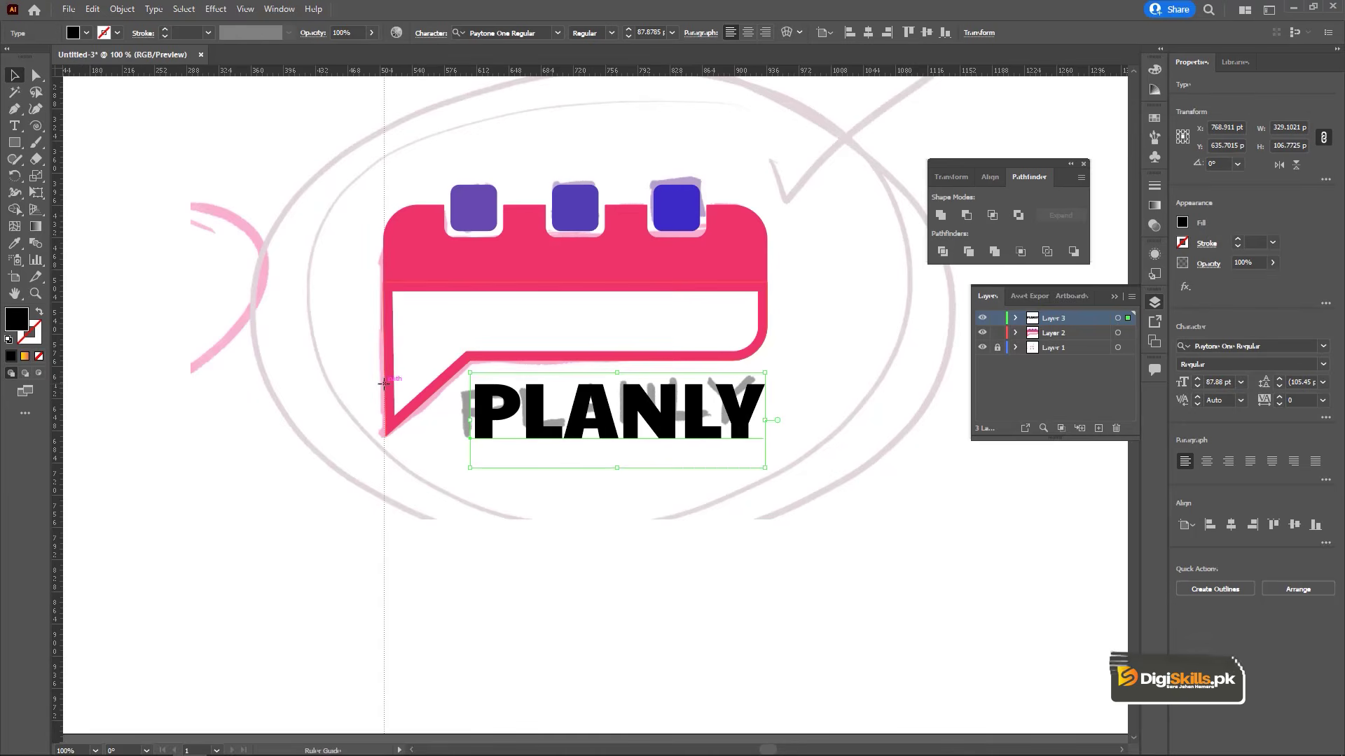
left_click_drag(61, 366, 768, 353)
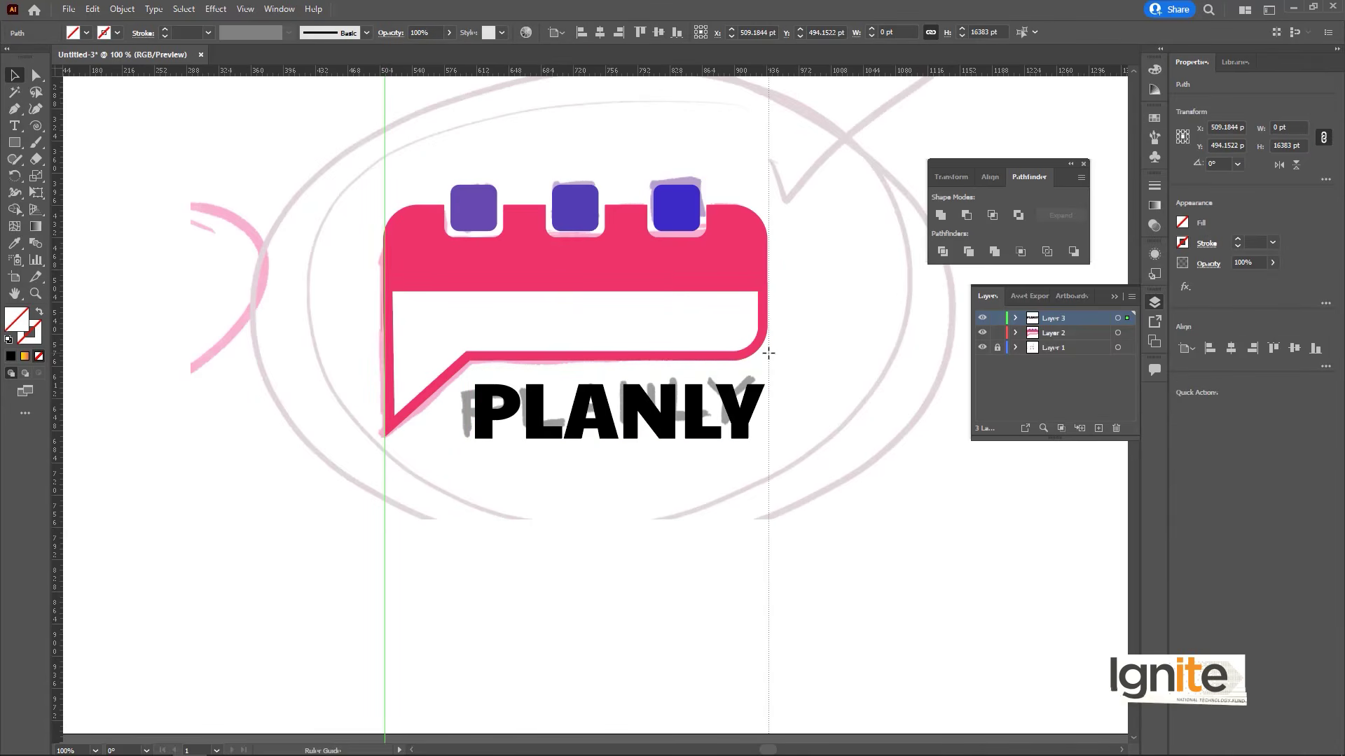
mouse_move(675, 60)
left_mouse_down()
mouse_move(677, 99)
mouse_move(675, 57)
left_mouse_up()
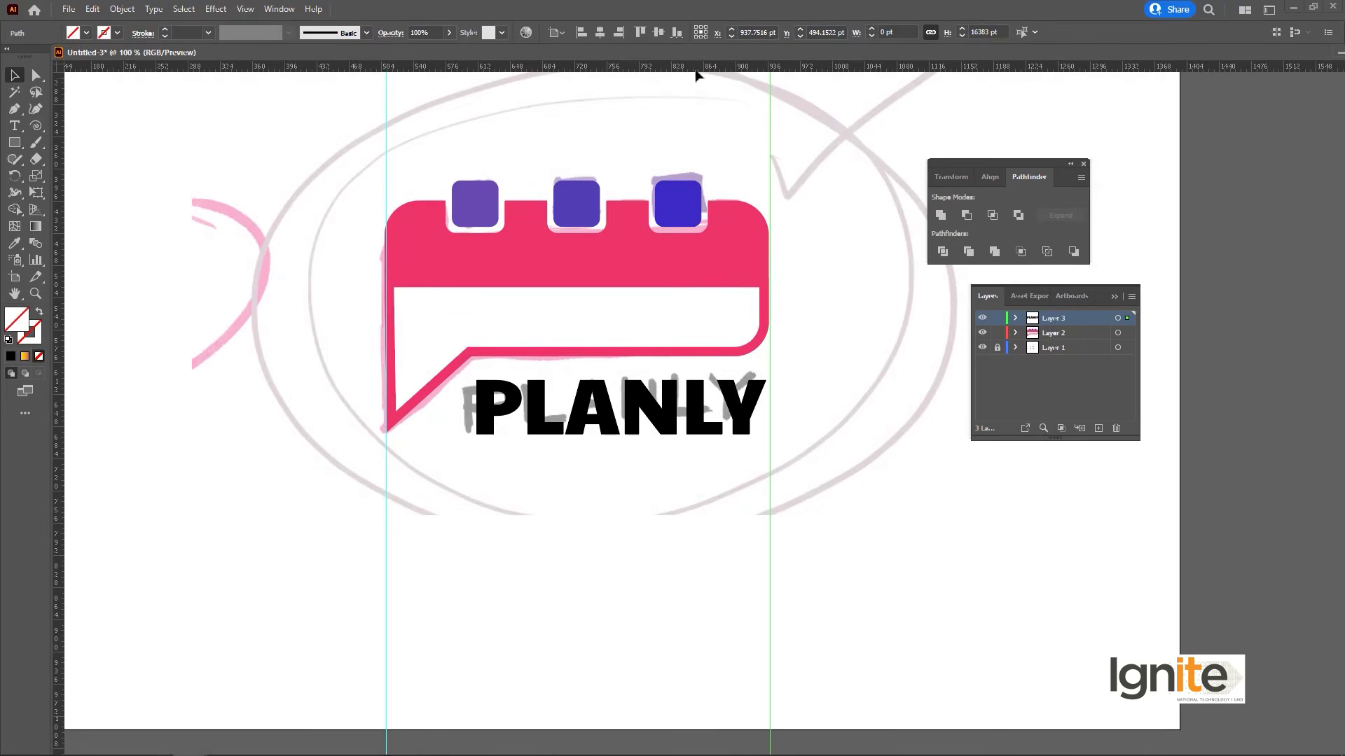
left_click_drag(656, 434, 656, 433)
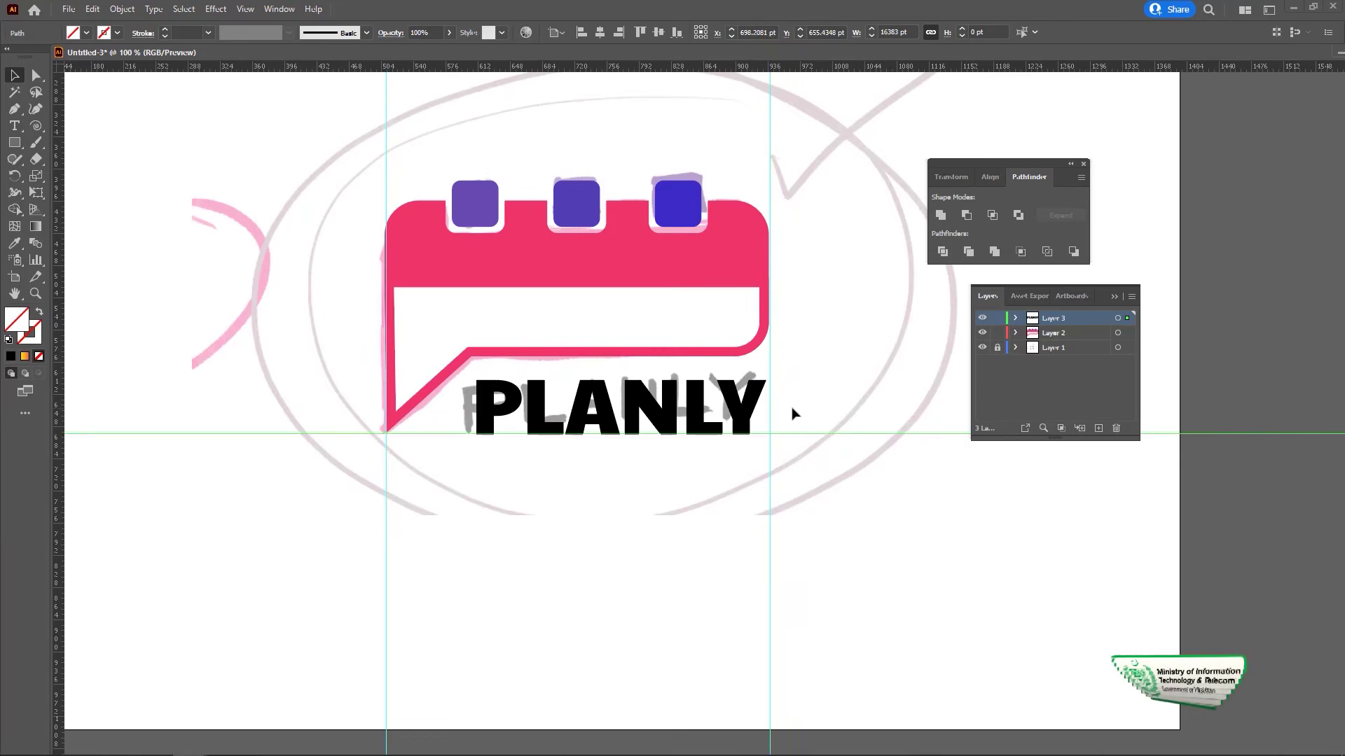
Enlarge the PLANLY text to about 91.5 pt and fit it against the right-edge guide and the horizontal baseline guide
scroll(793, 413, "up", 3)
scroll(661, 382, "down", 1)
left_click_drag(655, 390, 661, 386)
key("ctrl+minus")
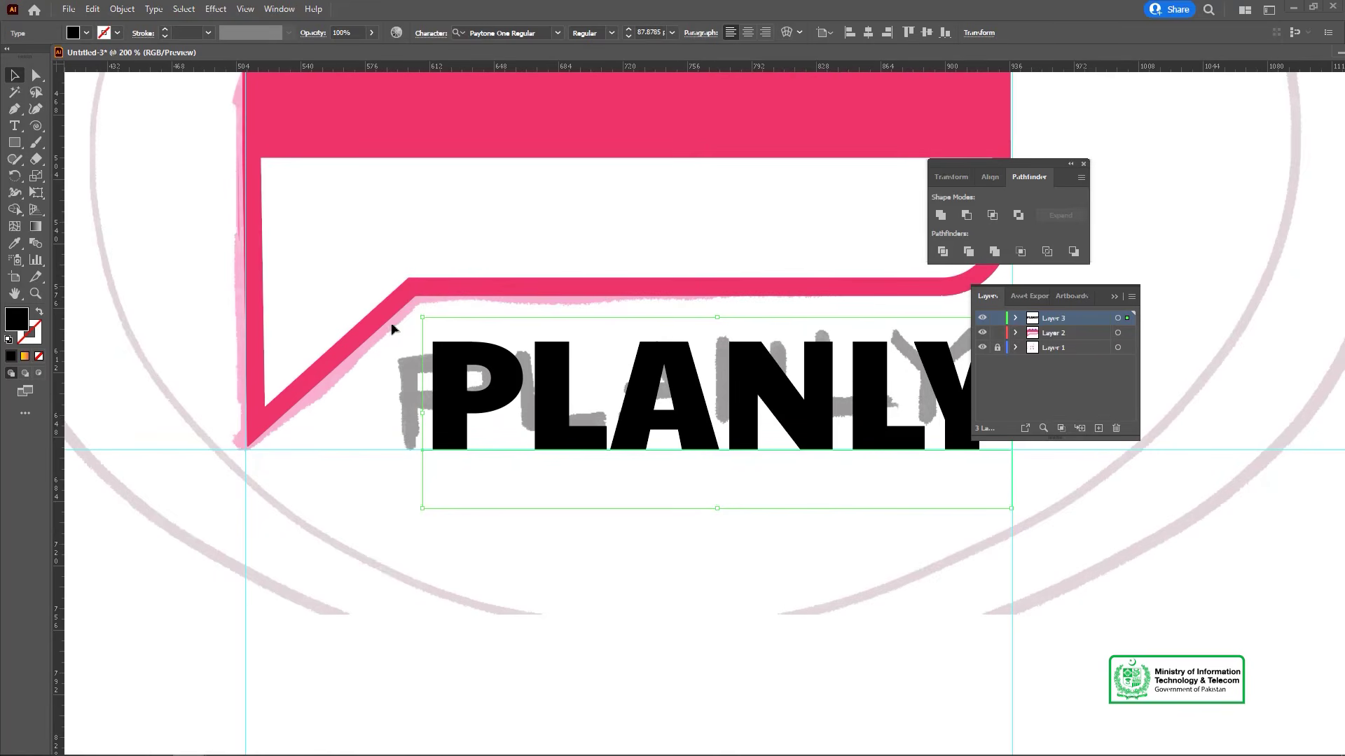
left_click_drag(421, 317, 402, 304)
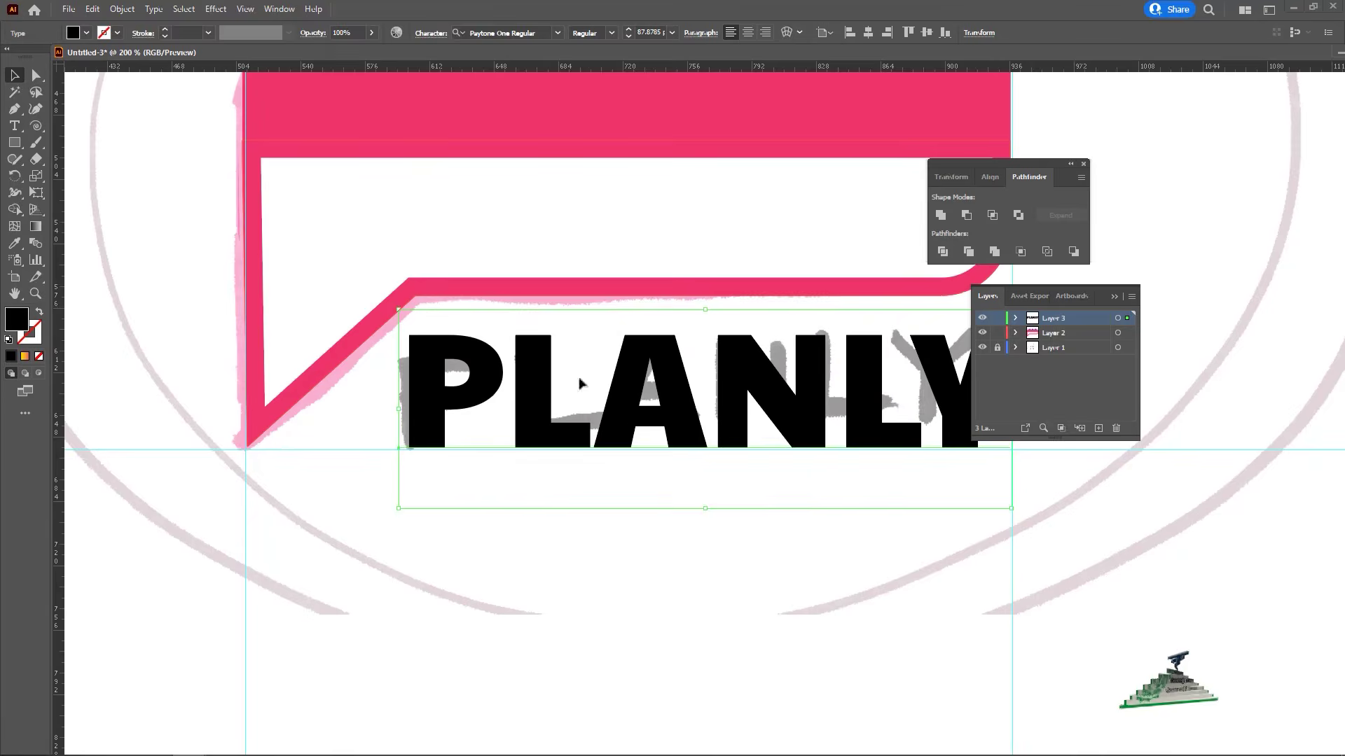
left_click_drag(658, 409, 658, 406)
key("ctrl+minus")
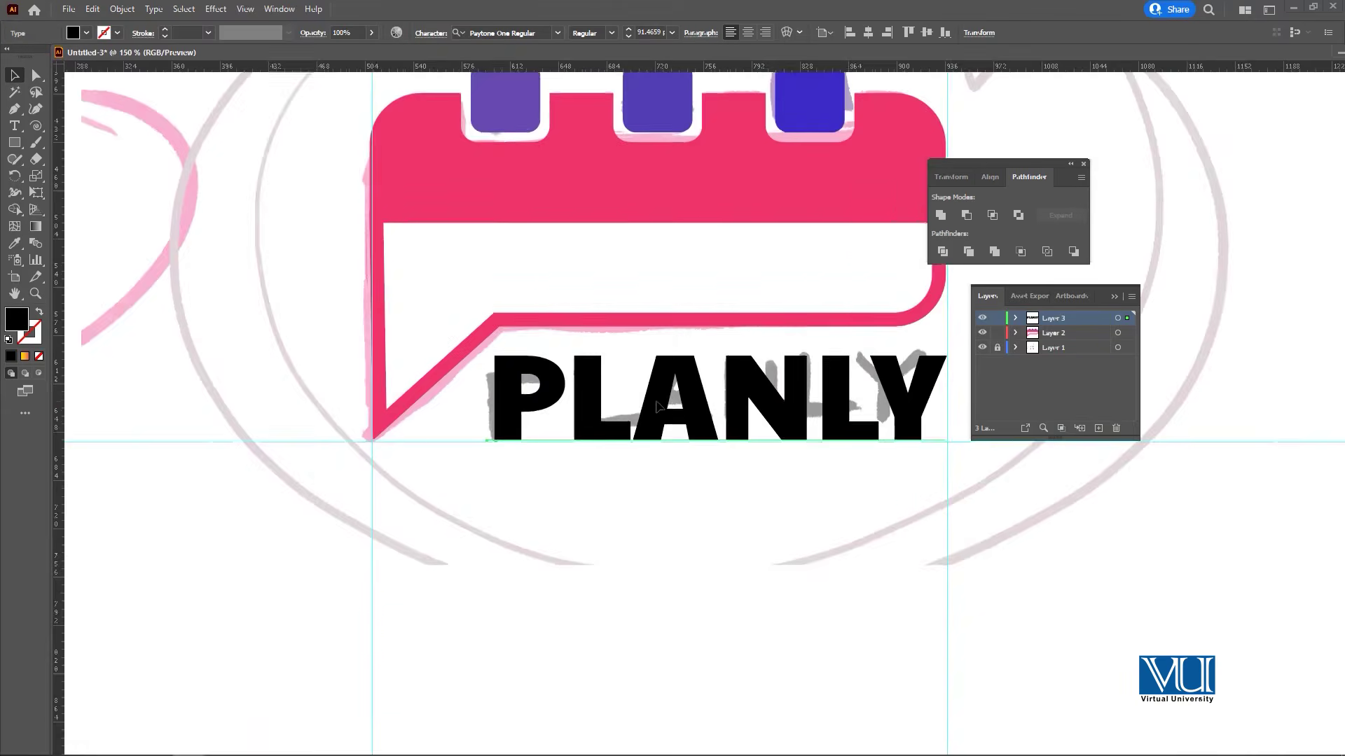
key("ctrl+minus")
left_click(901, 513)
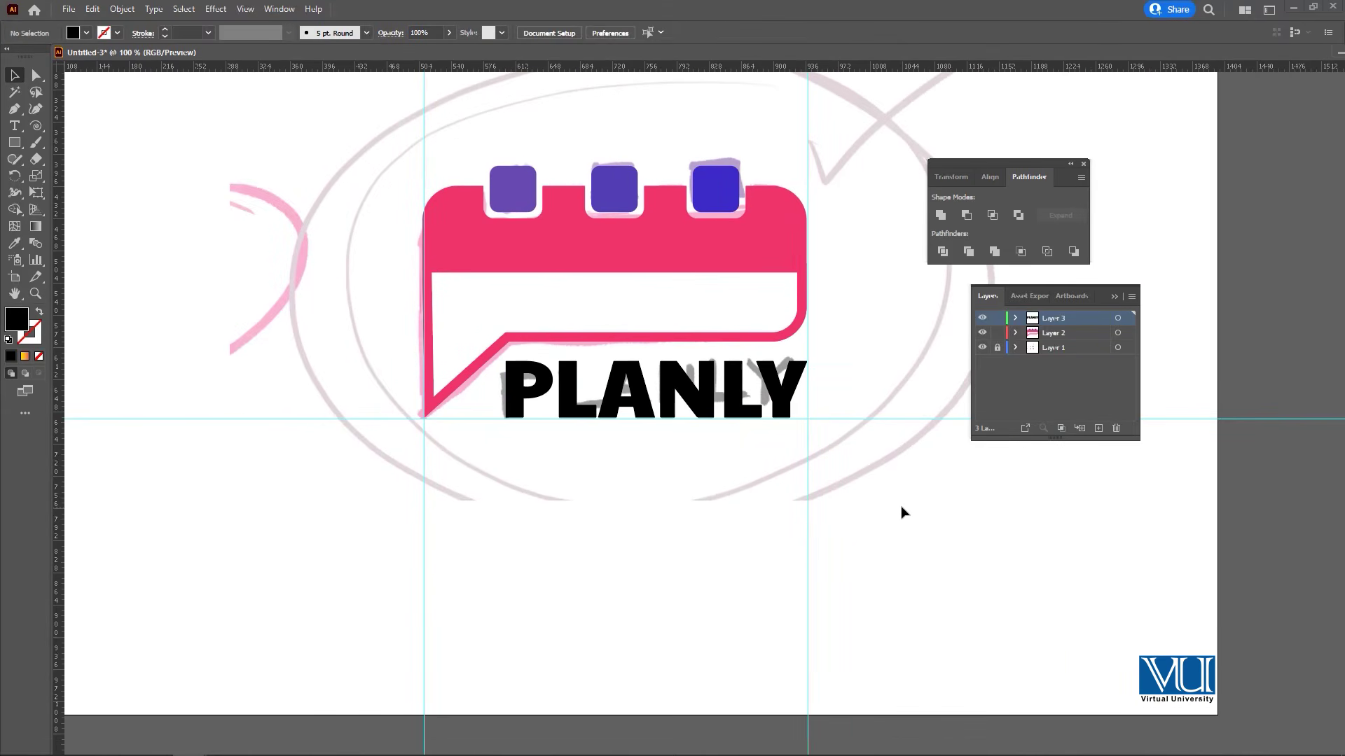
Hide the sketch on Layer 1 so that only the vector logo is displayed
key("ctrl+minus")
key("ctrl+minus")
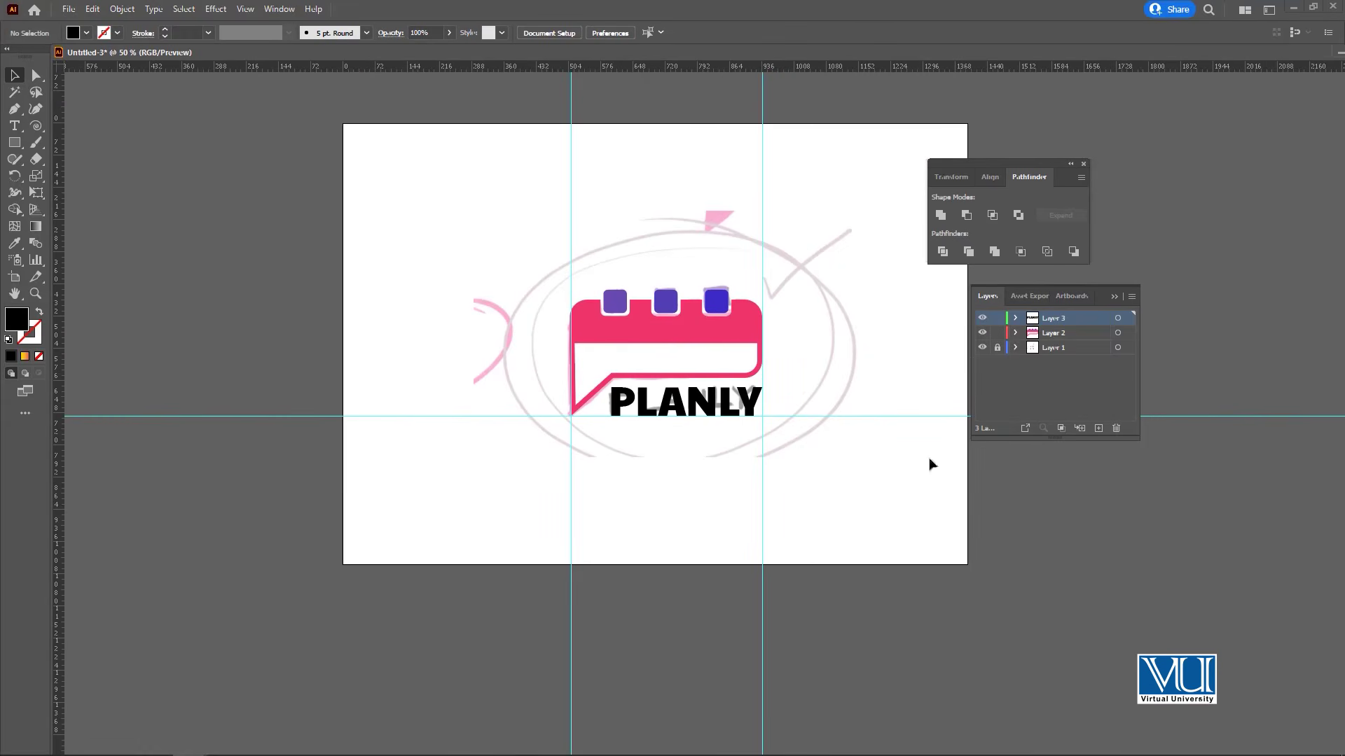
left_click(983, 348)
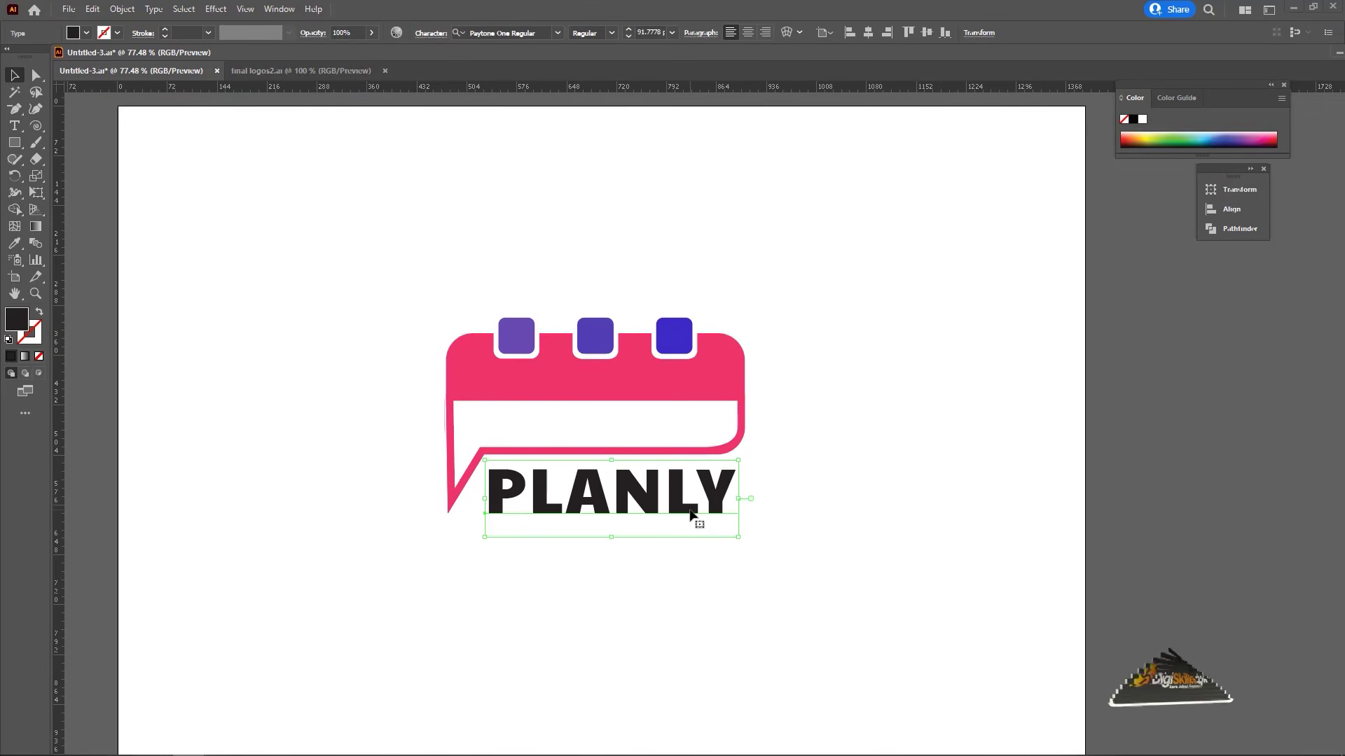
Apply the first small square's purple fill to the PLANLY text with the Eyedropper
key("i")
left_click(512, 333)
key("v")
left_click(376, 281)
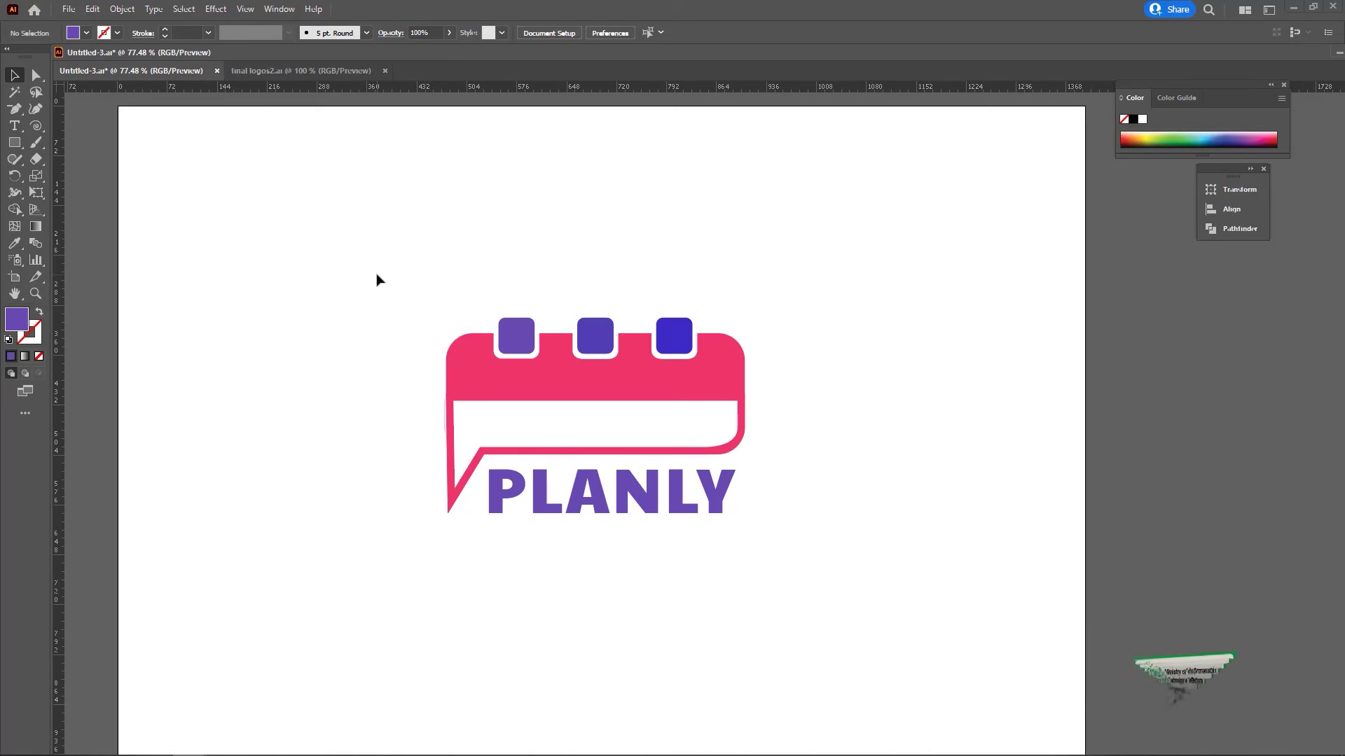
Switch to the final logos2.ai document and examine the PLANLY logo variations
left_click(308, 71)
scroll(735, 280, "right", 2)
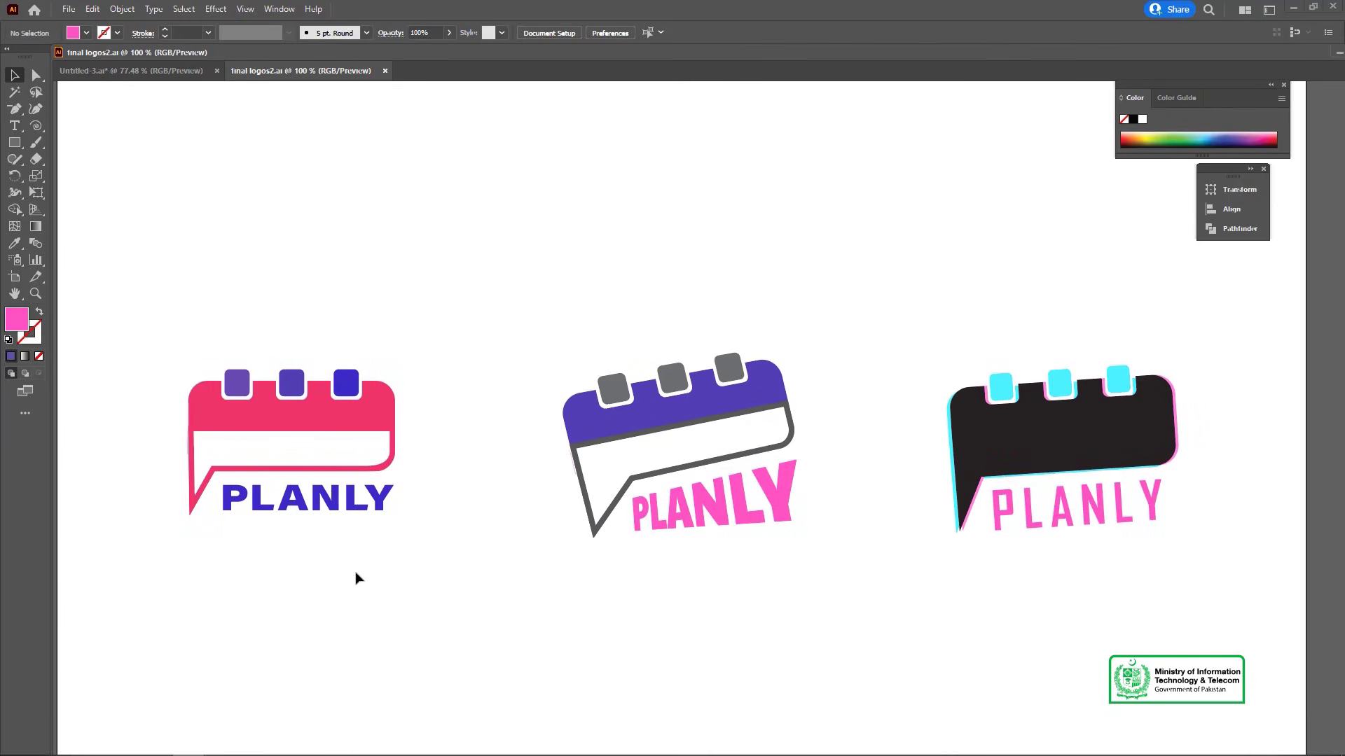
Examine the pink, tilted purple and black PLANLY logo variations one by one up close, and all three together on the artboard
key("ctrl+=")
left_click_drag(291, 549, 811, 497)
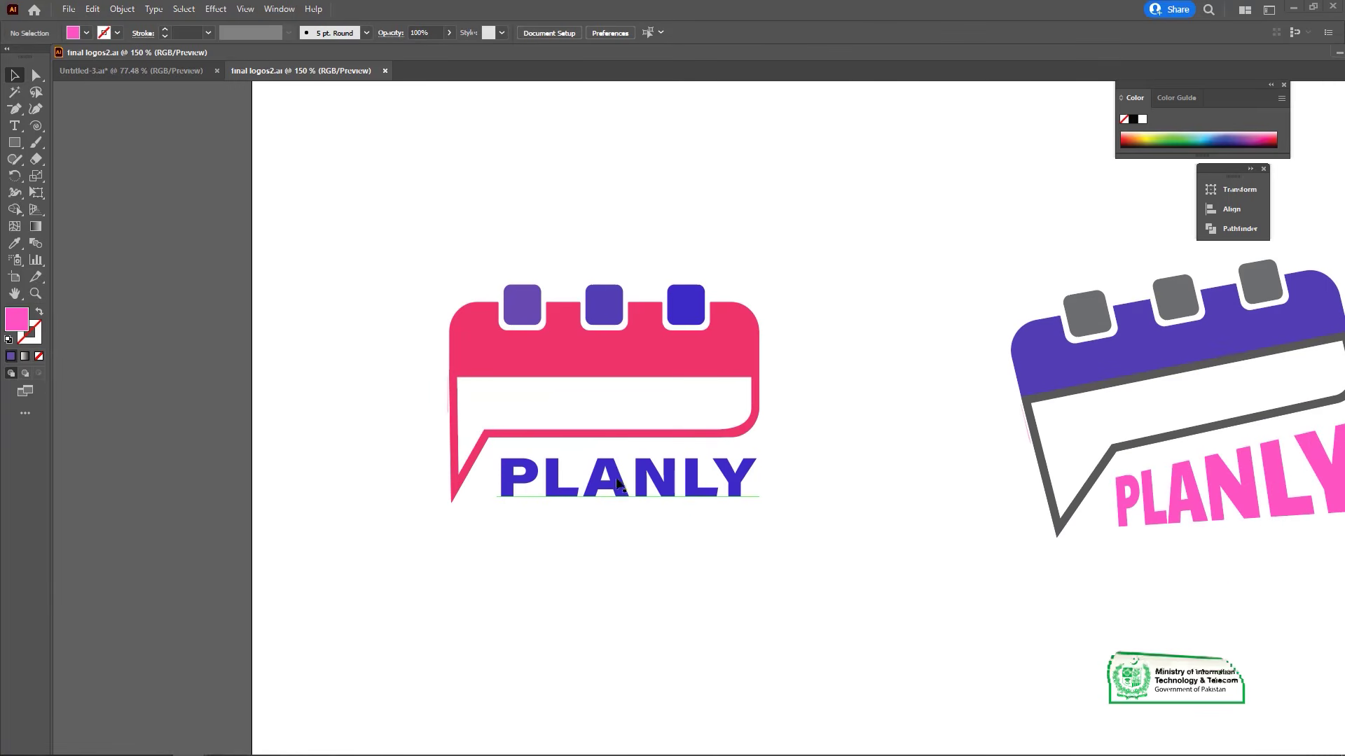
left_click_drag(768, 549, 665, 586)
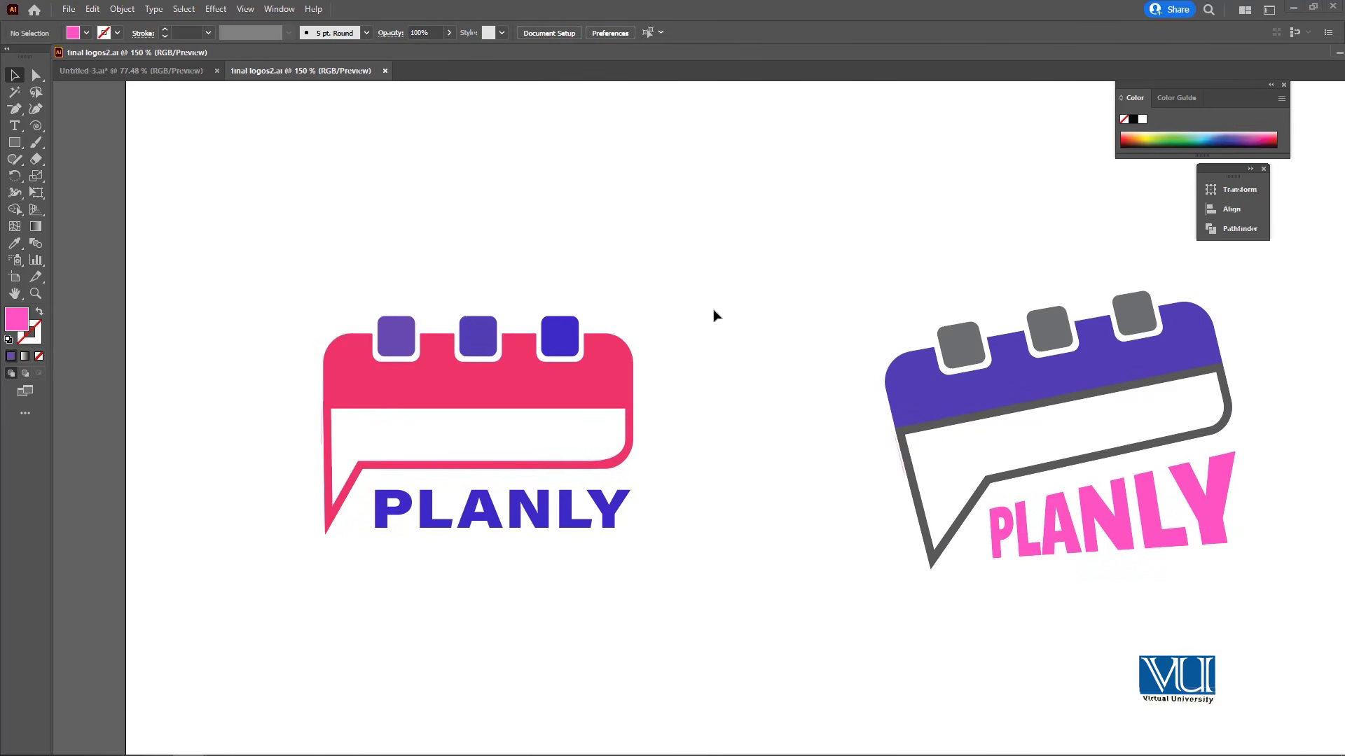
left_click_drag(778, 525, 388, 471)
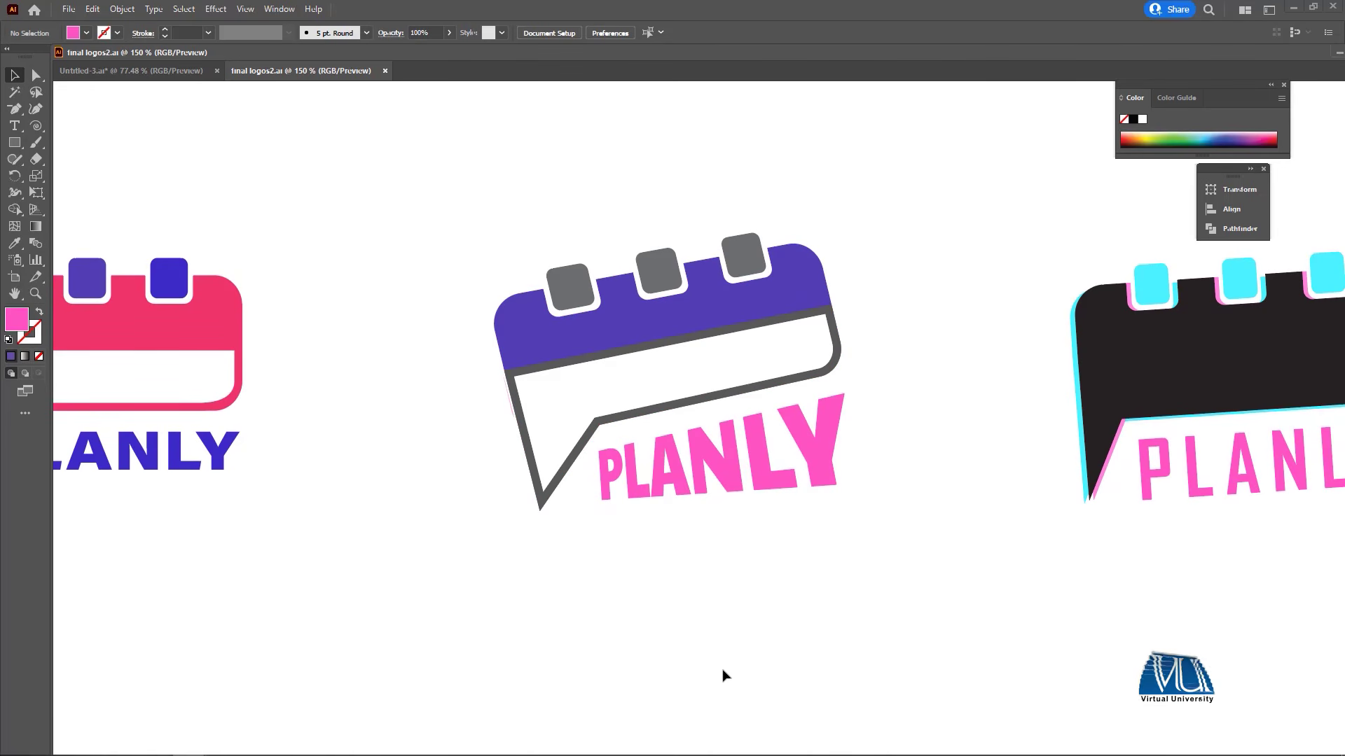
left_click_drag(779, 582, 308, 624)
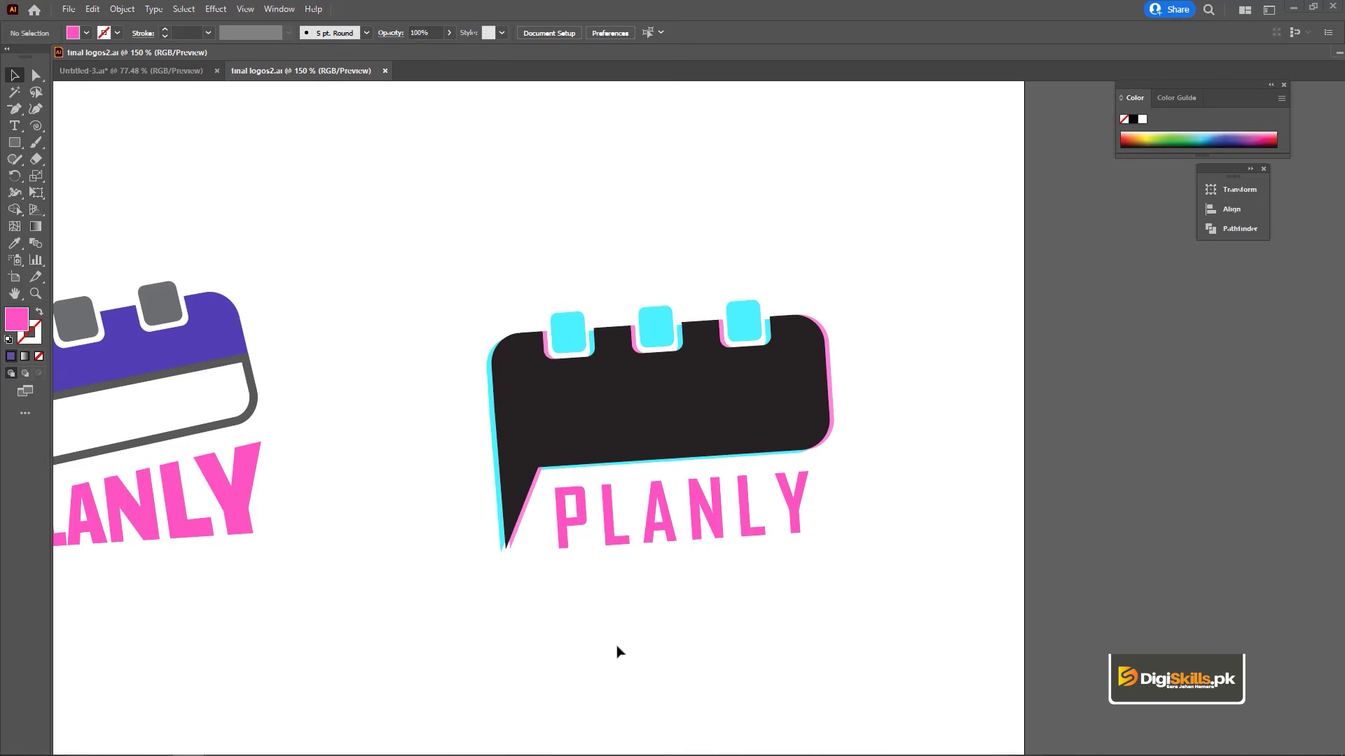
key("ctrl+minus")
key("ctrl+minus")
left_click_drag(478, 592, 721, 583)
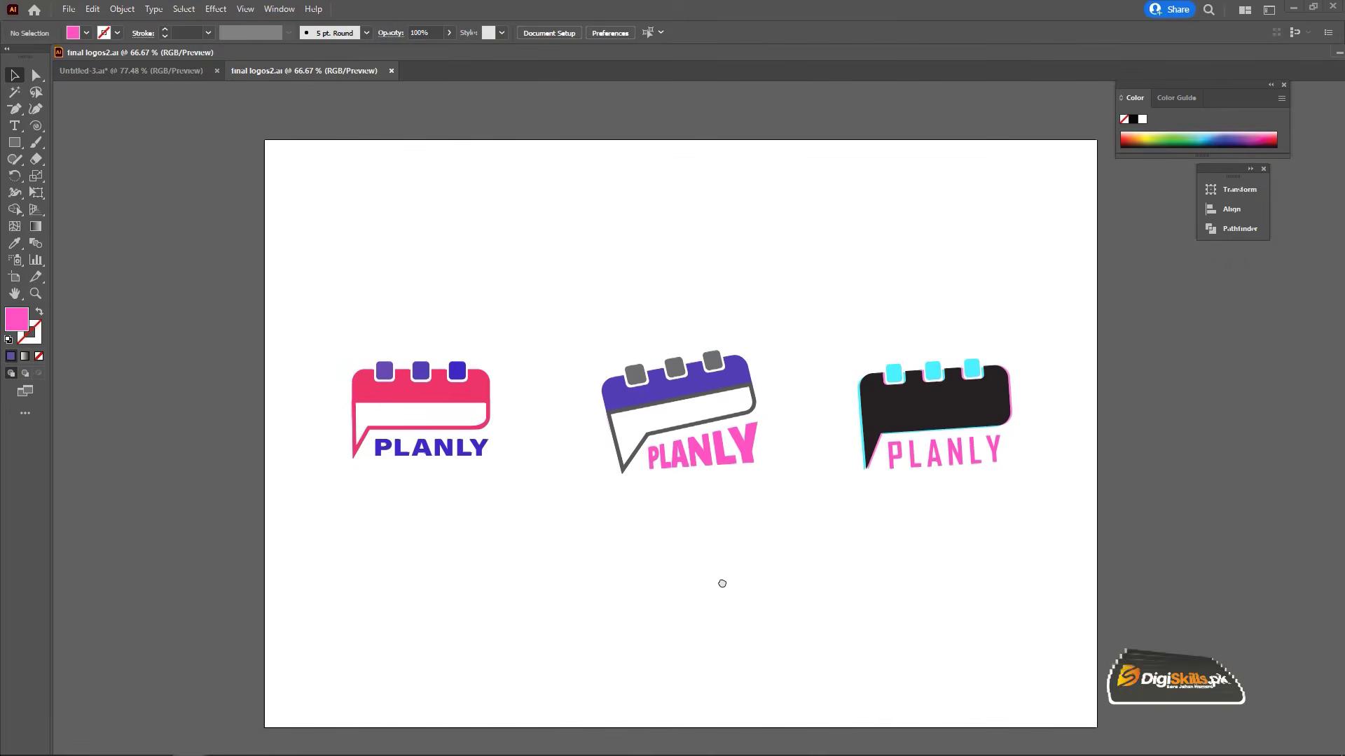
key("ctrl+plus")
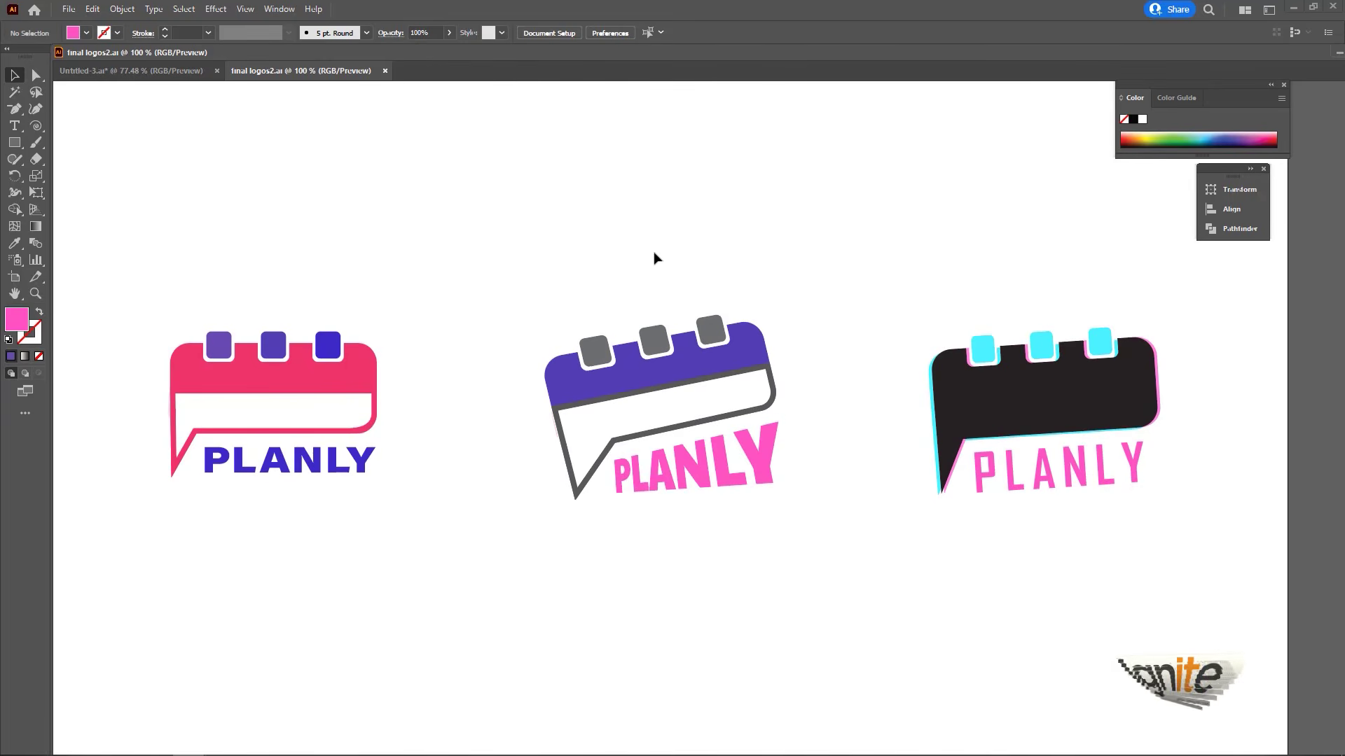
Show the document in full-screen mode without the interface and inspect the three PLANLY logos side by side
key("f")
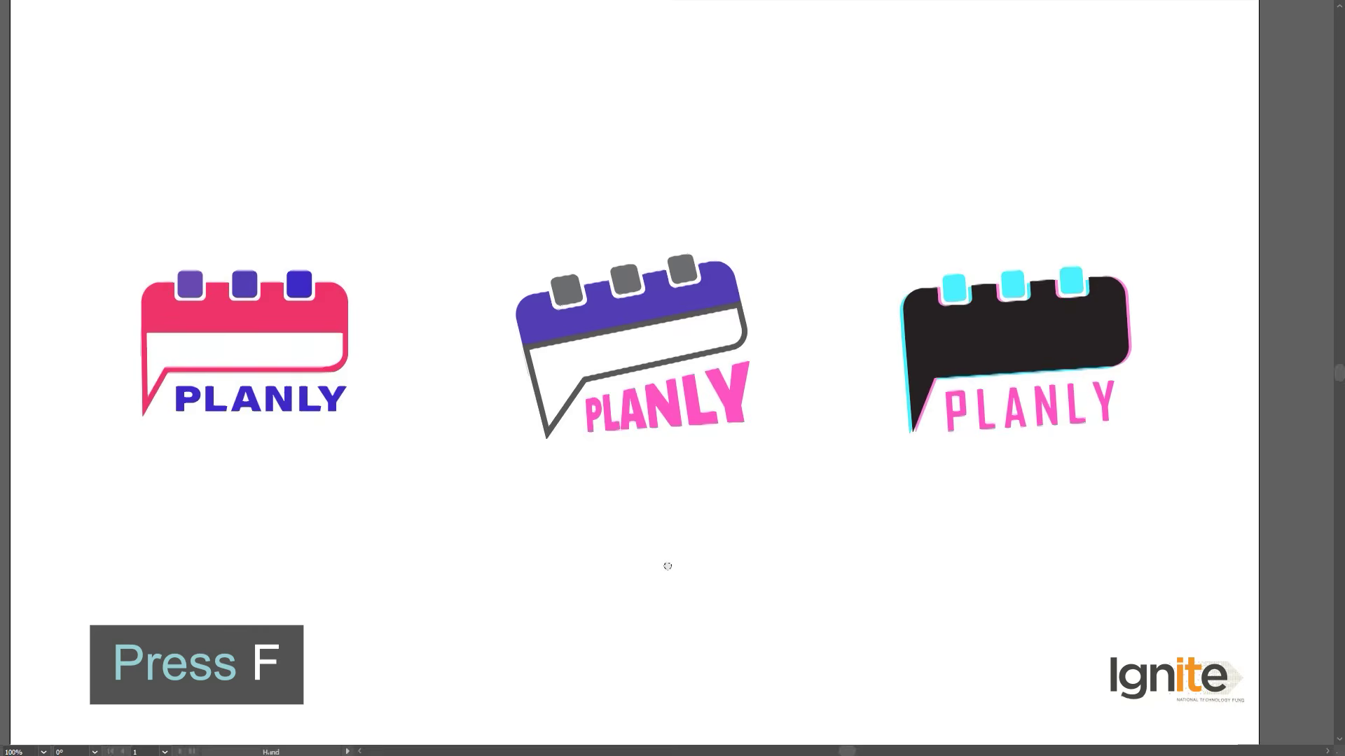
key("ctrl+plus")
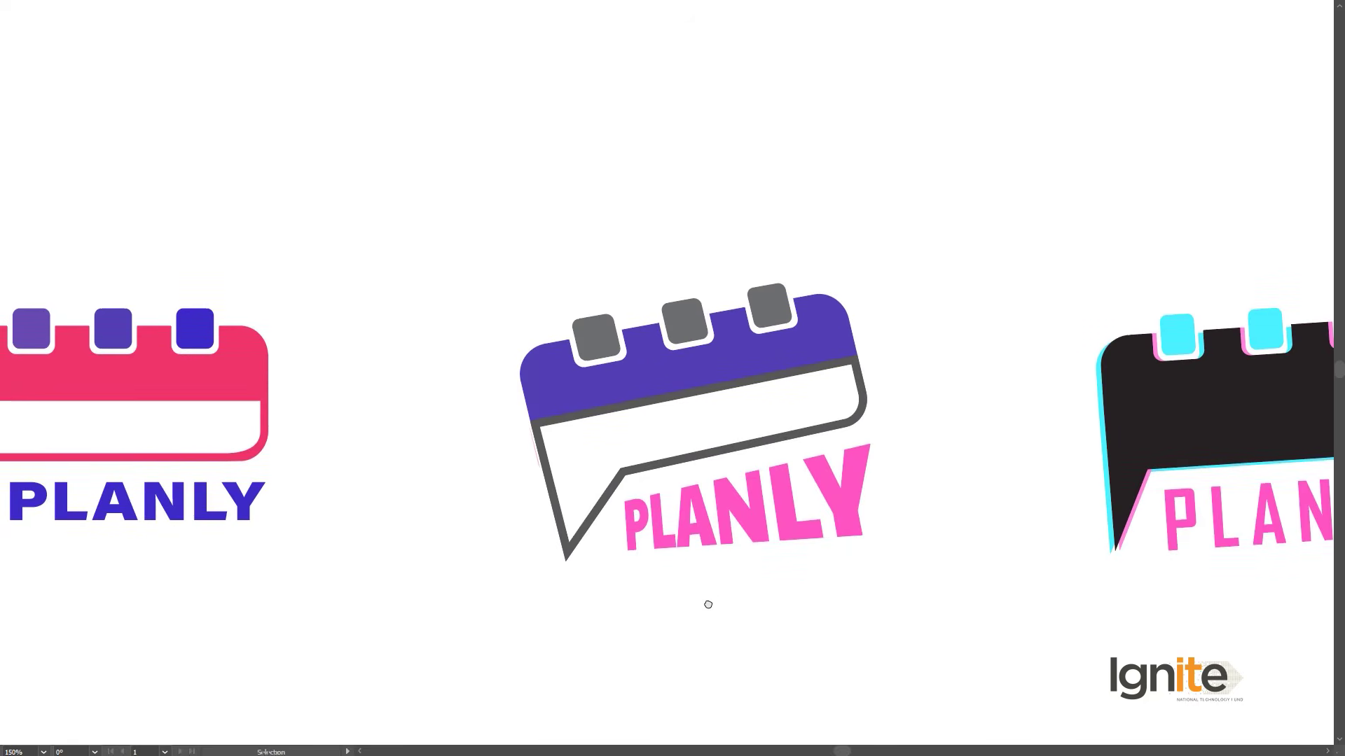
key("ctrl+minus")
left_click_drag(721, 569, 700, 537)
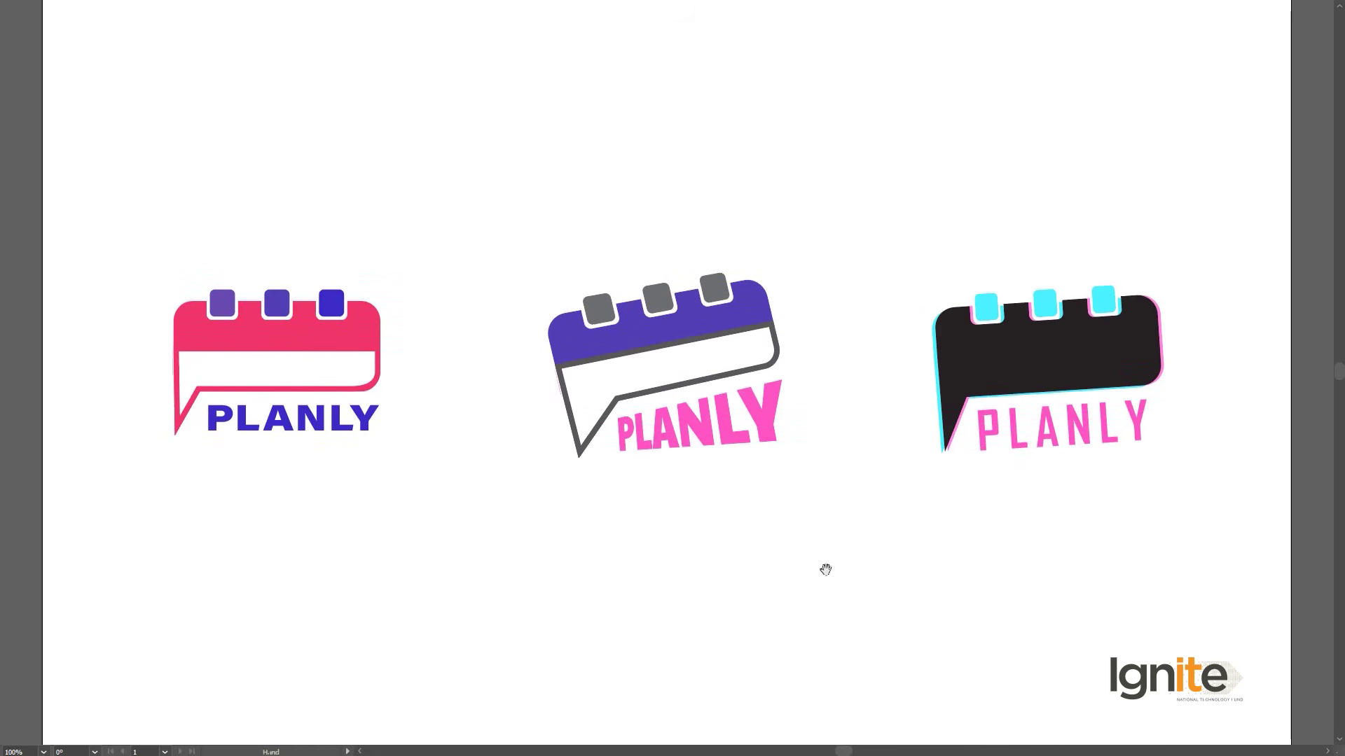